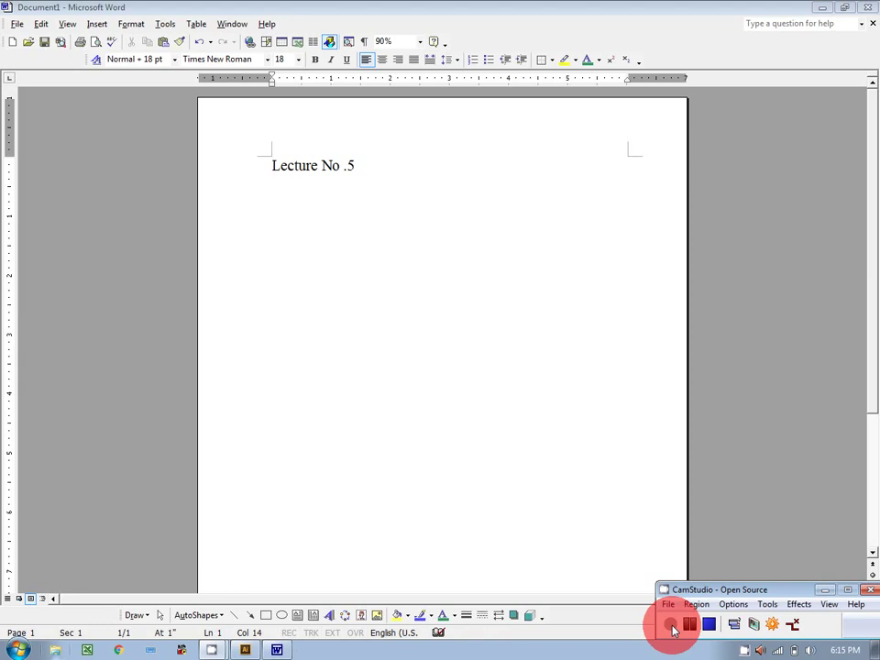
click(673, 628)
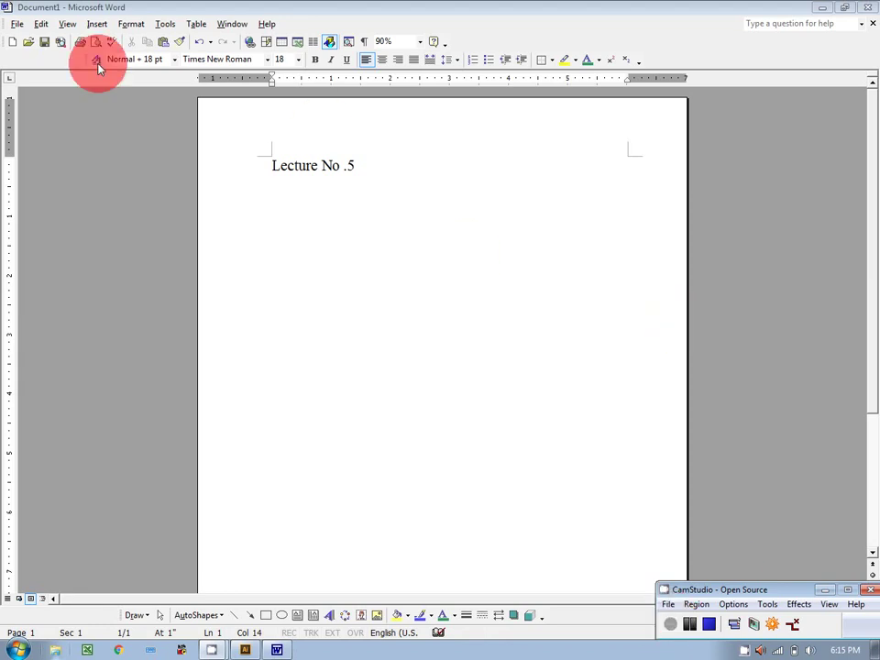
Step: Start a new WordArt object using the grey shadowed style in the second row, fourth column of the gallery
click(98, 24)
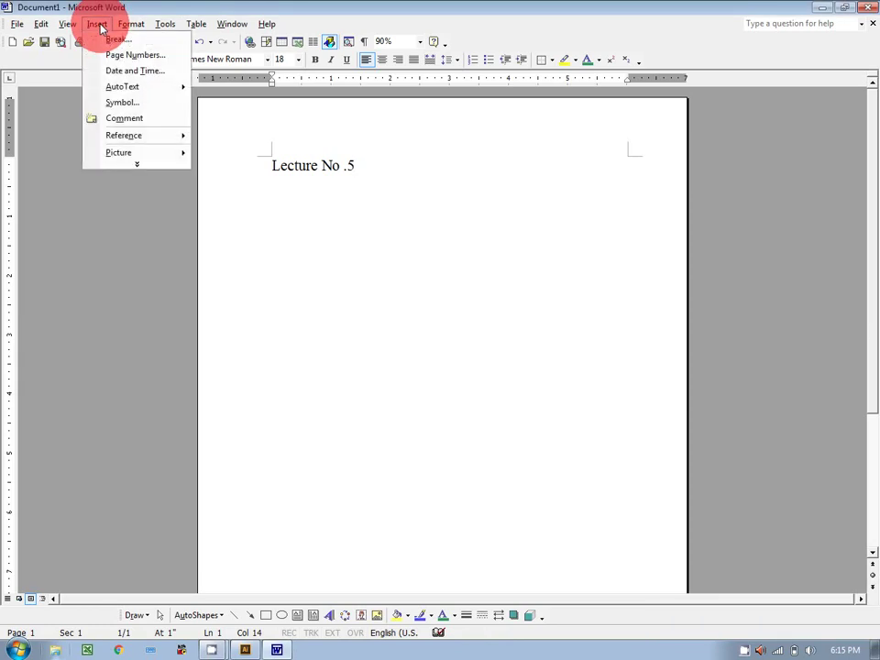
click(138, 166)
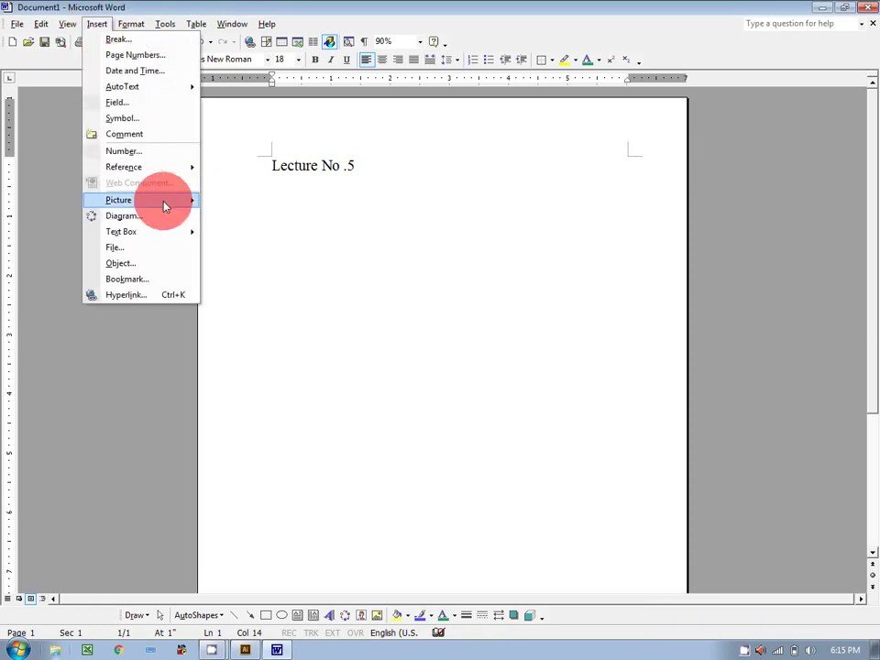
mouse_move(165, 204)
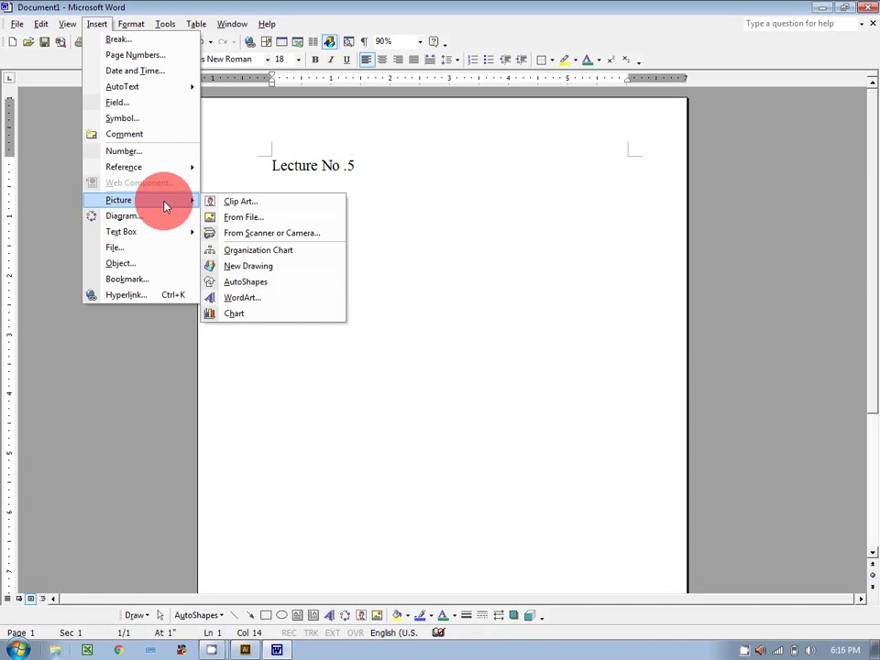
click(240, 306)
click(435, 274)
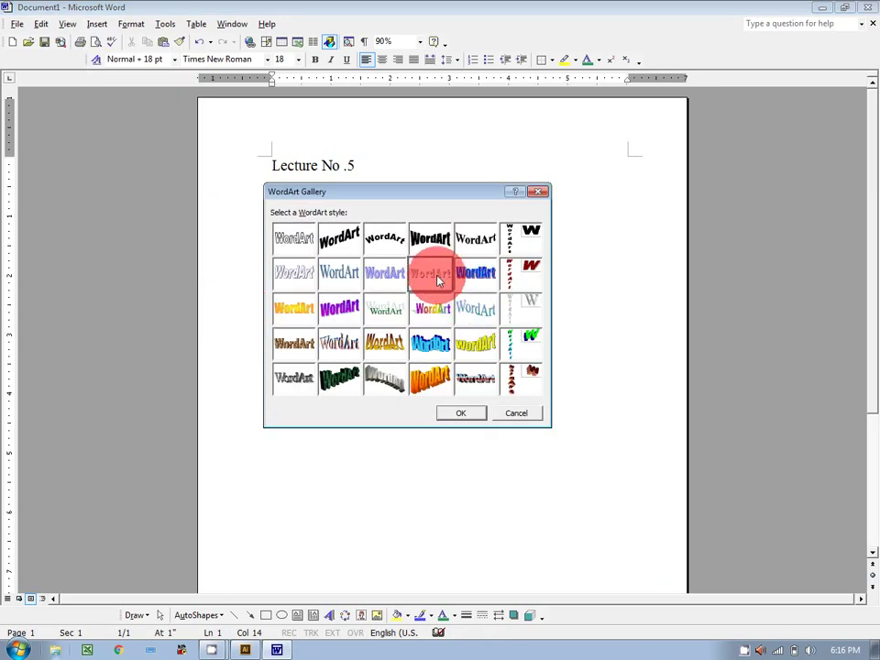
click(456, 411)
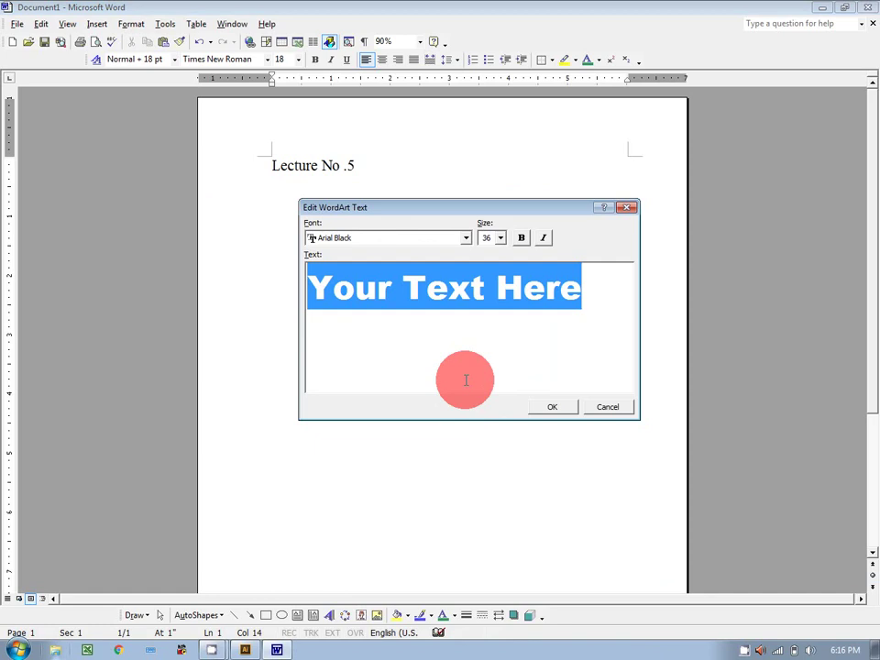
Step: Enter "INFORMATION TECHNOLOGY HOUSE" as the WordArt text and place it in the document
text(INFORMA)
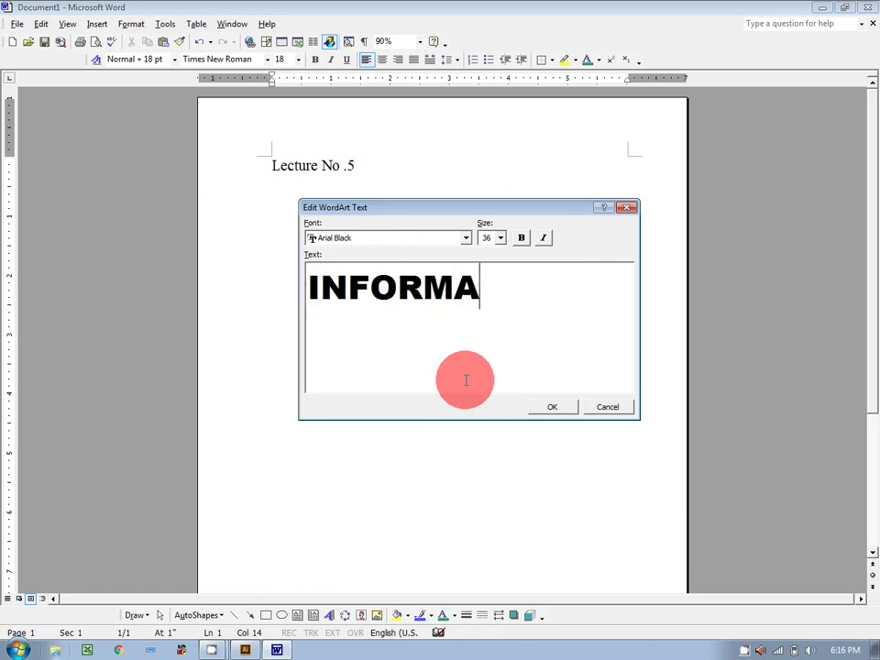
text(TION T)
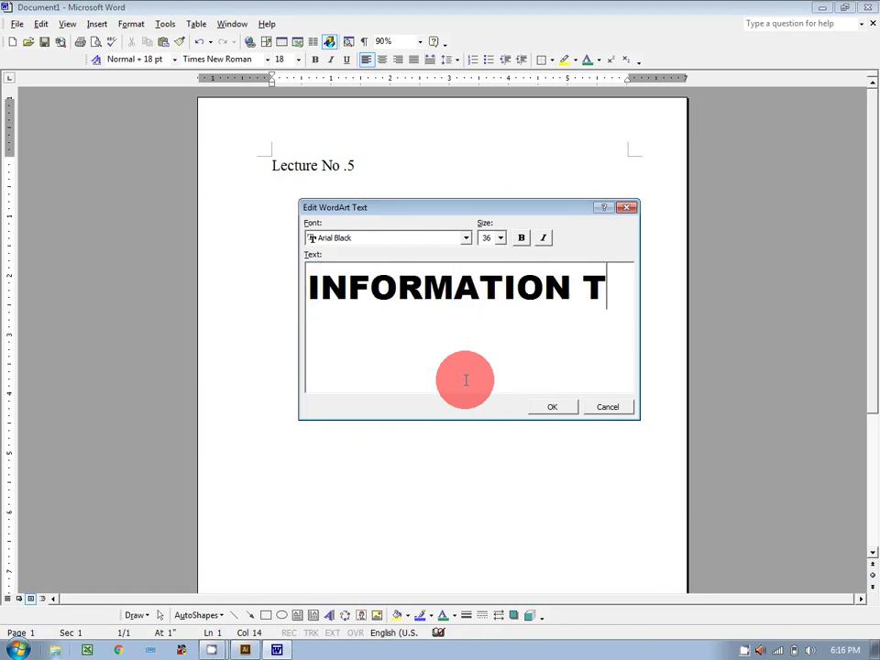
text(ECHNOLOGY)
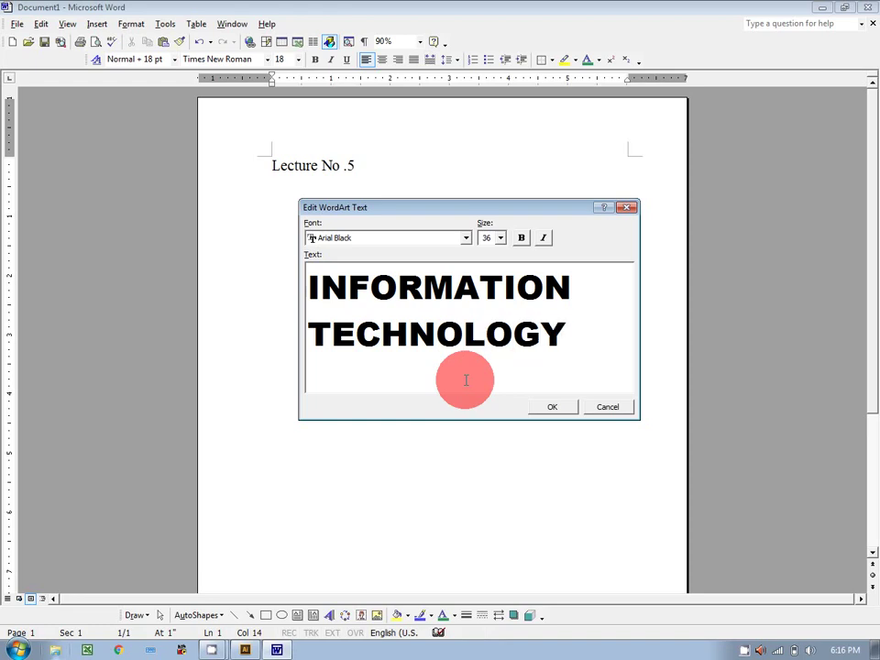
text( HOUSE)
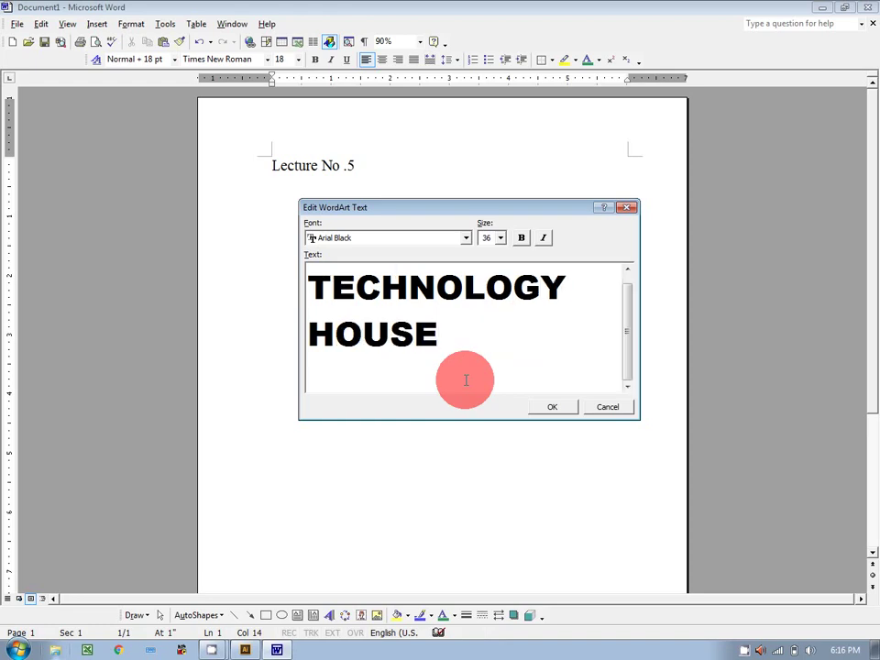
click(549, 404)
Step: Set the WordArt heading's wrapping style to In front of text
click(471, 205)
right_click(386, 197)
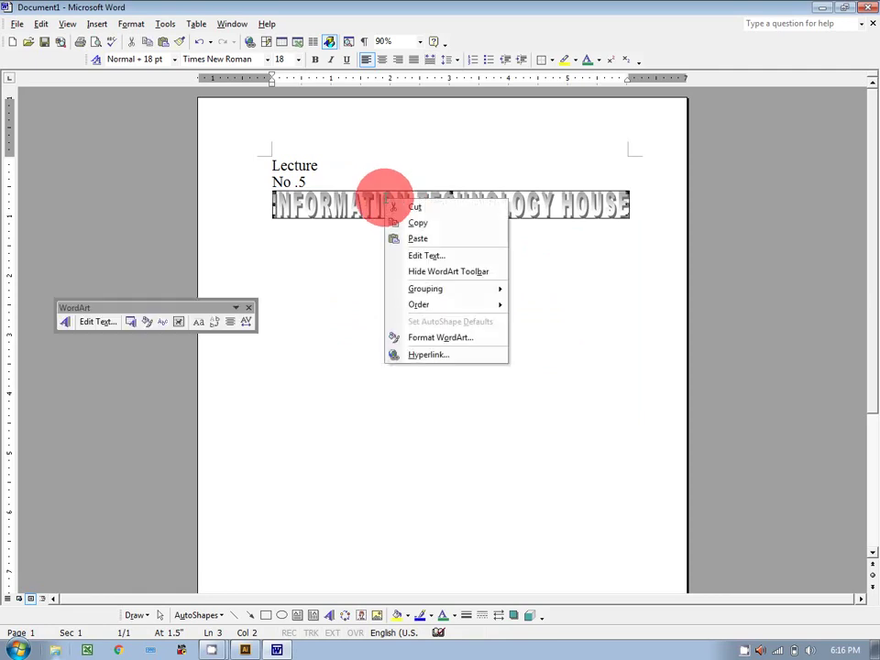
click(443, 337)
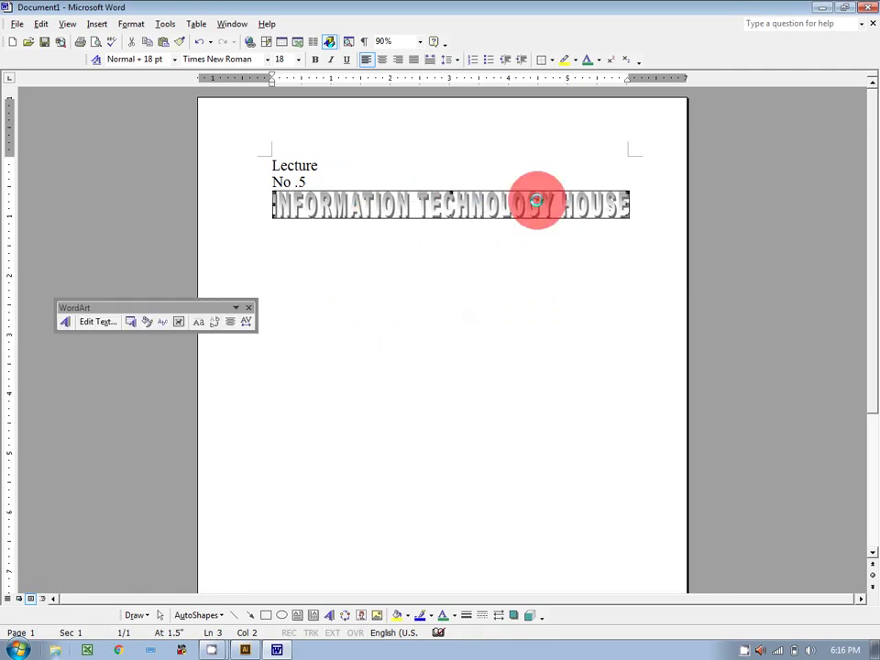
click(424, 218)
click(547, 249)
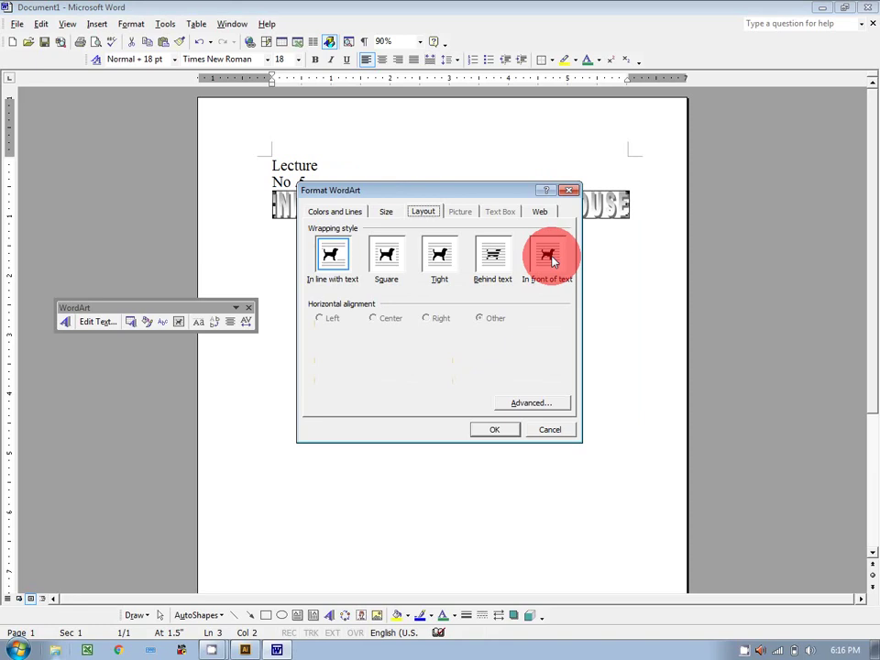
click(501, 434)
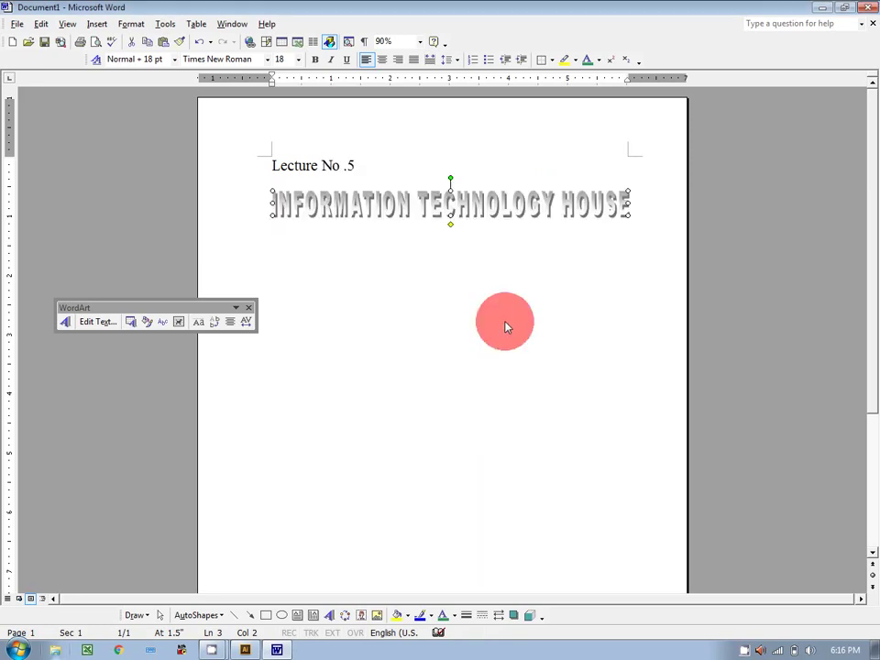
Step: Delete the "Lecture No .5" line and move the WordArt heading up to the page's top margin
drag(369, 156, 290, 159)
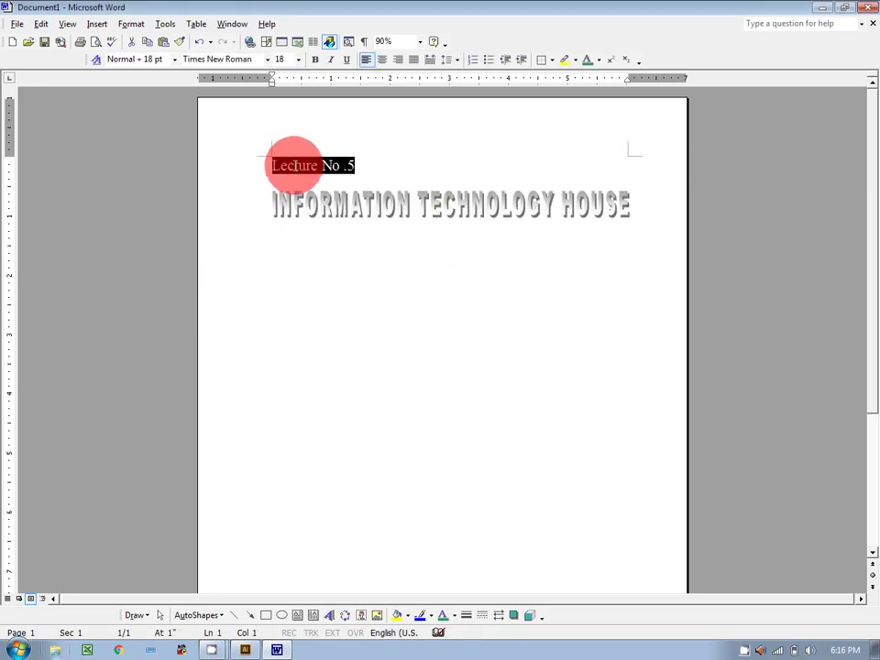
key(BackSpace)
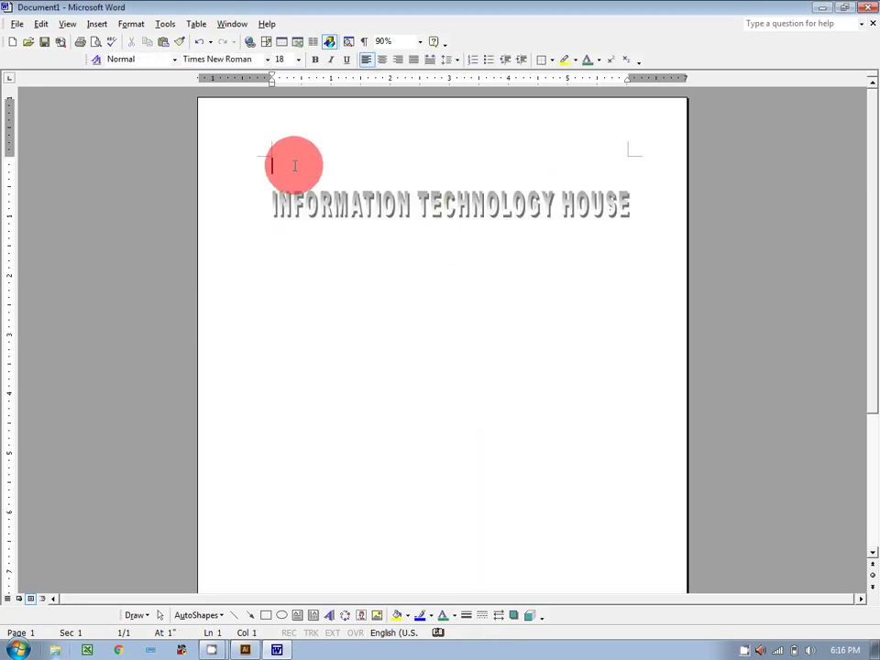
click(377, 207)
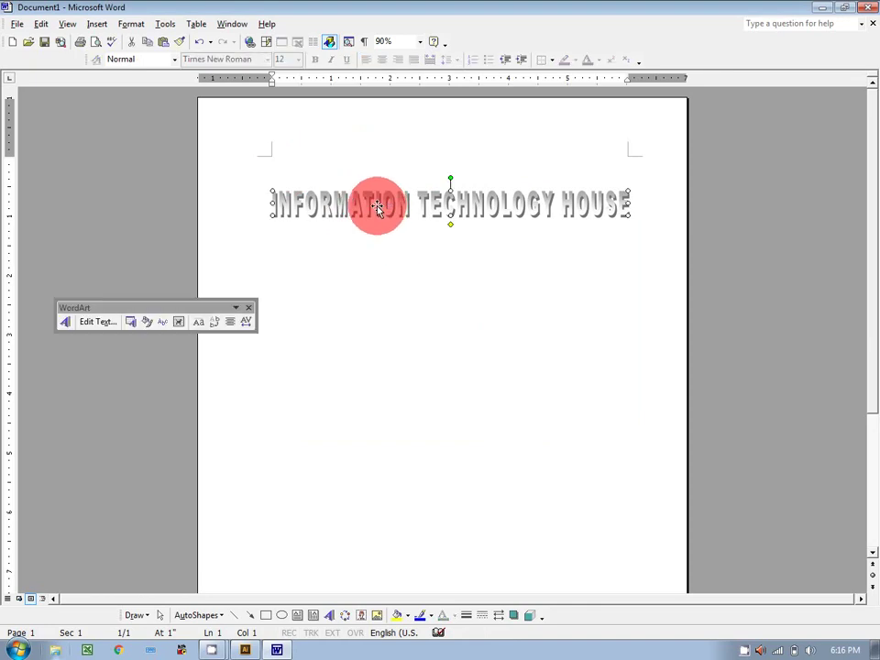
key(Up)
key(Up)
key(Up)
key(Up)
key(Up)
key(Up)
key(Up)
key(Up)
key(Up)
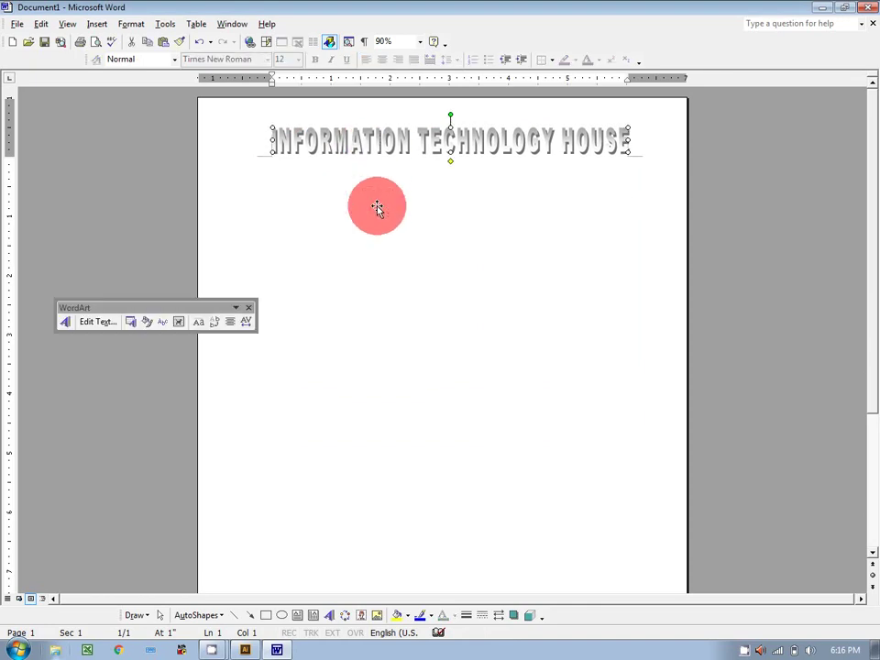
Step: Fill the WordArt heading with red and give it a black outline
click(407, 616)
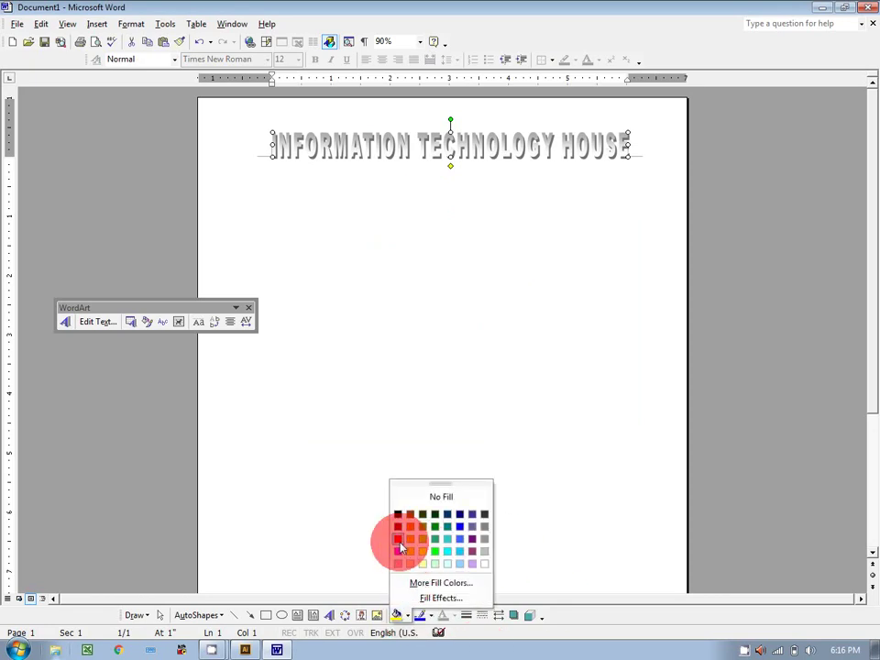
click(399, 550)
click(431, 616)
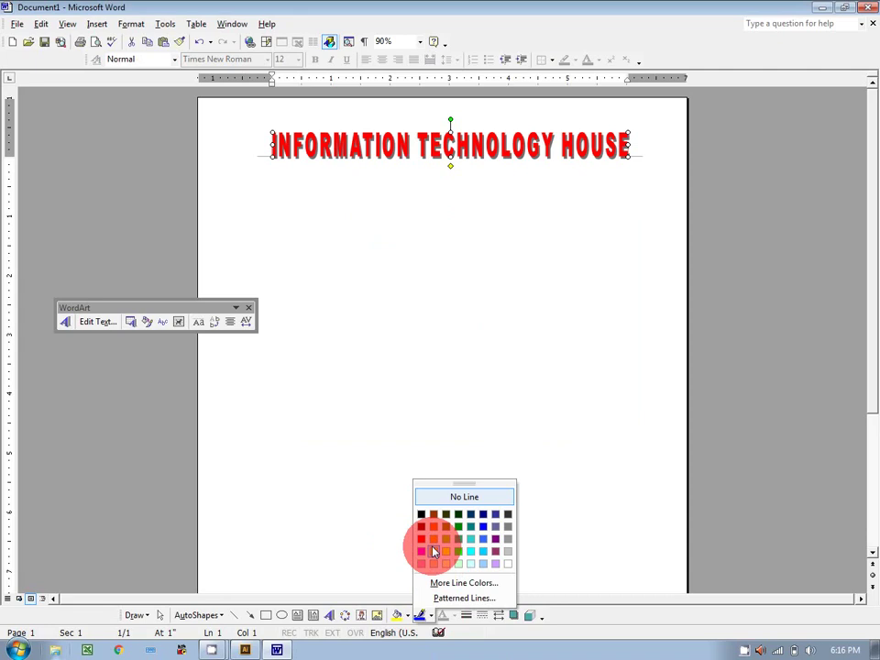
click(425, 518)
Step: Change the dash style of the WordArt heading's outline and remove its shadow
click(481, 615)
click(492, 552)
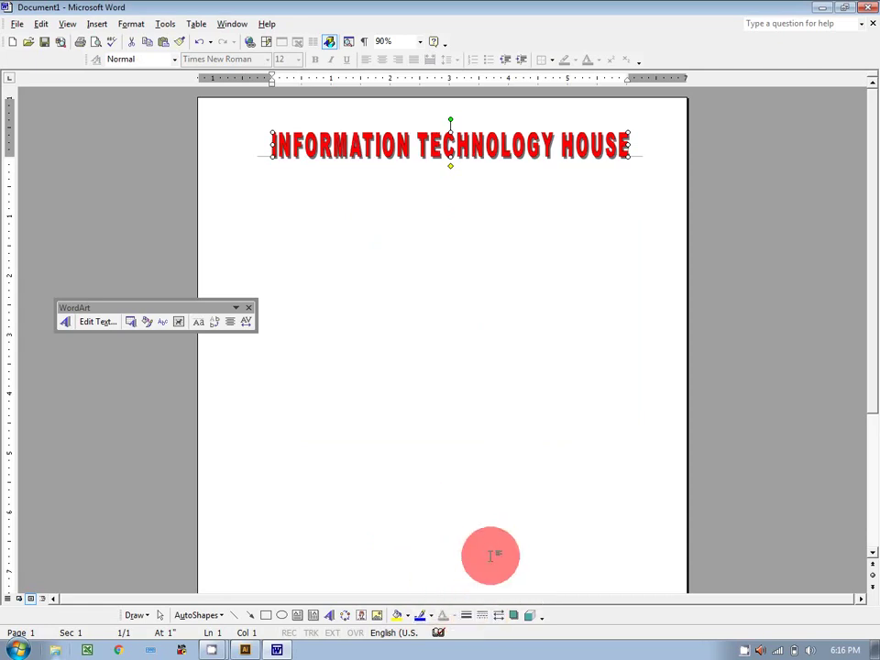
click(483, 618)
click(503, 538)
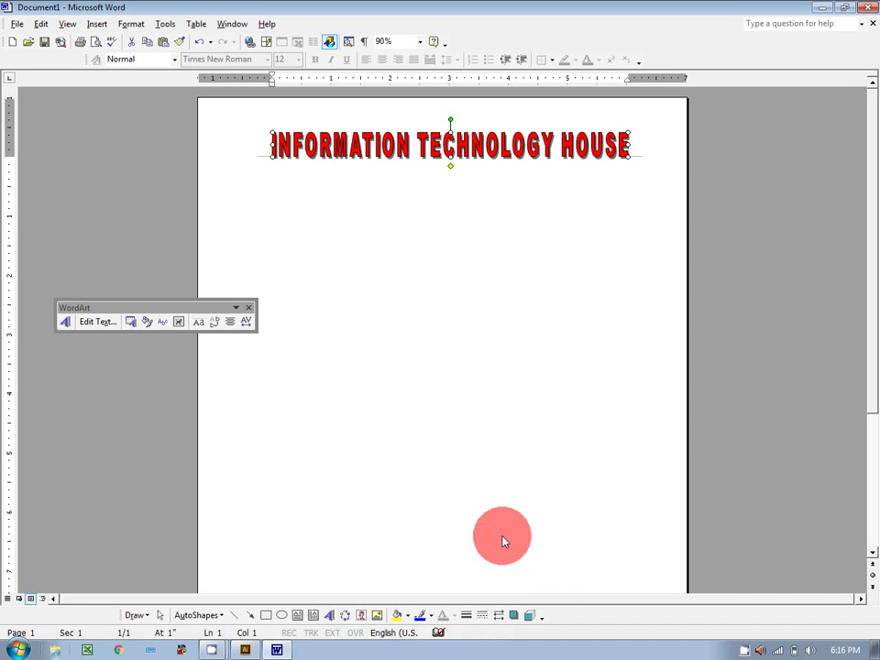
click(514, 616)
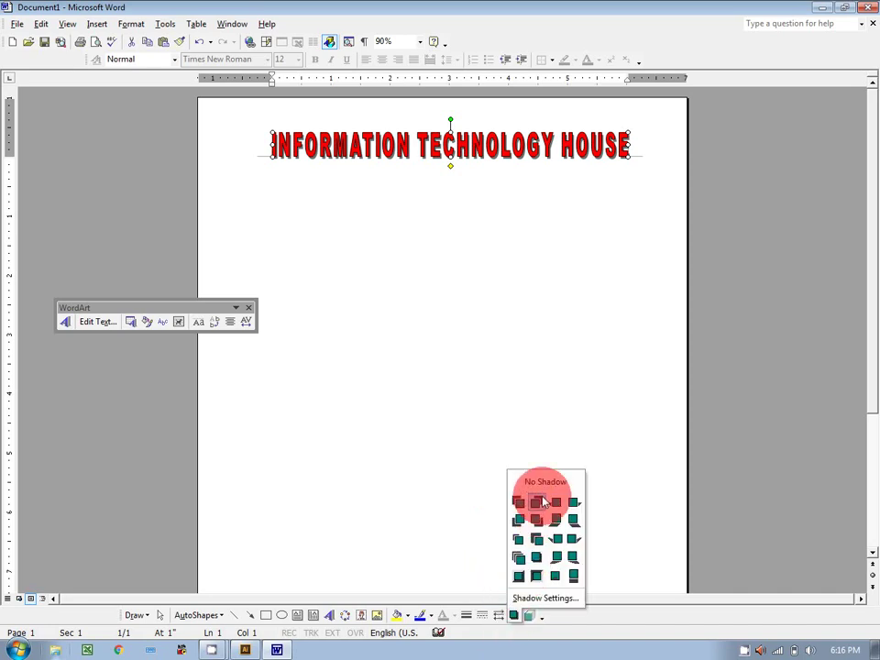
click(541, 483)
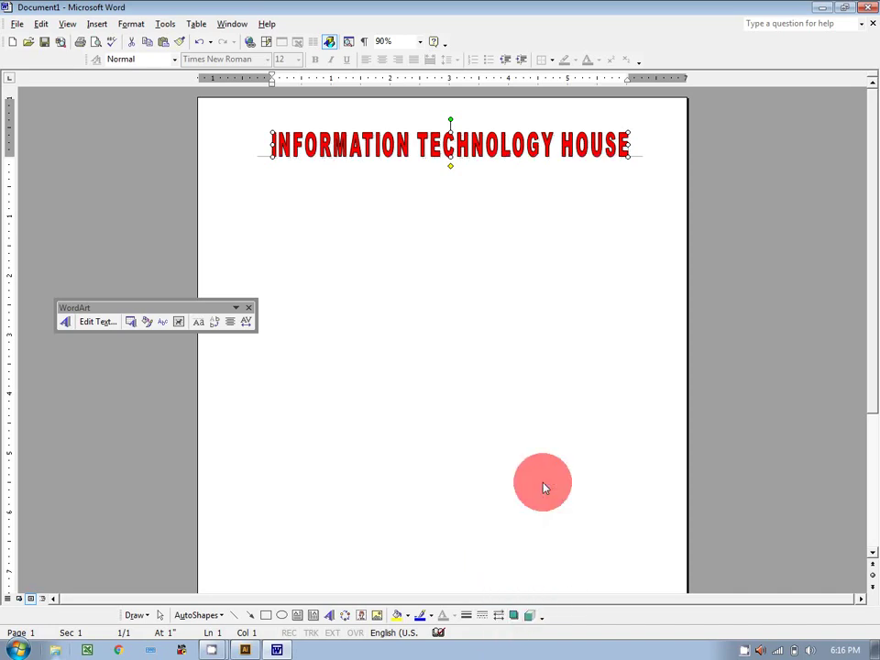
Step: Move the WordArt heading slightly down on the page
click(745, 653)
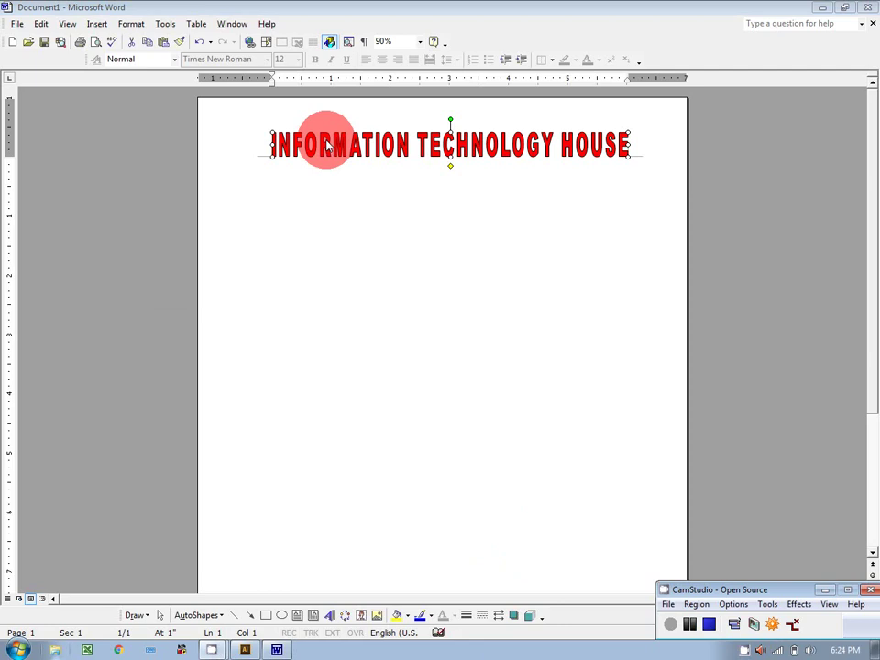
click(268, 163)
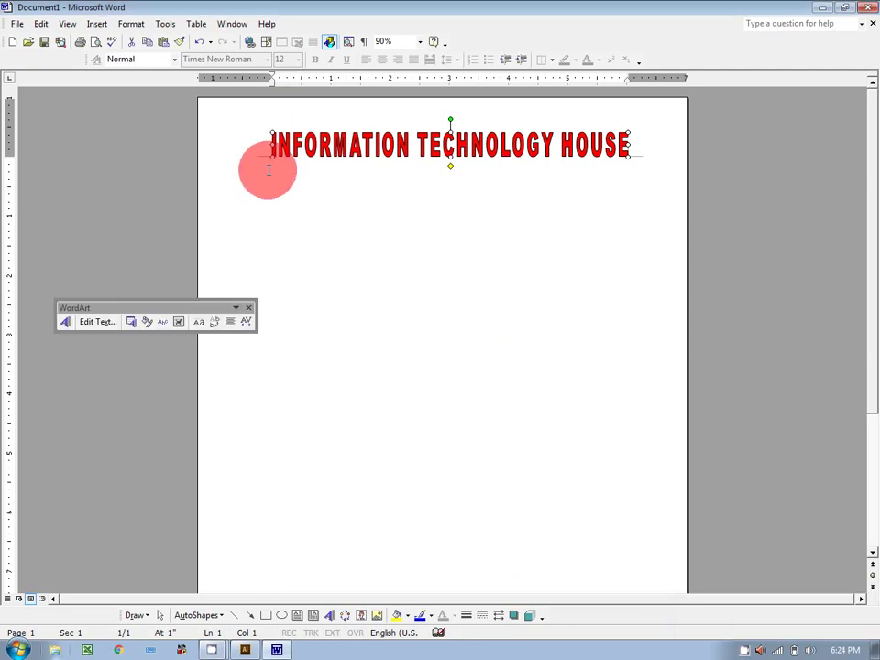
drag(293, 157, 294, 160)
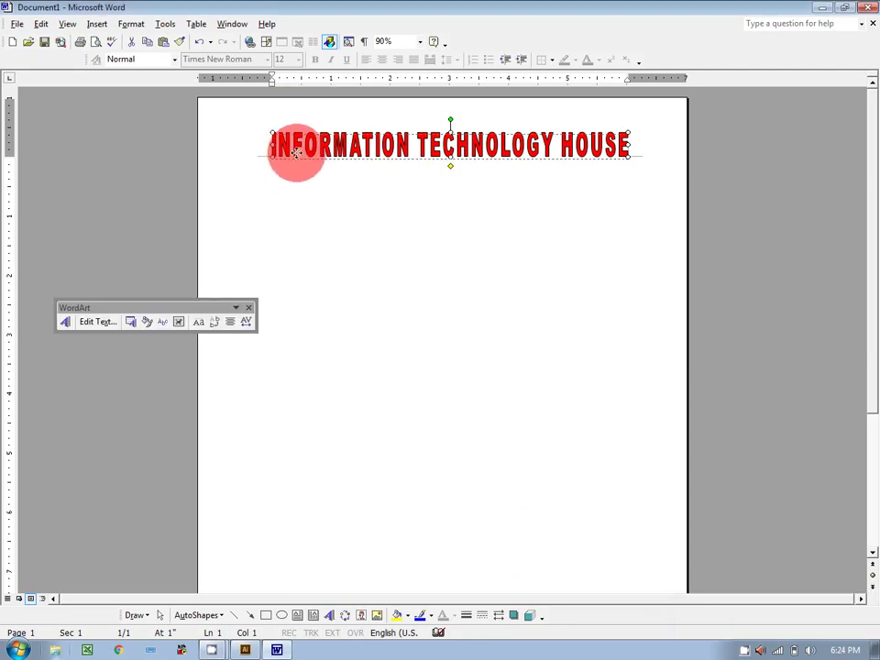
click(106, 27)
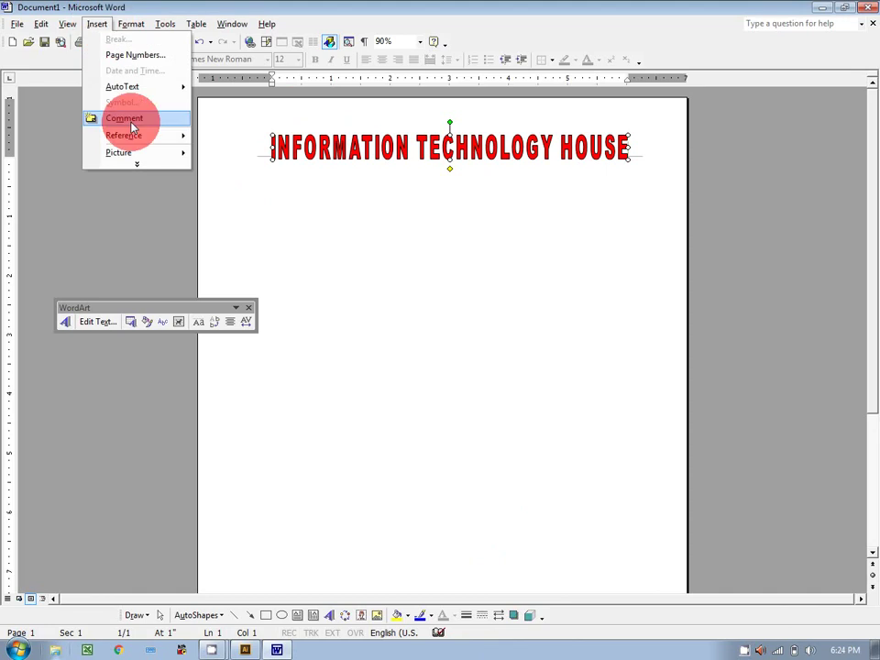
click(144, 166)
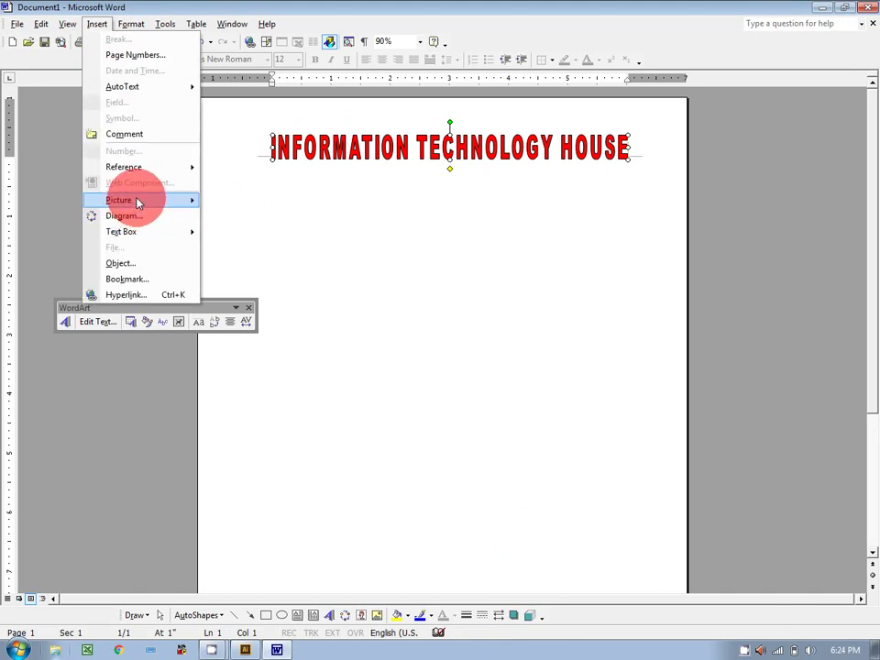
mouse_move(138, 201)
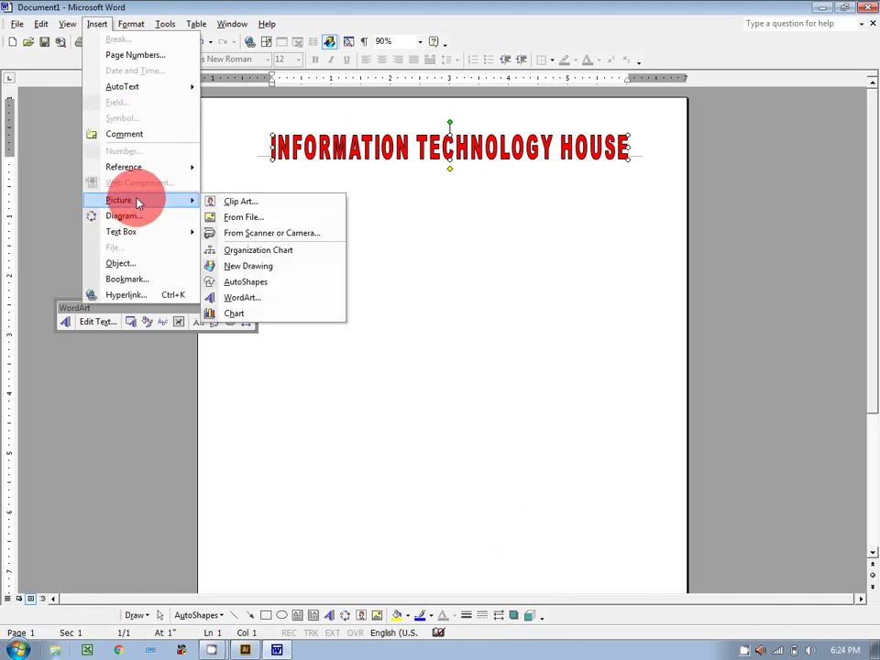
click(270, 282)
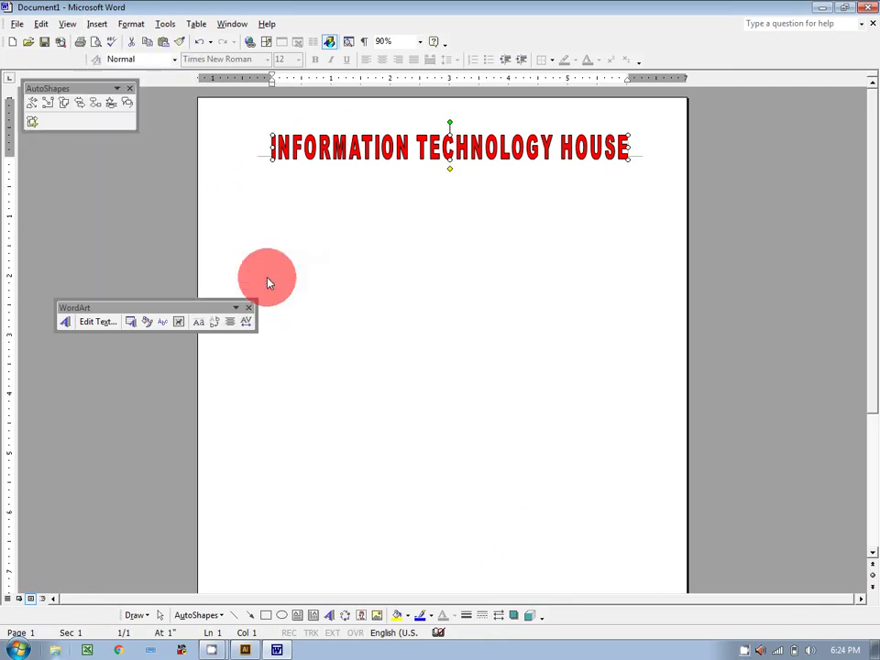
click(131, 88)
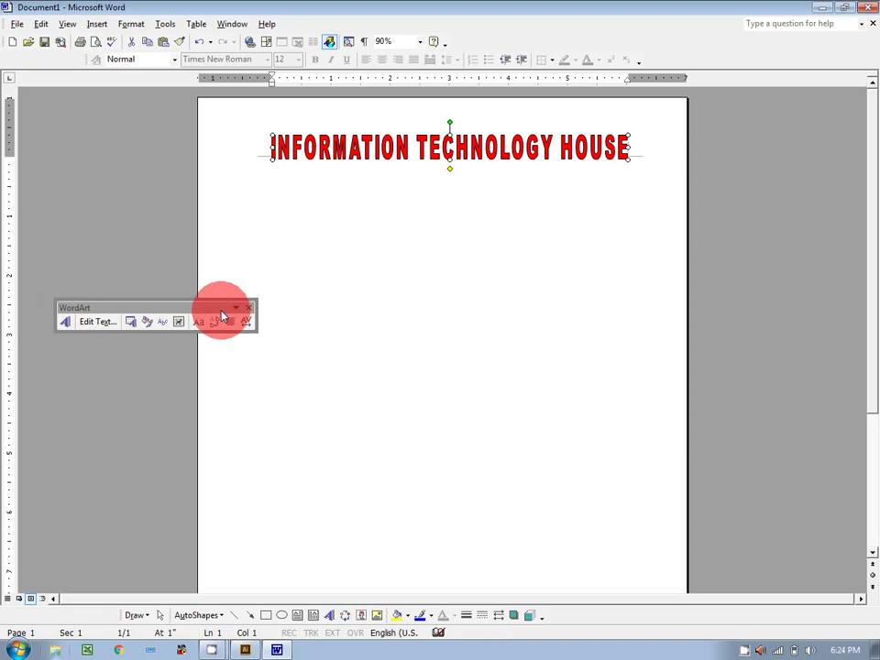
Step: Deselect the WordArt heading and slide the docked Drawing toolbar to the start of its row
click(307, 246)
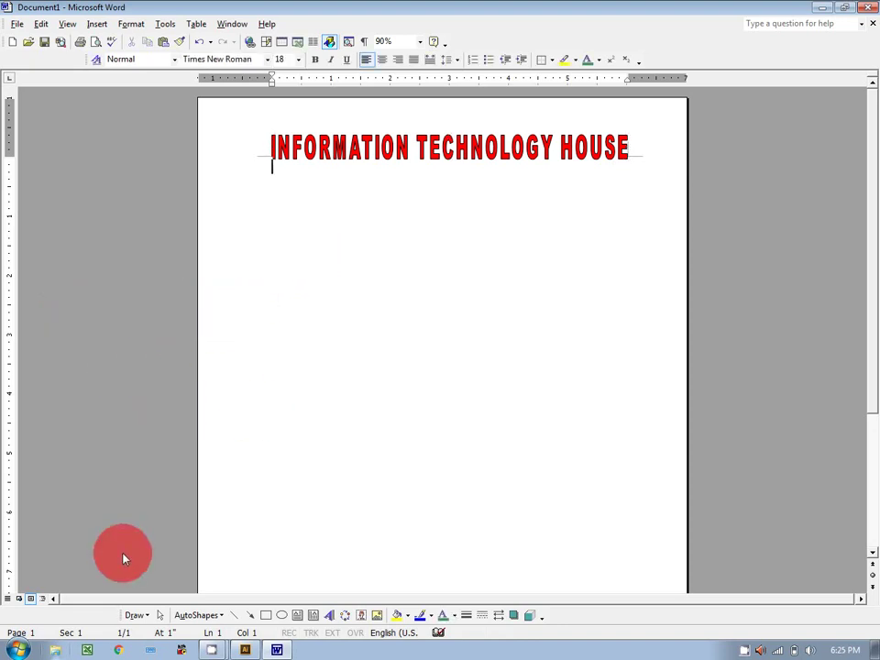
mouse_move(120, 612)
mouse_down()
mouse_move(31, 610)
mouse_move(45, 609)
mouse_up()
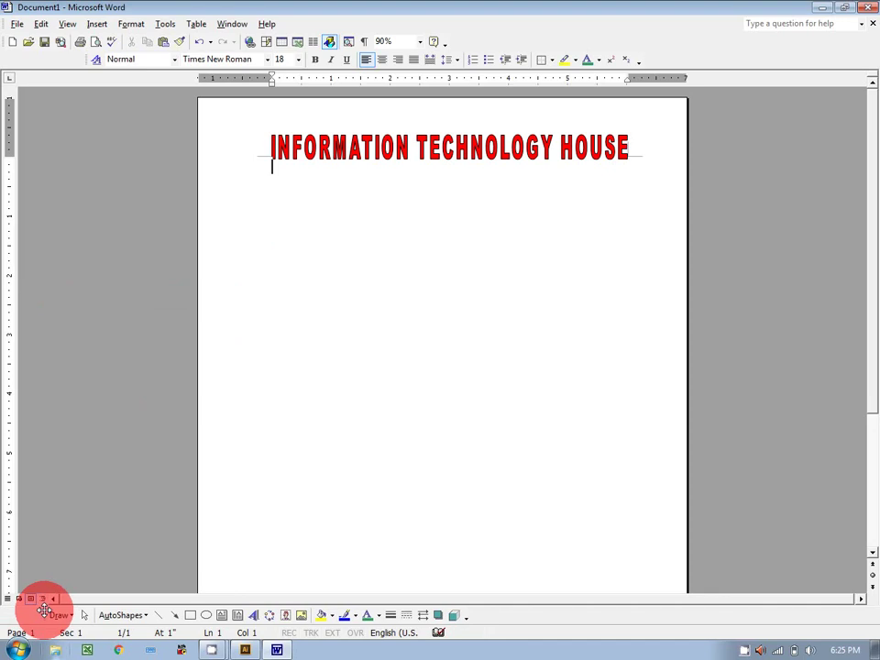
Step: Draw a small curved ribbon from the Stars and Banners AutoShapes in the drawing canvas, and delete the canvas with it
click(144, 615)
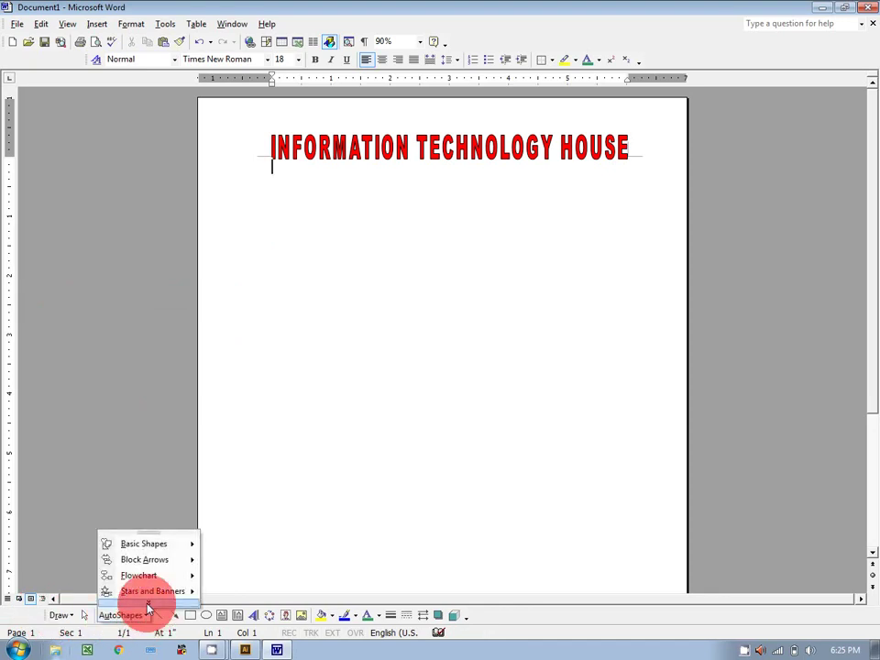
click(148, 604)
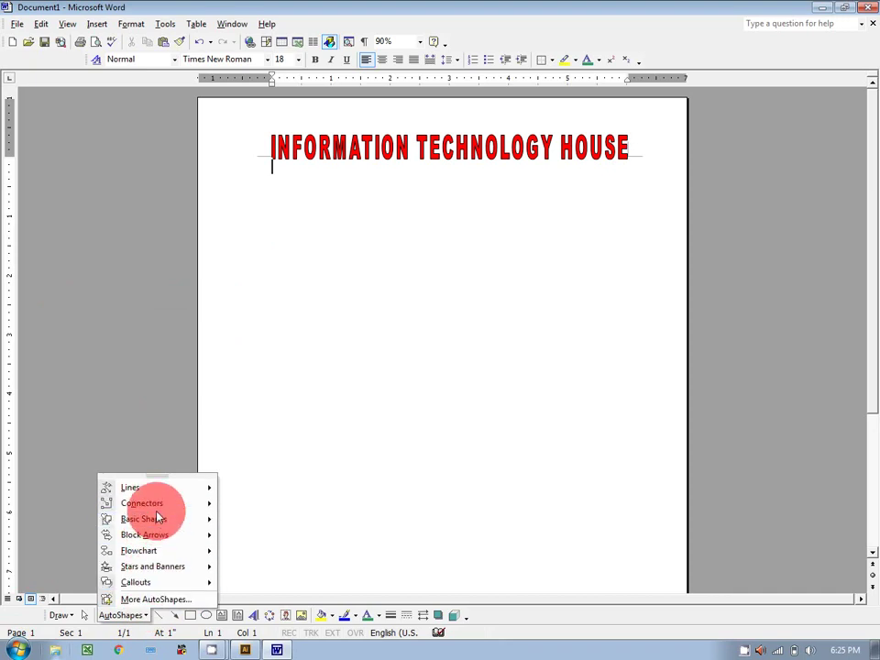
mouse_move(154, 552)
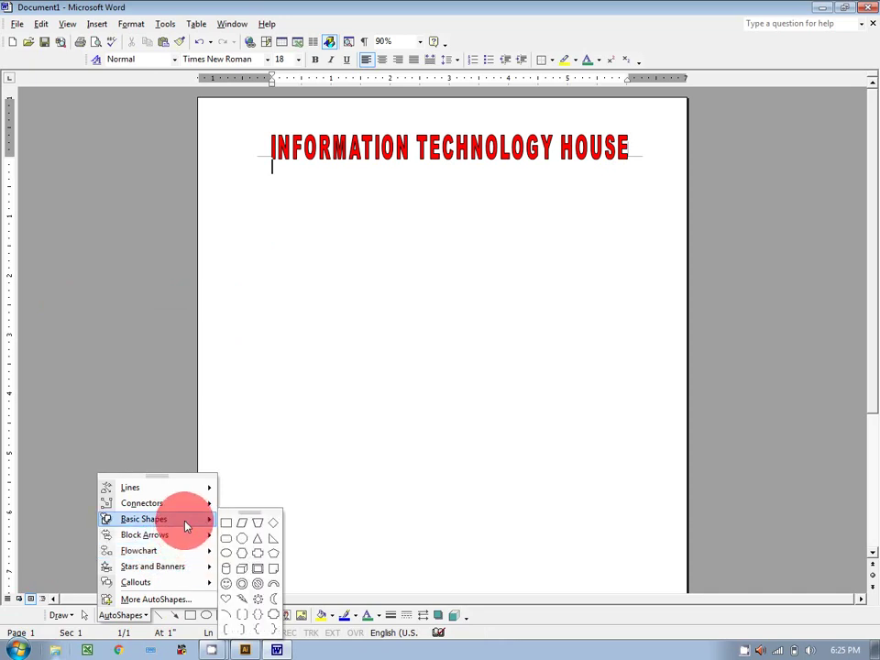
mouse_move(190, 572)
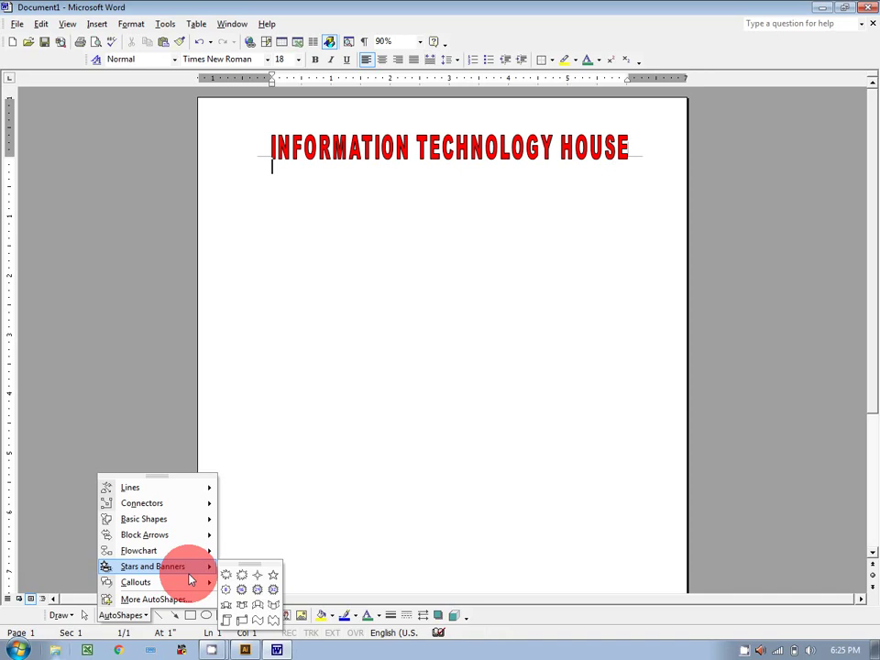
click(257, 607)
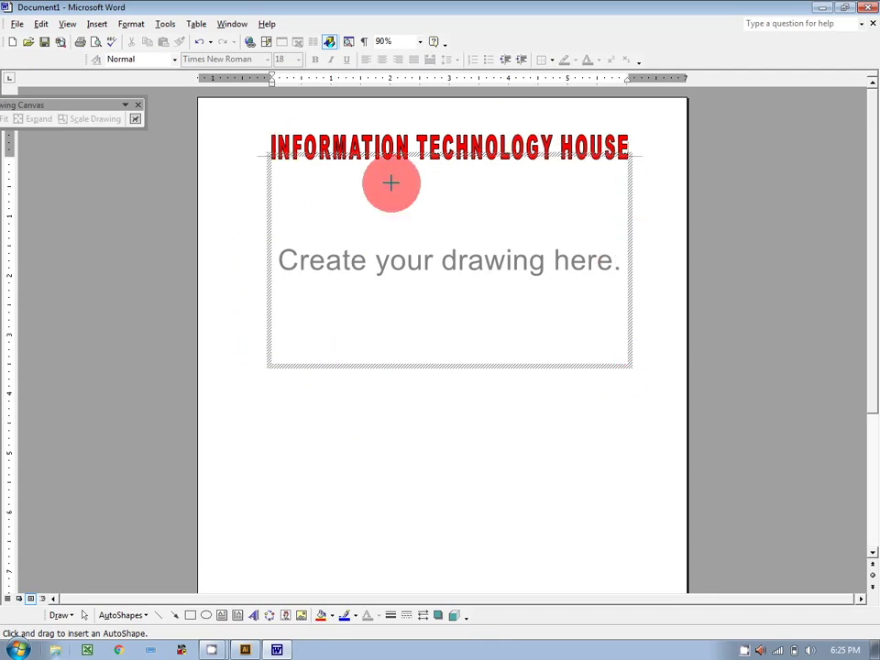
mouse_move(285, 170)
mouse_down()
mouse_move(399, 204)
mouse_move(438, 203)
mouse_up()
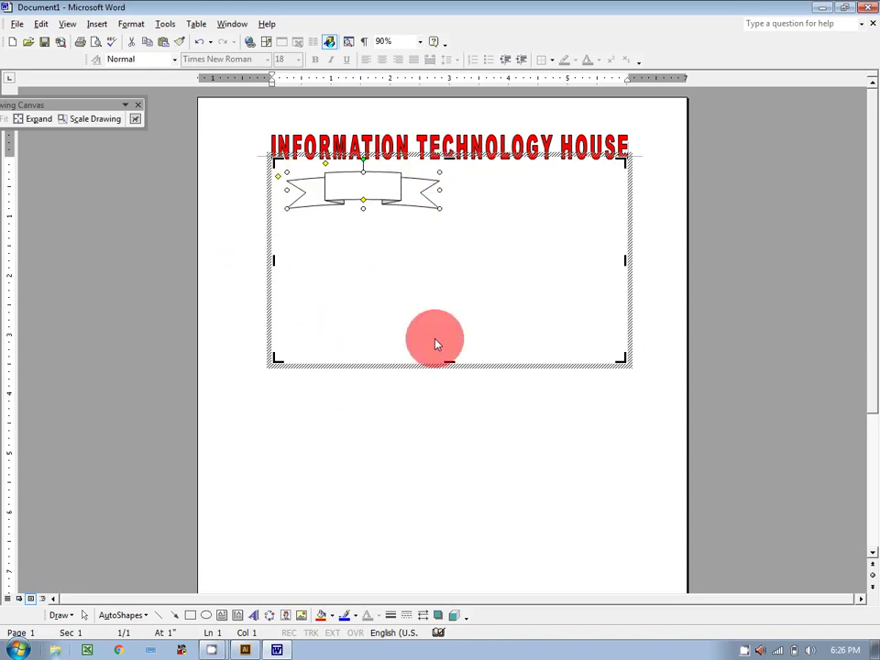
click(632, 233)
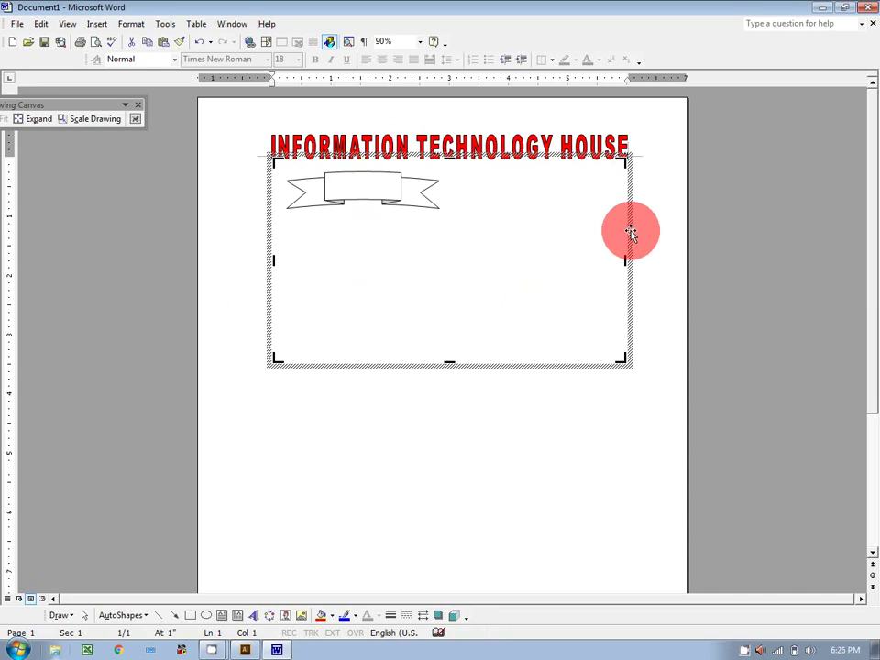
key(Delete)
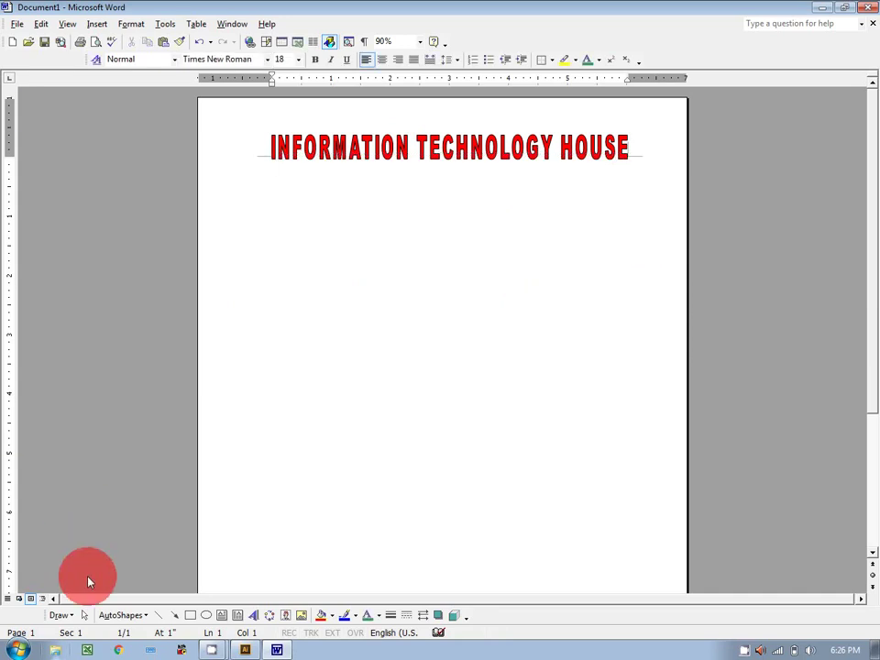
click(144, 615)
mouse_move(153, 588)
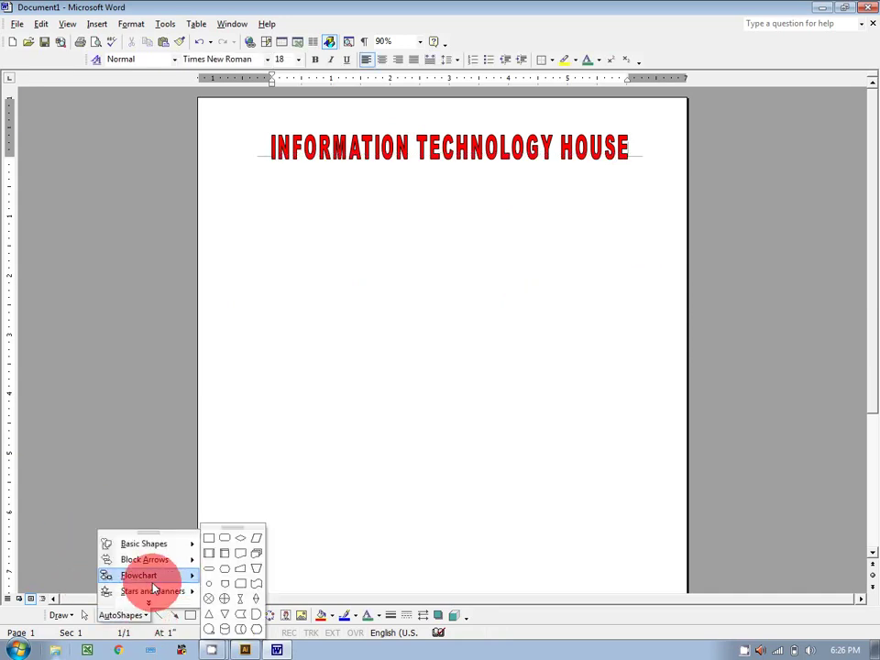
click(240, 613)
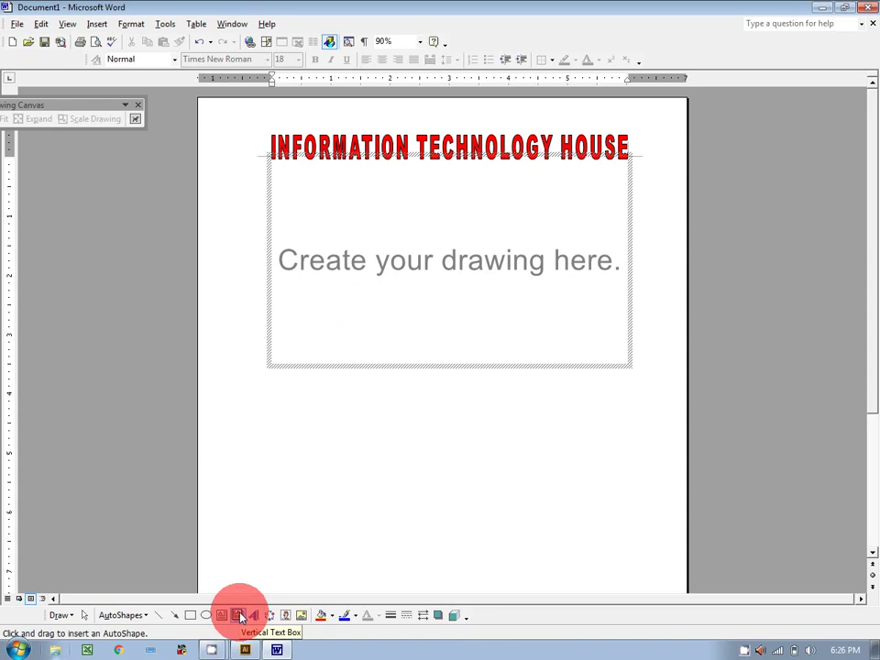
click(237, 615)
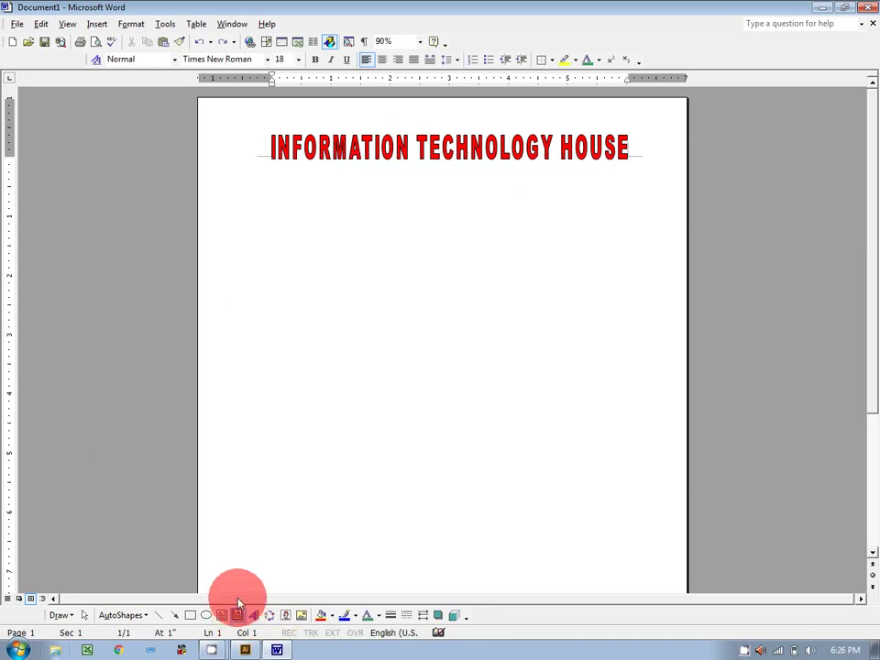
Step: Draw a wide curved ribbon from the Stars and Banners AutoShapes directly on the page below the heading, without a drawing canvas
click(123, 615)
mouse_move(159, 576)
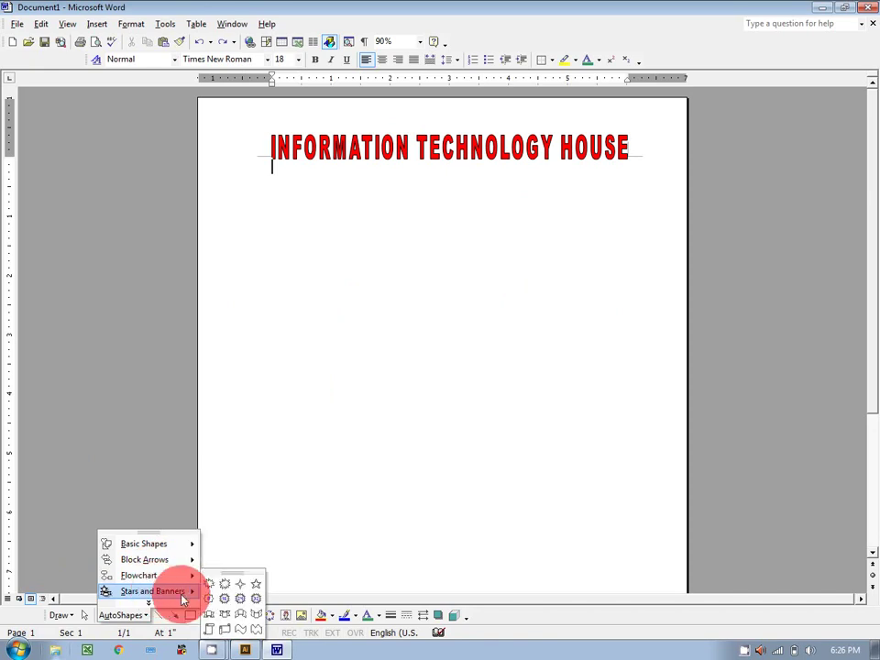
click(239, 615)
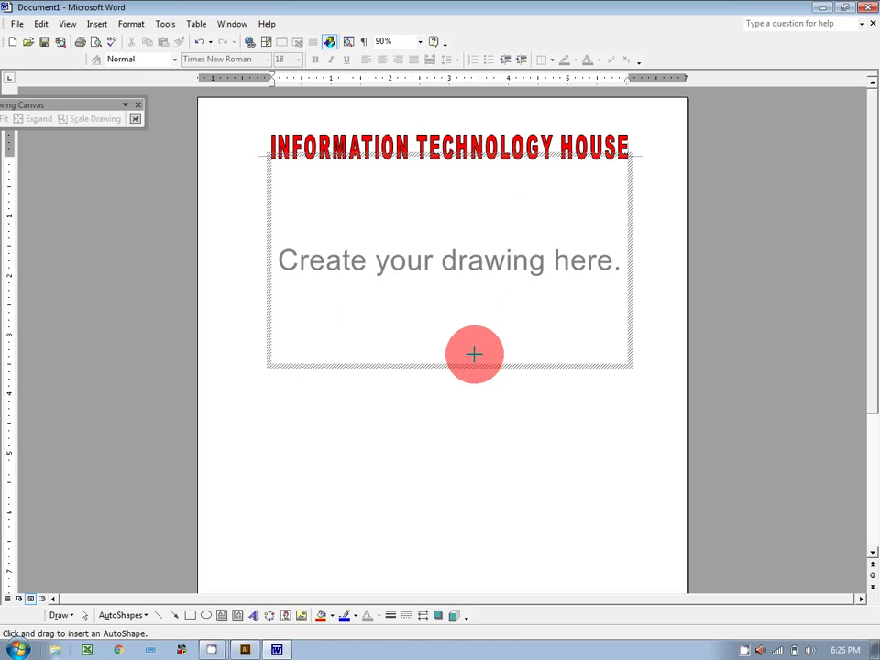
key(Escape)
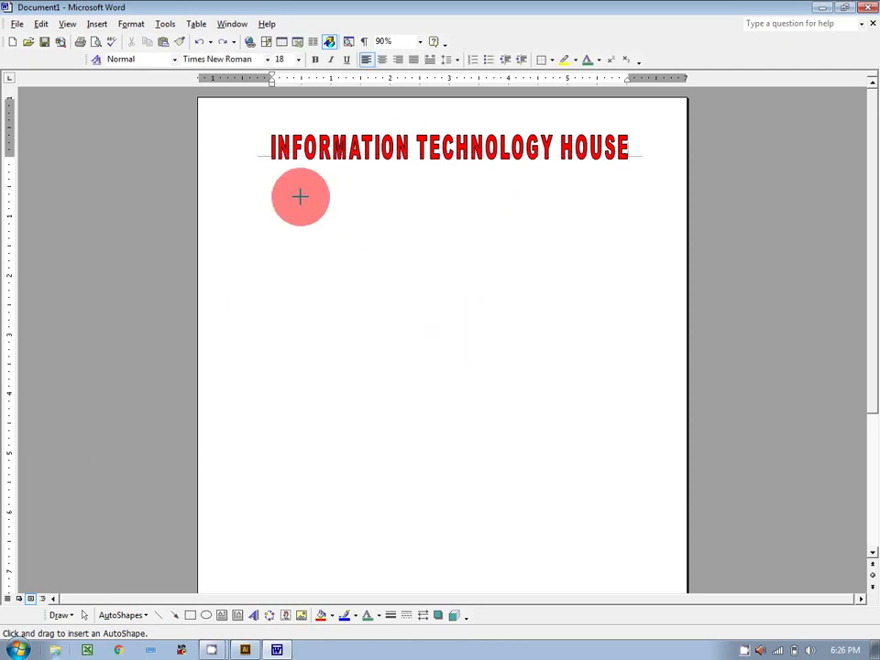
mouse_move(269, 171)
mouse_down()
mouse_move(380, 198)
mouse_move(633, 216)
mouse_move(461, 217)
mouse_move(473, 189)
mouse_move(457, 191)
mouse_move(657, 194)
mouse_up()
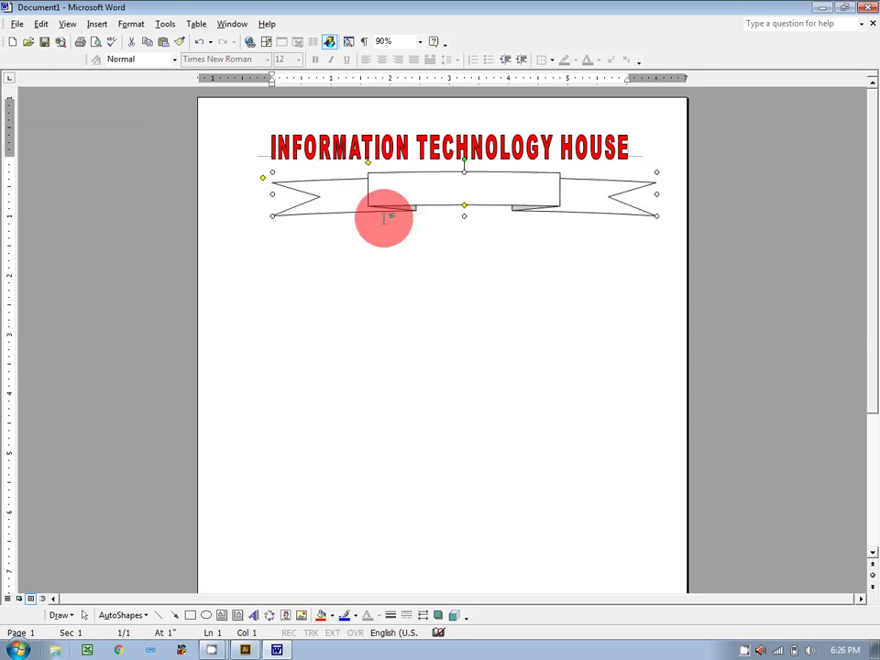
Step: Make the ribbon taller and move it lower on the page, clear of the WordArt heading
drag(465, 215, 464, 230)
drag(373, 189, 428, 242)
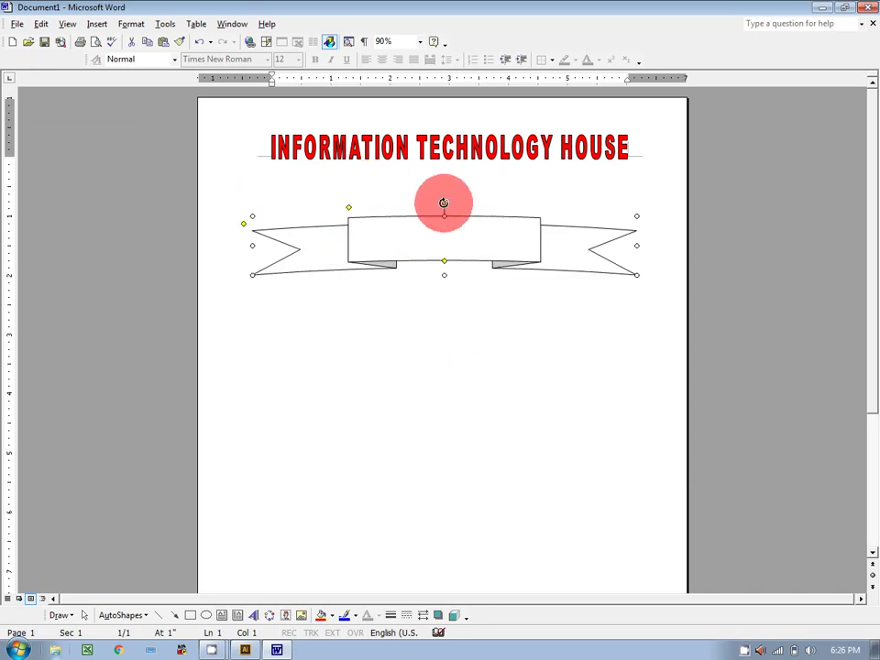
Step: Try tilting the ribbon counter-clockwise, and undo the rotation
drag(444, 203, 429, 210)
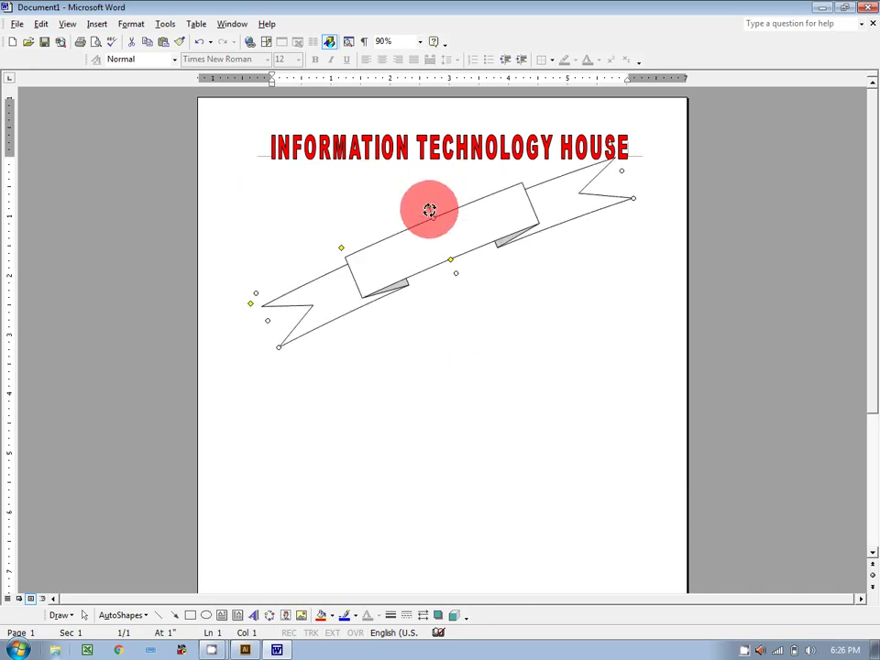
key(ctrl+z)
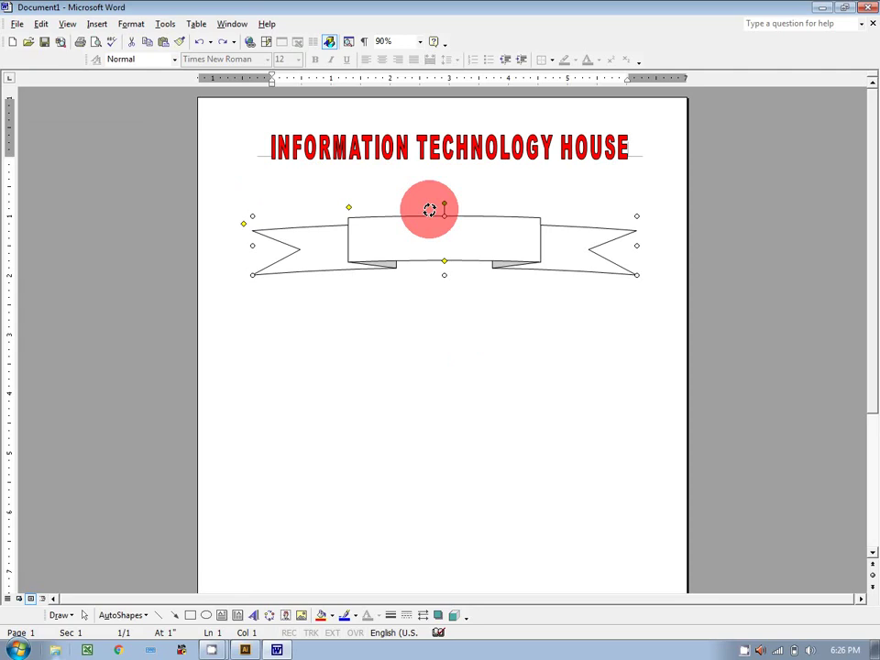
Step: Reshape the ribbon with a wider centre panel and a stronger curve, and move it up just beneath the heading
drag(349, 207, 315, 209)
mouse_move(446, 264)
mouse_down()
mouse_move(448, 271)
mouse_move(444, 246)
mouse_up()
mouse_move(242, 224)
mouse_down()
mouse_move(210, 220)
mouse_move(237, 189)
mouse_move(290, 244)
mouse_move(231, 238)
mouse_up()
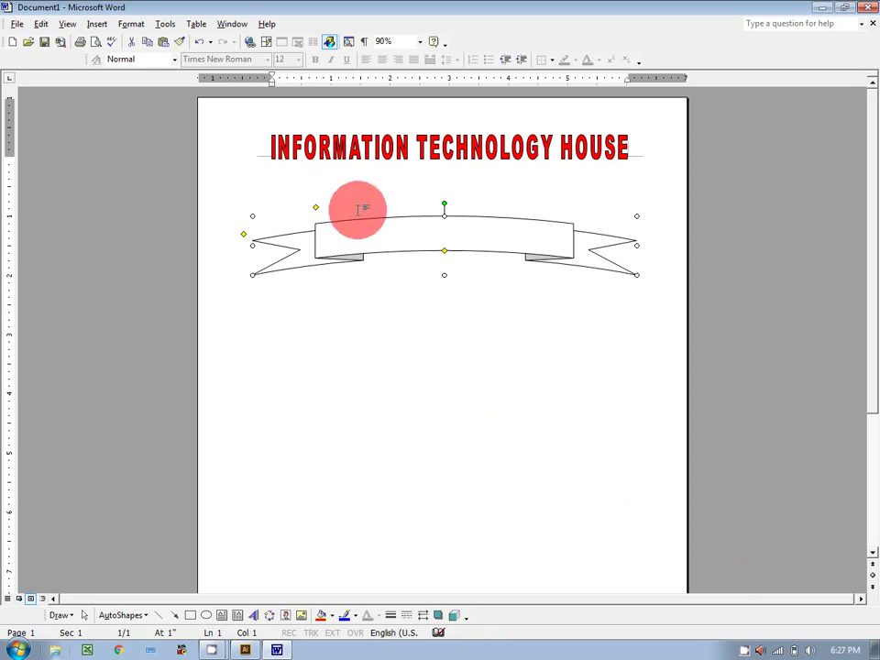
drag(368, 221, 358, 177)
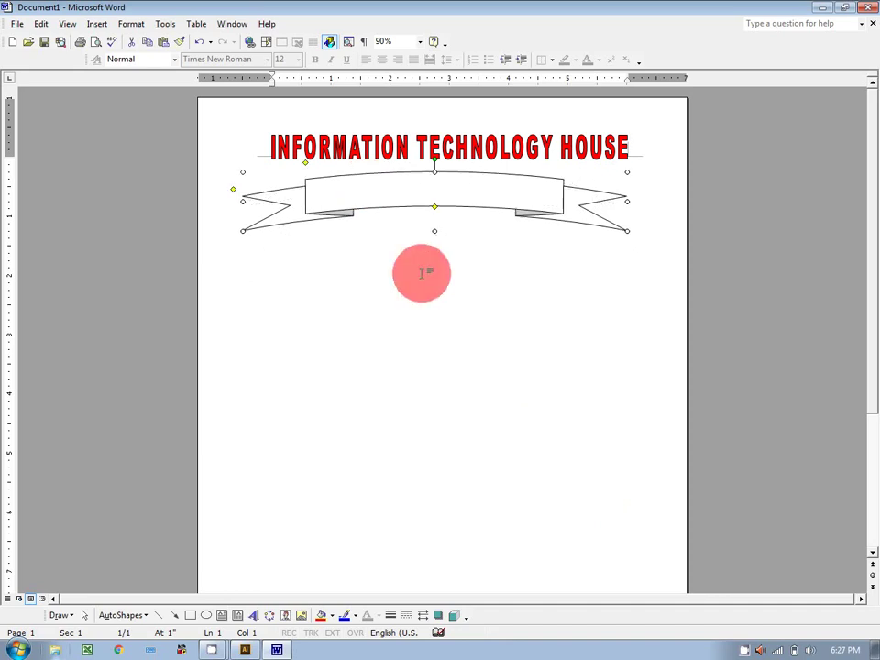
Step: Fill the ribbon with yellow and apply a horizontal gradient that darkens toward its upper edge
click(333, 615)
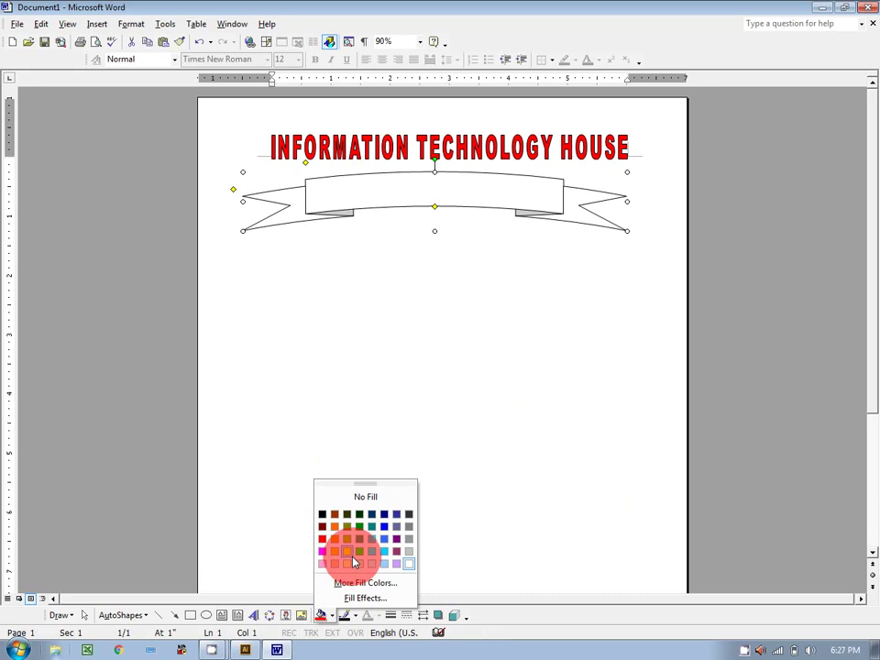
click(359, 551)
click(336, 616)
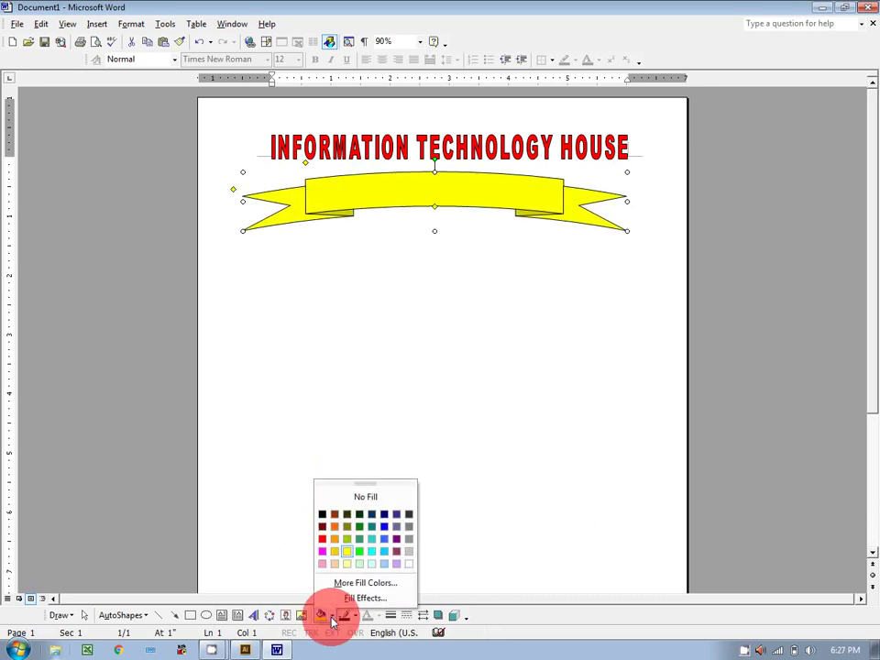
click(344, 597)
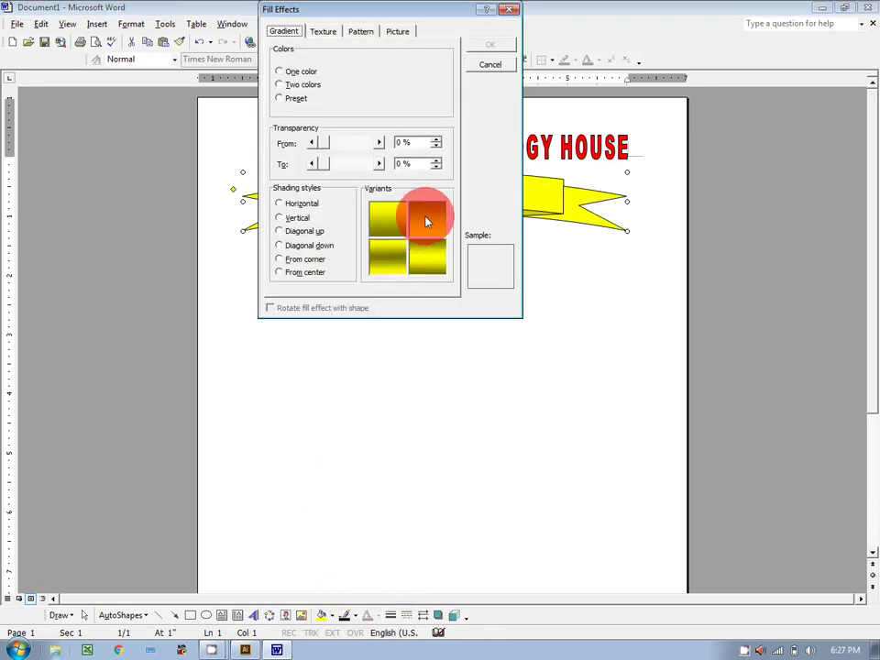
click(487, 43)
click(507, 271)
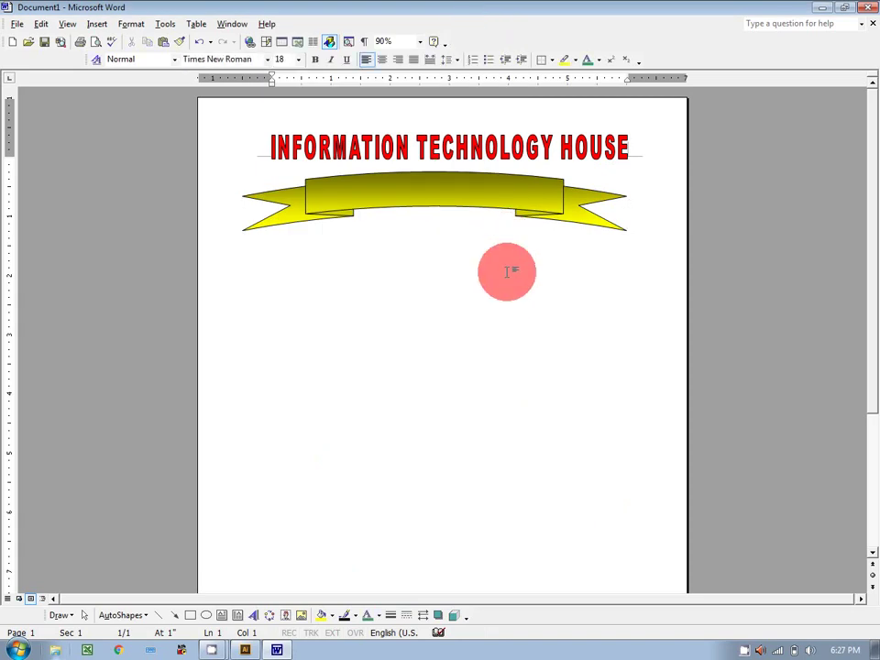
Step: Move the WordArt heading down onto the ribbon and shift the ribbon slightly so the two overlap
click(403, 147)
drag(403, 147, 404, 237)
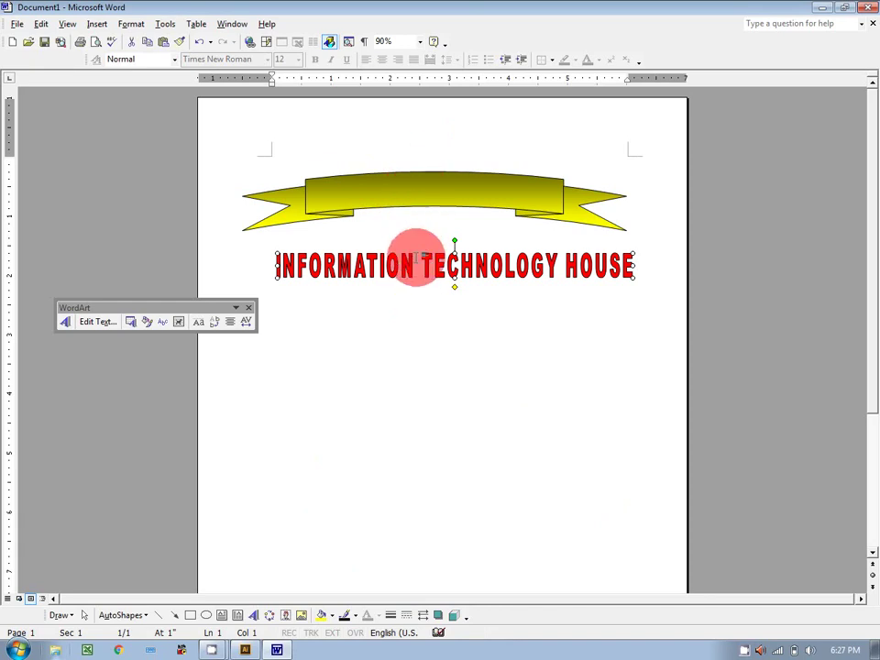
drag(406, 261, 427, 203)
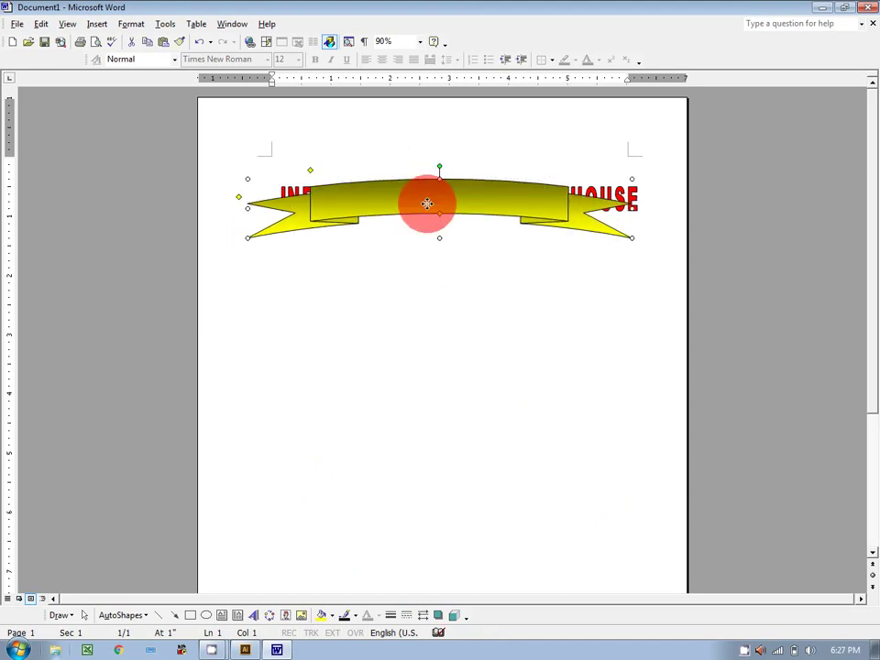
mouse_move(428, 203)
mouse_down()
mouse_move(427, 241)
mouse_move(436, 203)
mouse_move(430, 196)
mouse_move(421, 261)
mouse_move(425, 201)
mouse_up()
Step: Send the yellow ribbon to the back, behind the WordArt heading
right_click(425, 201)
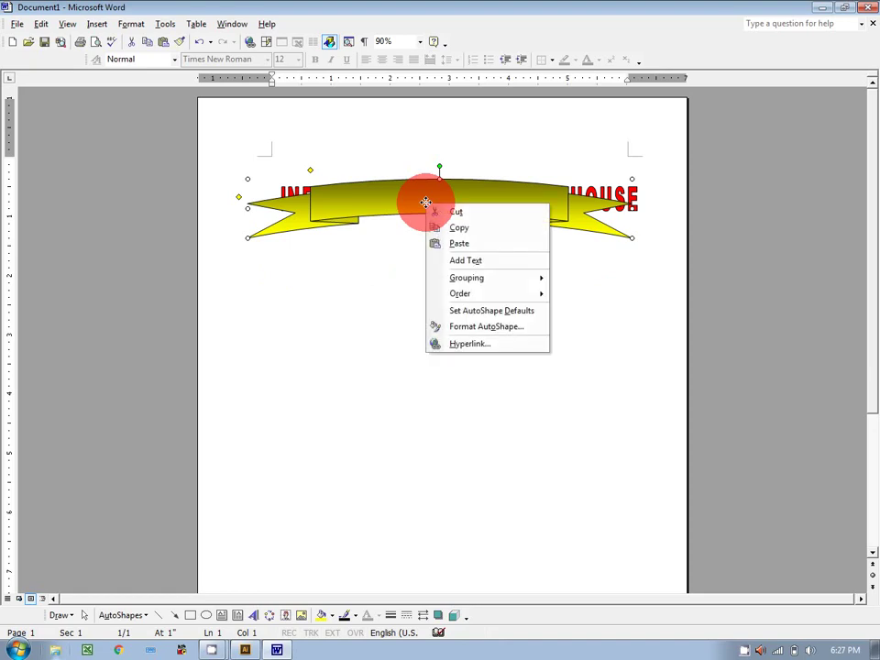
mouse_move(480, 293)
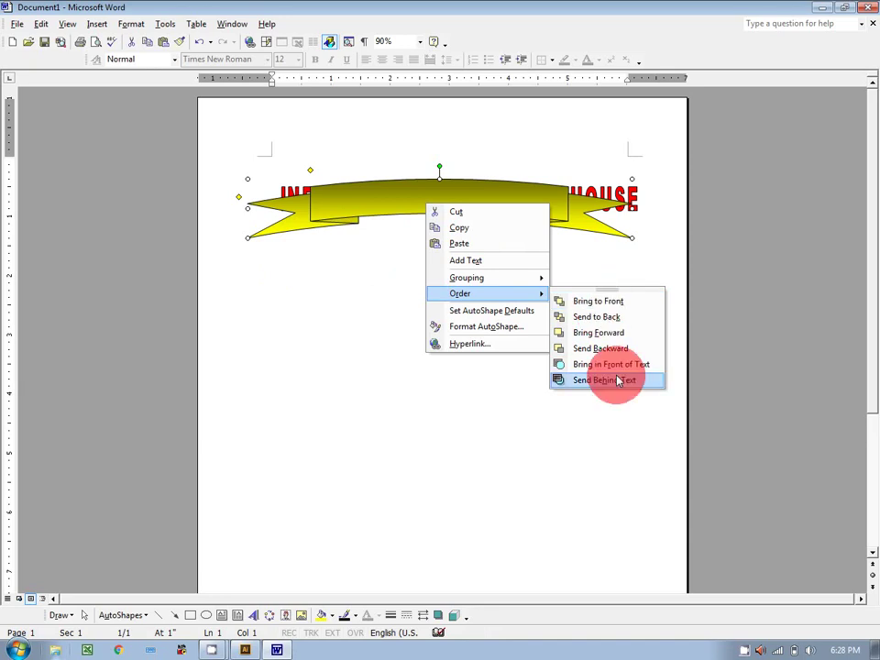
click(596, 318)
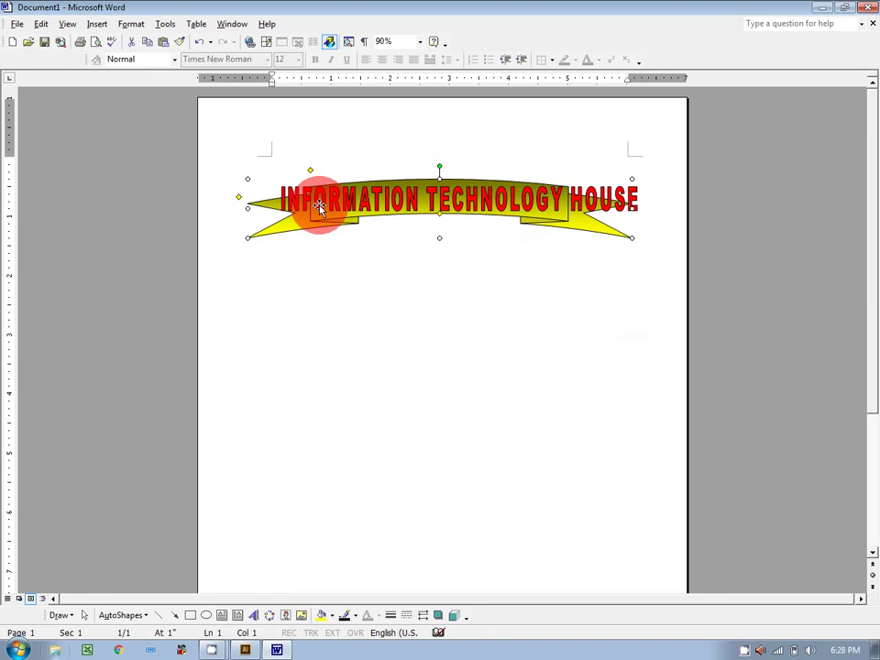
Step: Move the ribbon up above the heading to the page's top margin and flatten its curve slightly
key(Up)
key(Up)
key(Up)
key(Up)
key(Up)
key(Up)
key(Up)
key(Up)
key(Up)
key(Up)
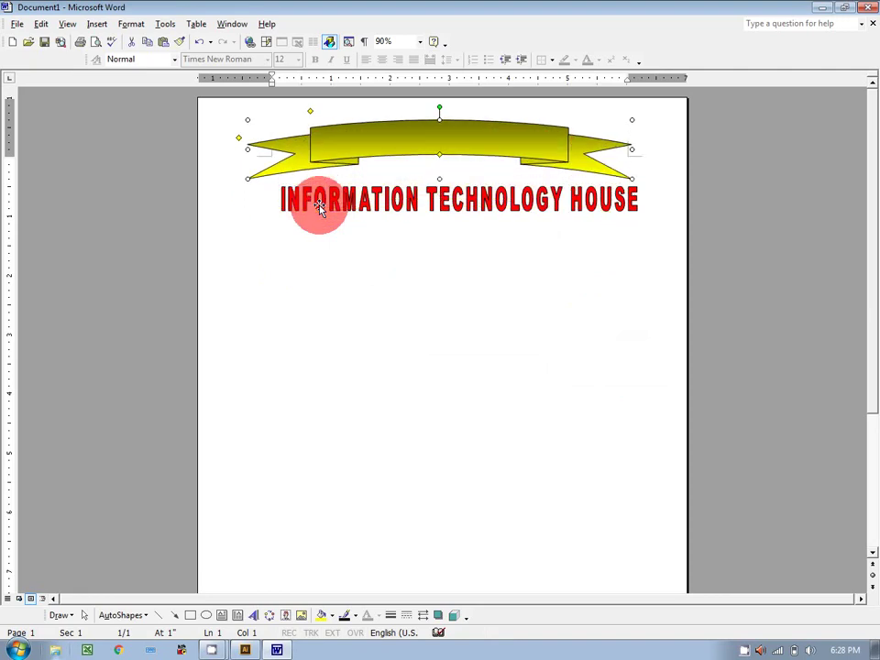
mouse_move(442, 157)
mouse_down()
mouse_move(441, 168)
mouse_move(440, 161)
mouse_up()
Step: Narrow the WordArt heading to fit the ribbon's centre panel and place it on the panel
click(469, 195)
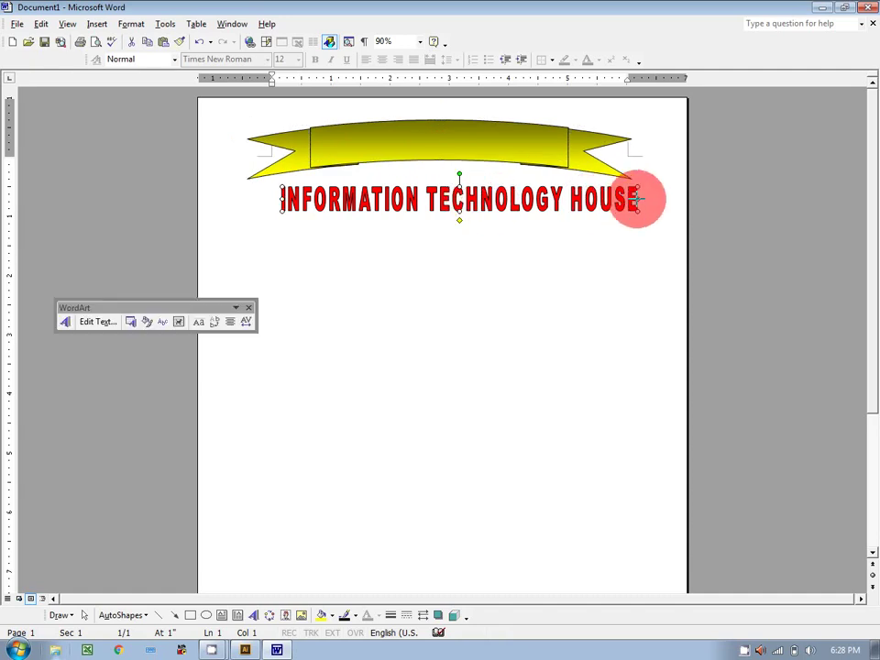
drag(571, 193, 546, 190)
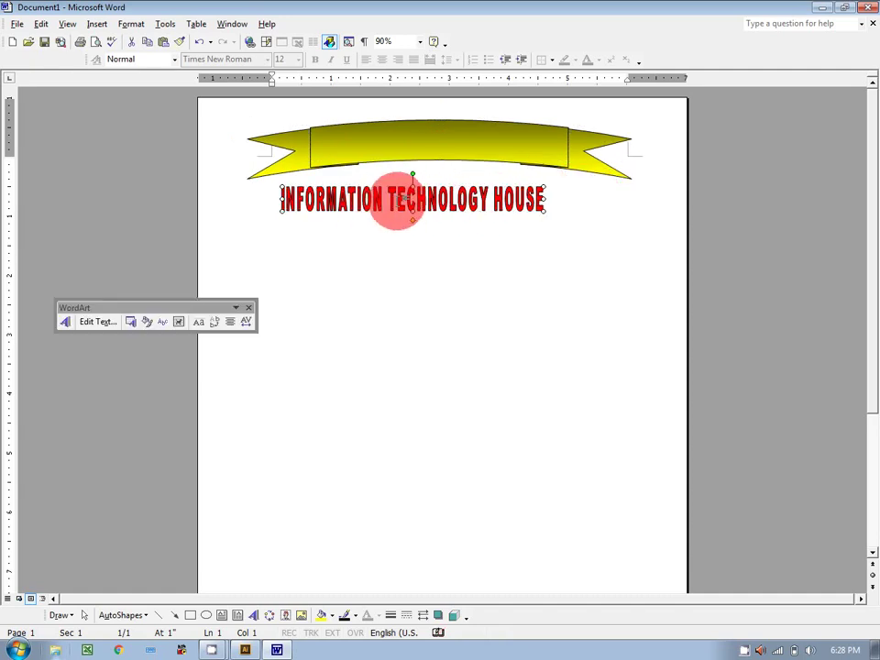
drag(400, 204, 432, 147)
drag(581, 148, 559, 147)
click(597, 171)
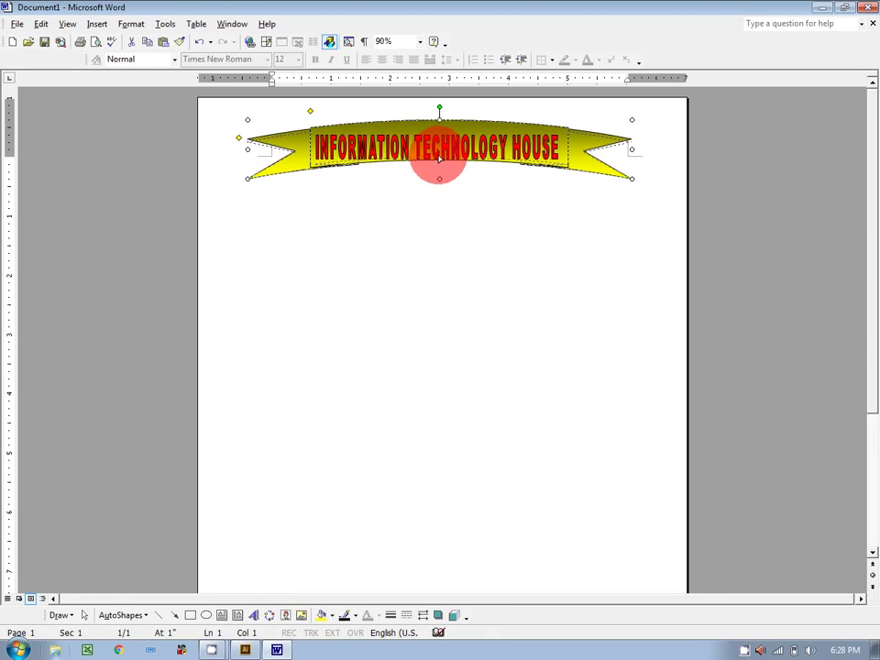
Step: Stretch the ribbon slightly taller downward and fill the WordArt heading with white
drag(439, 180, 439, 193)
click(513, 218)
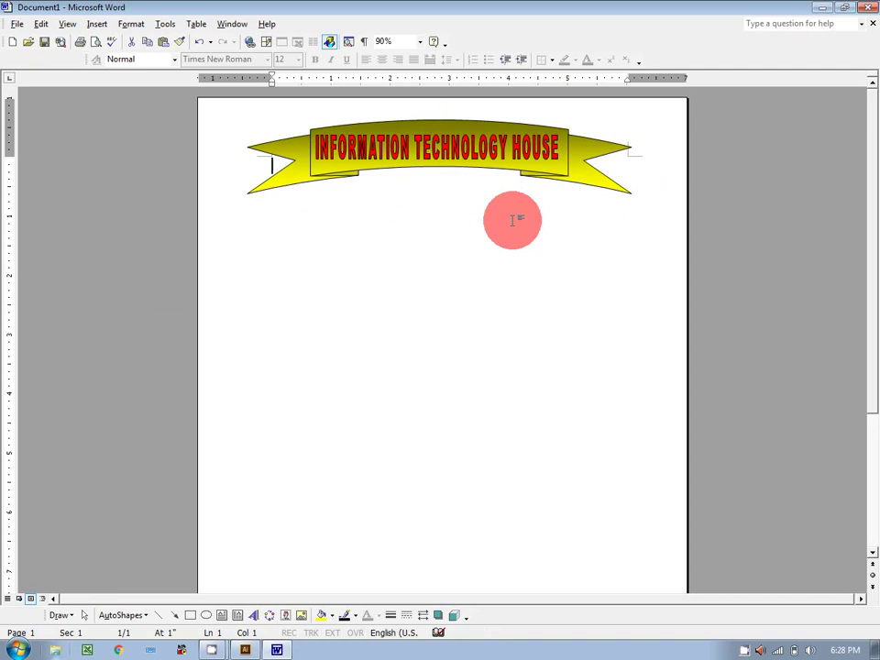
click(383, 147)
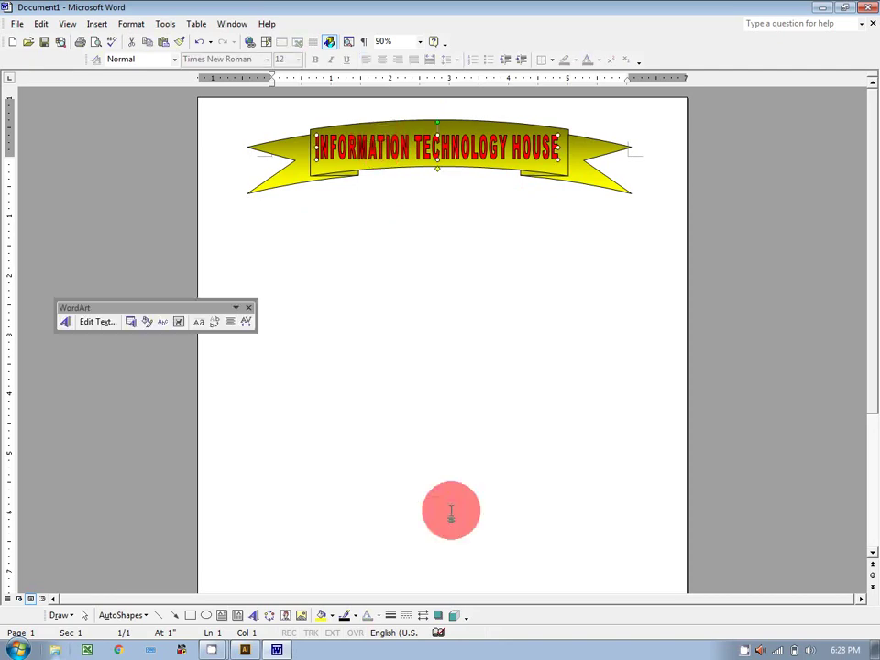
click(331, 616)
click(408, 564)
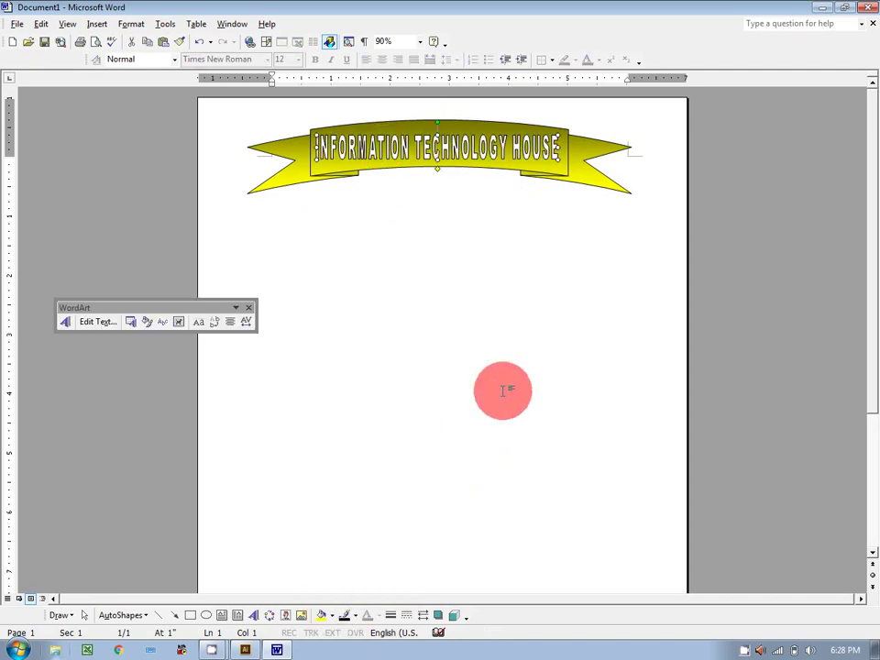
click(503, 389)
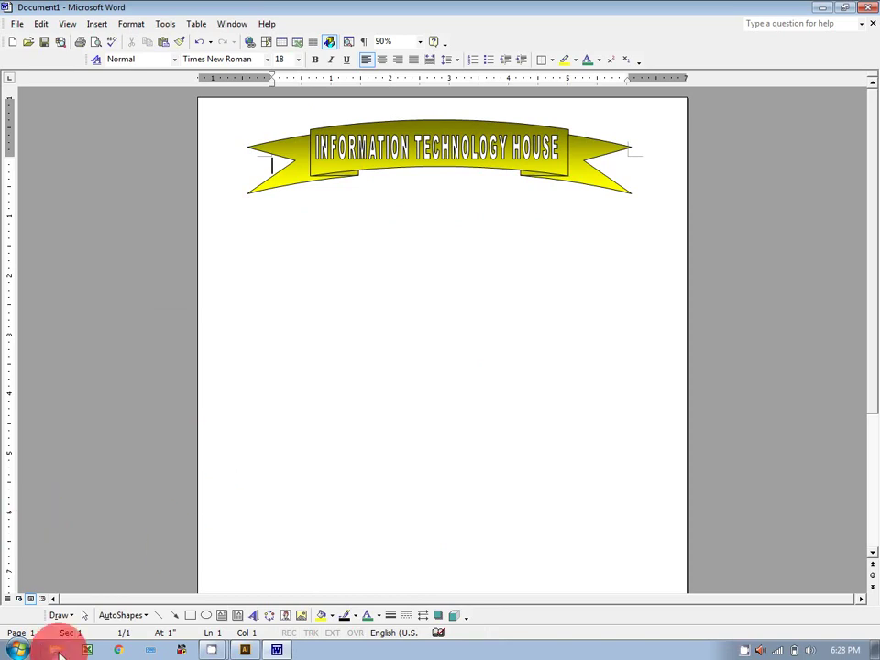
Step: Draw a large right block arrow across the page below the ribbon, without using the drawing canvas
click(135, 614)
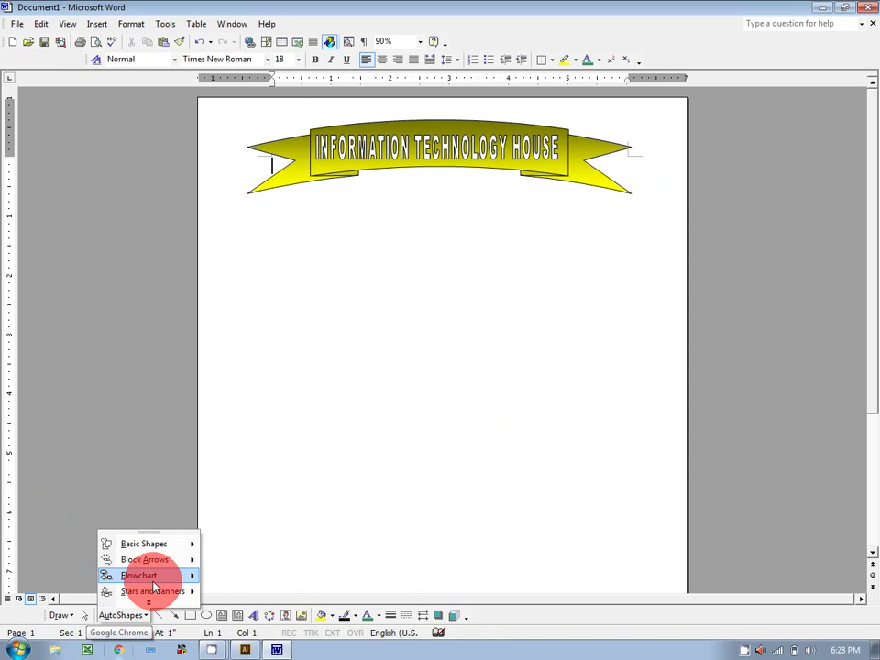
mouse_move(154, 583)
mouse_move(163, 558)
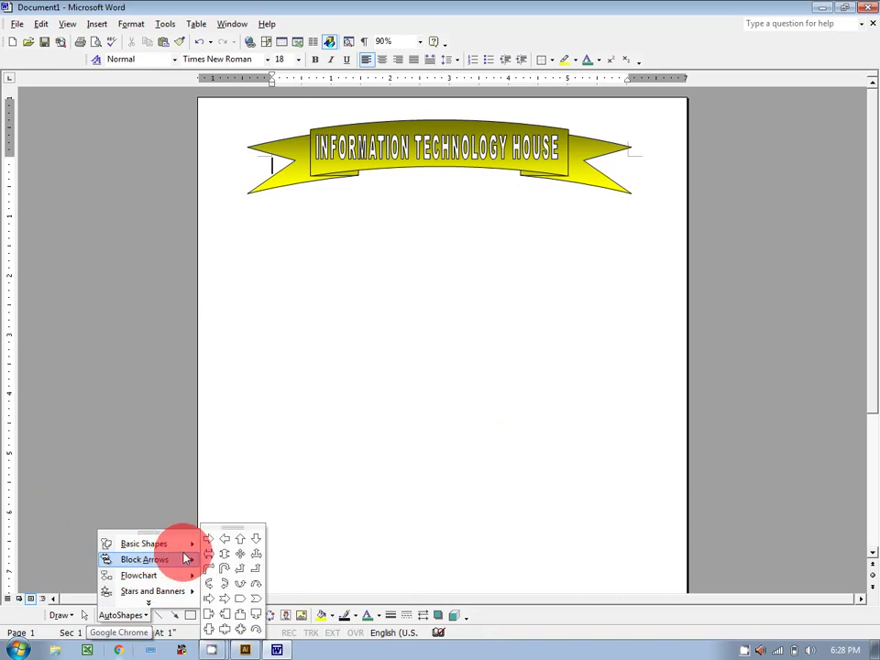
click(208, 540)
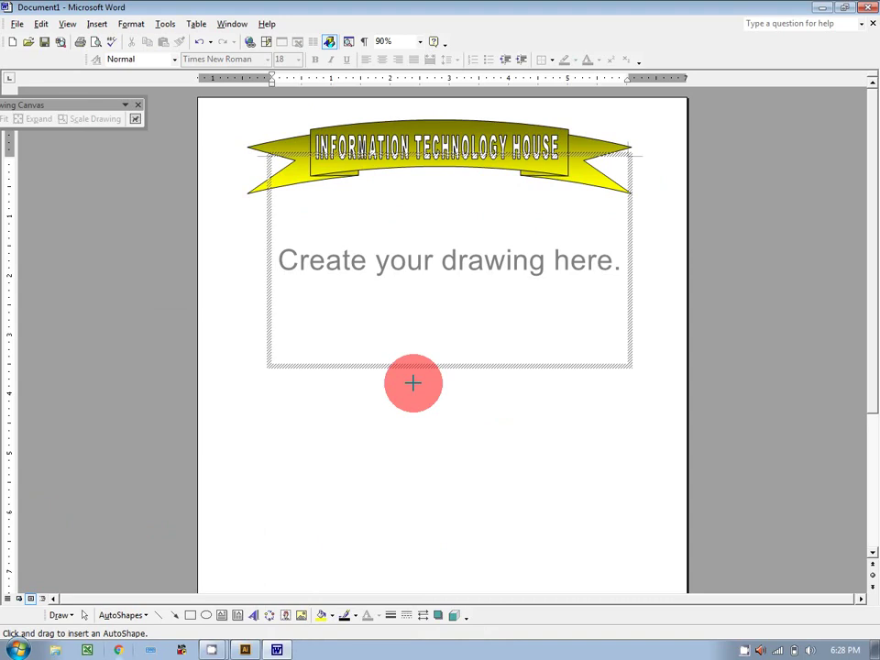
key(Escape)
mouse_move(248, 232)
mouse_down()
mouse_move(595, 381)
mouse_move(651, 393)
mouse_up()
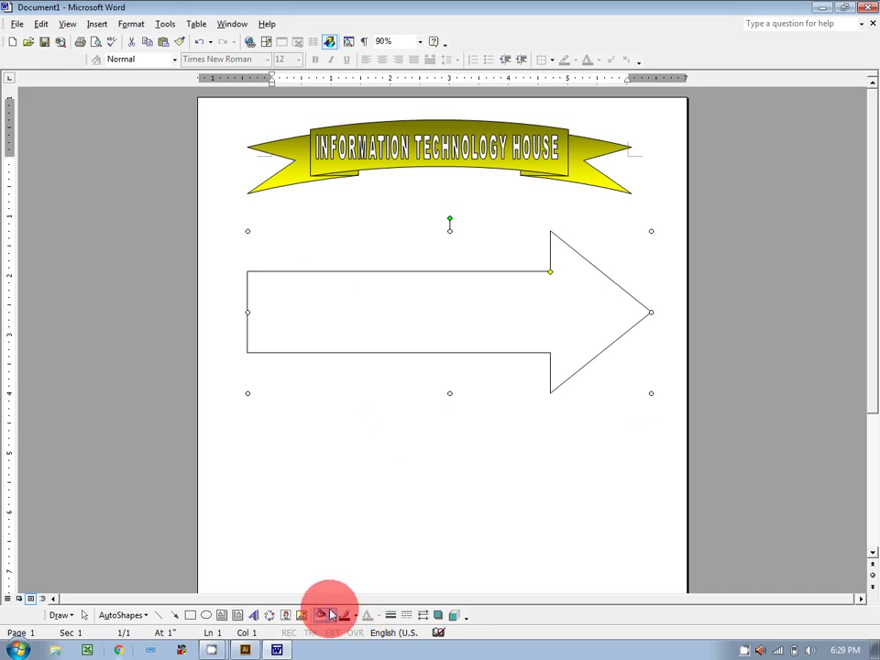
Step: Fill the block arrow with red
click(331, 616)
click(322, 538)
click(458, 498)
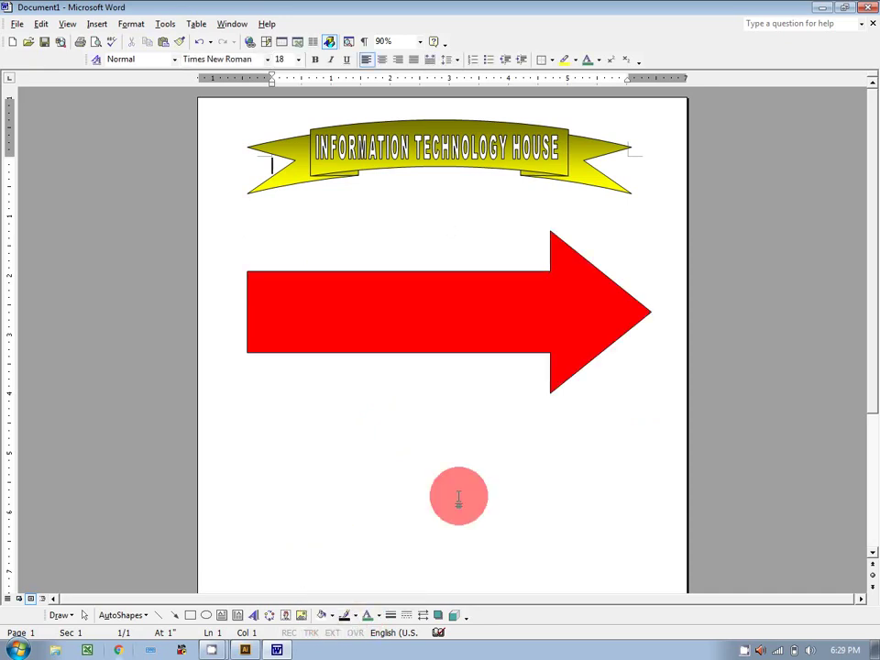
Step: Delete the red arrow, the ribbon and the WordArt heading to clear the page
click(472, 334)
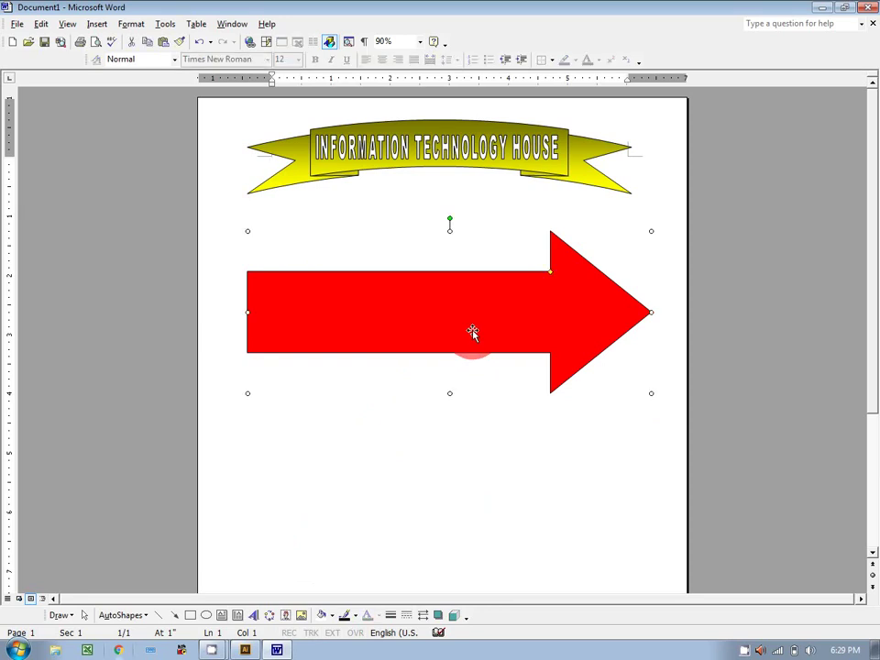
key(Delete)
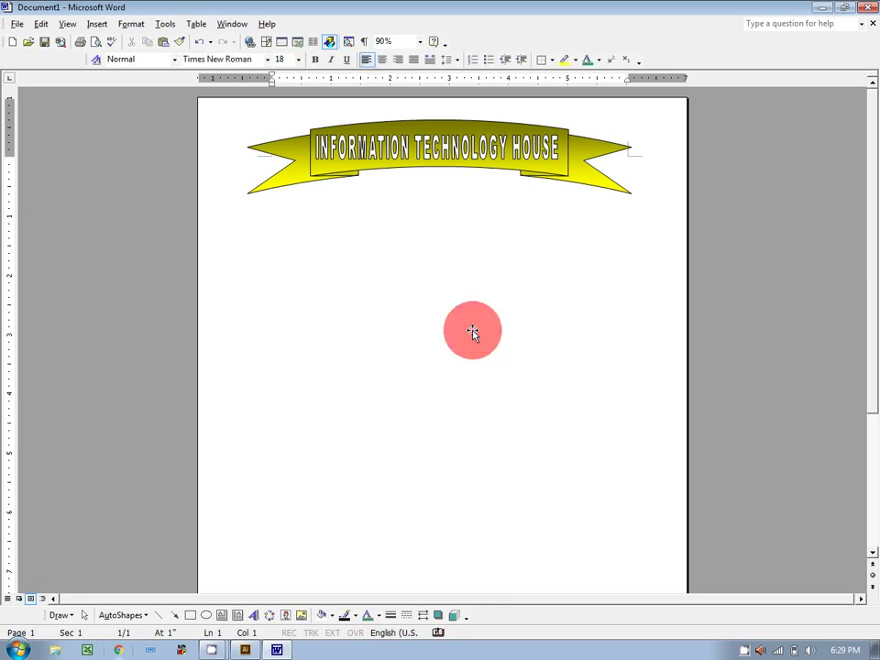
click(560, 173)
key(Delete)
key(Delete)
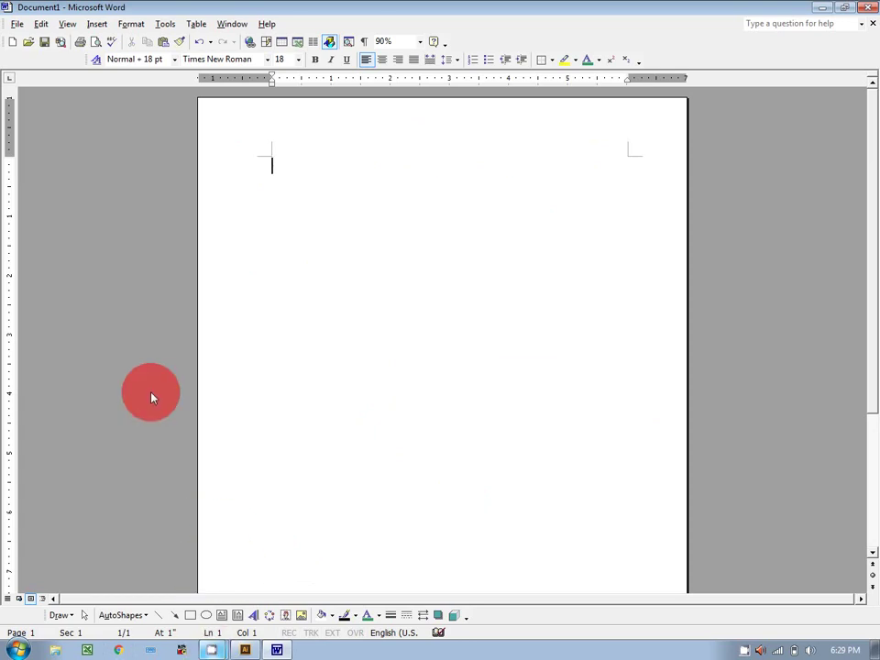
click(101, 23)
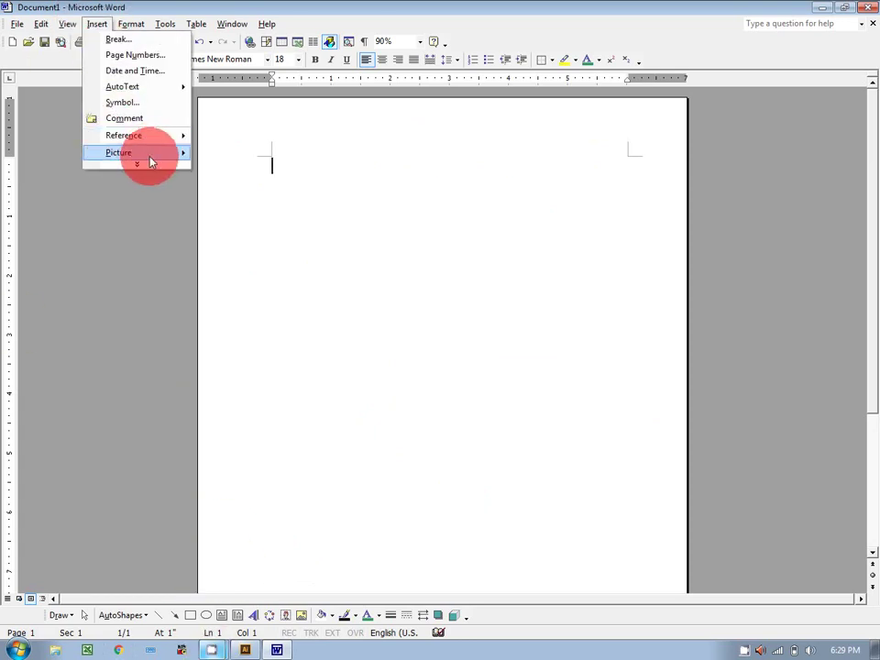
mouse_move(146, 156)
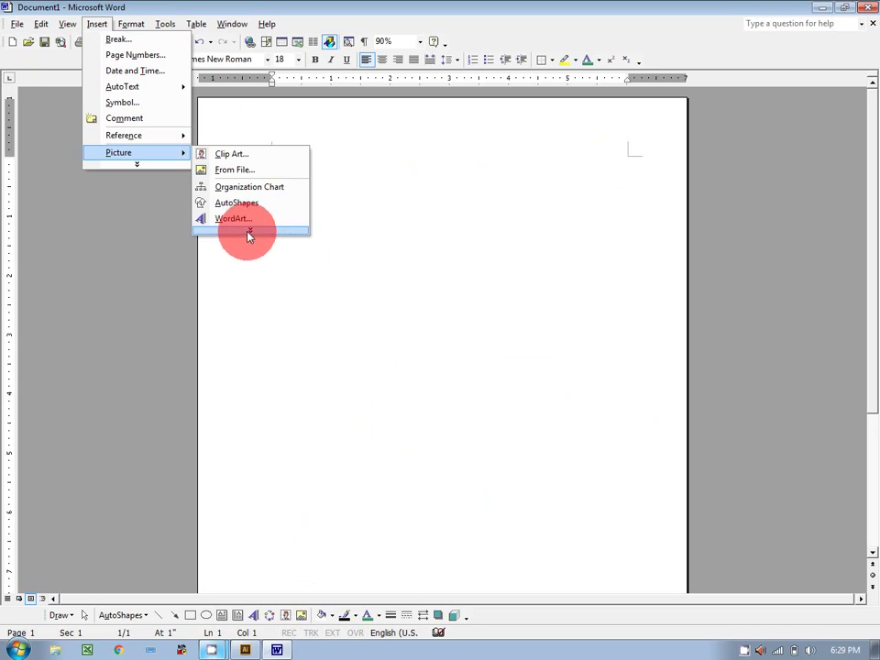
mouse_move(246, 235)
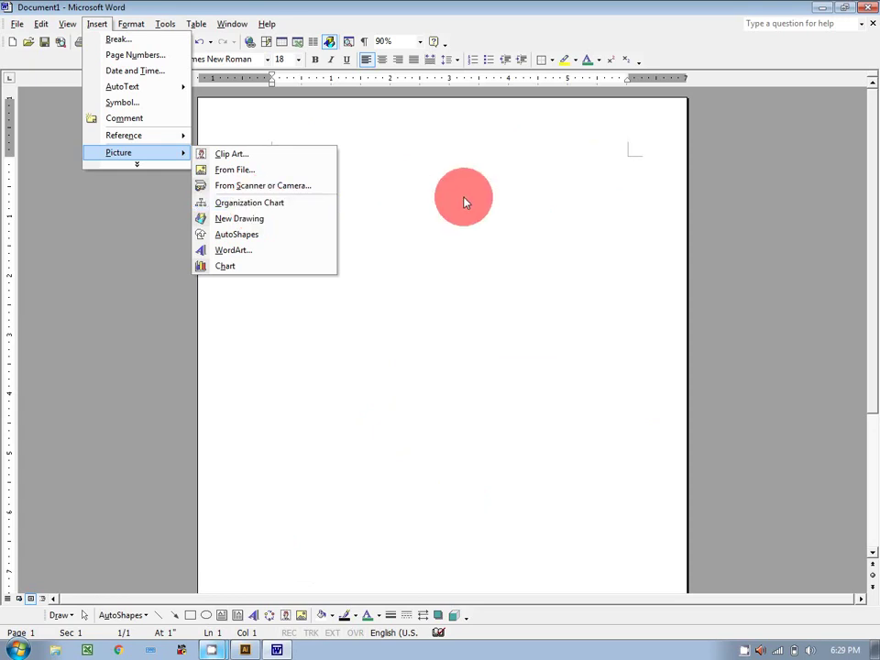
click(463, 198)
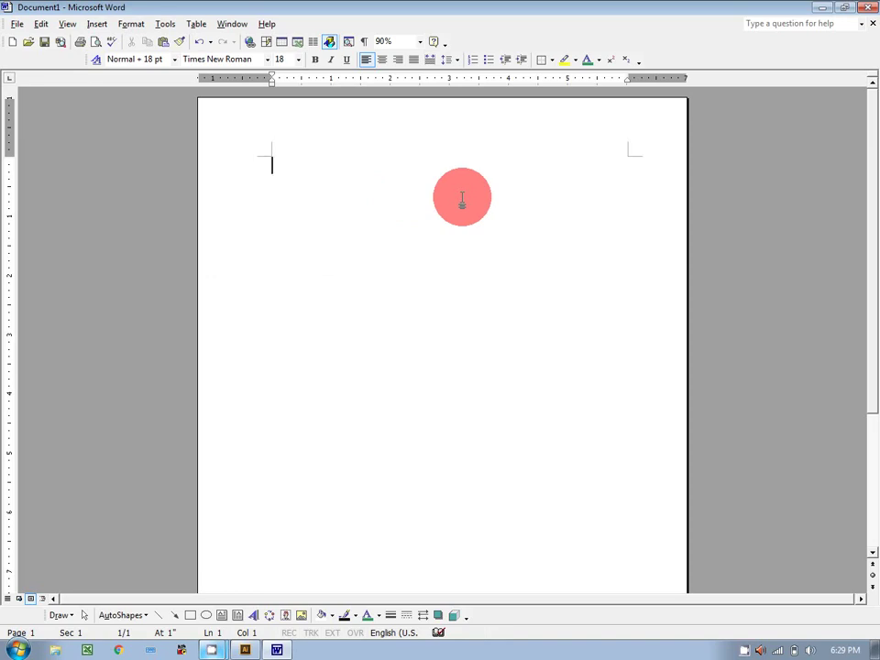
Step: Enter the three lines "Co-worker", "Sub ordinate" and "Assistant" at the start of the page
text(Co-w)
text(orker)
key(Return)
text(Su)
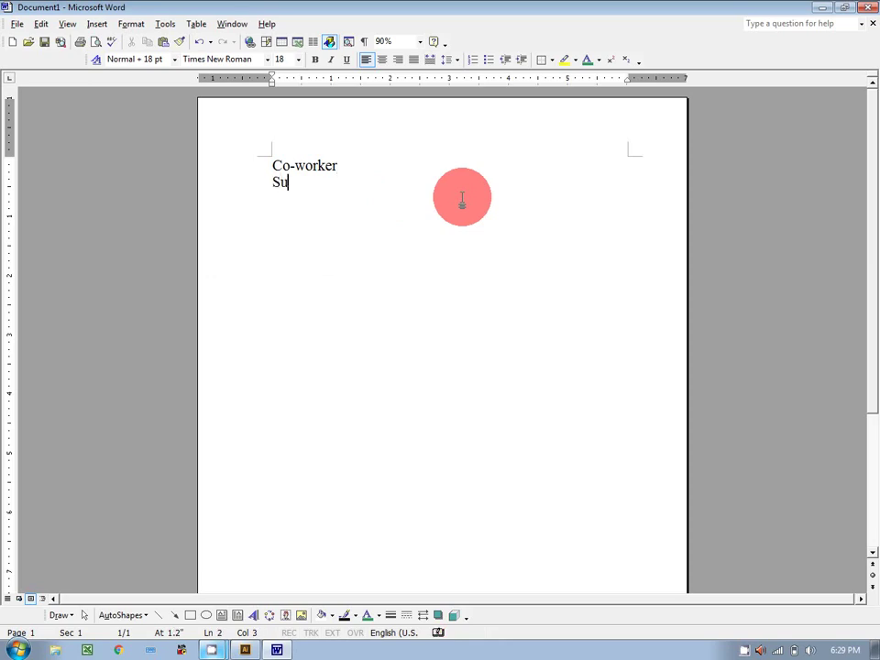
text(b ordinate)
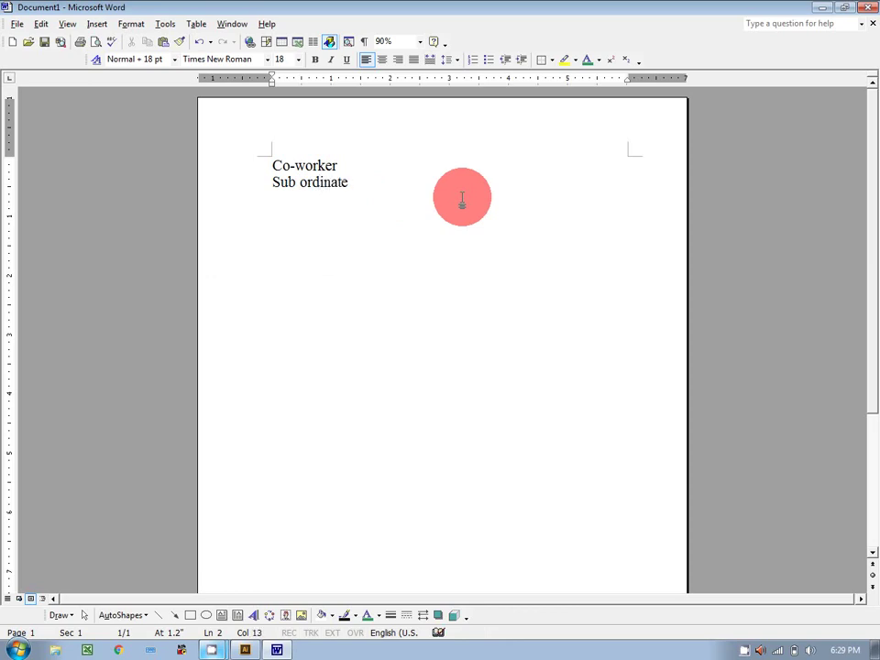
key(Return)
text(assistant)
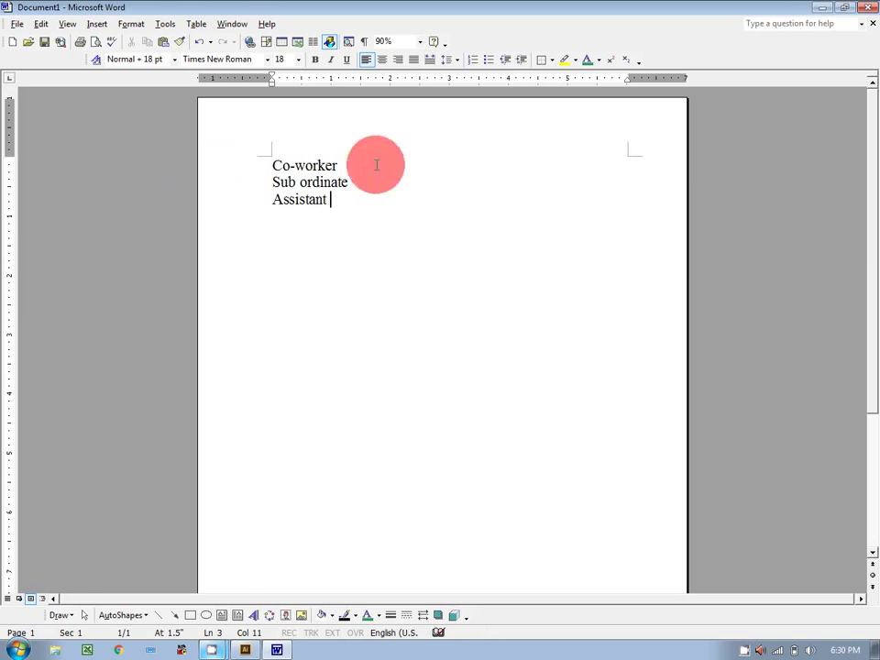
Step: Delete the three lines of text about the chart roles from the page
click(321, 170)
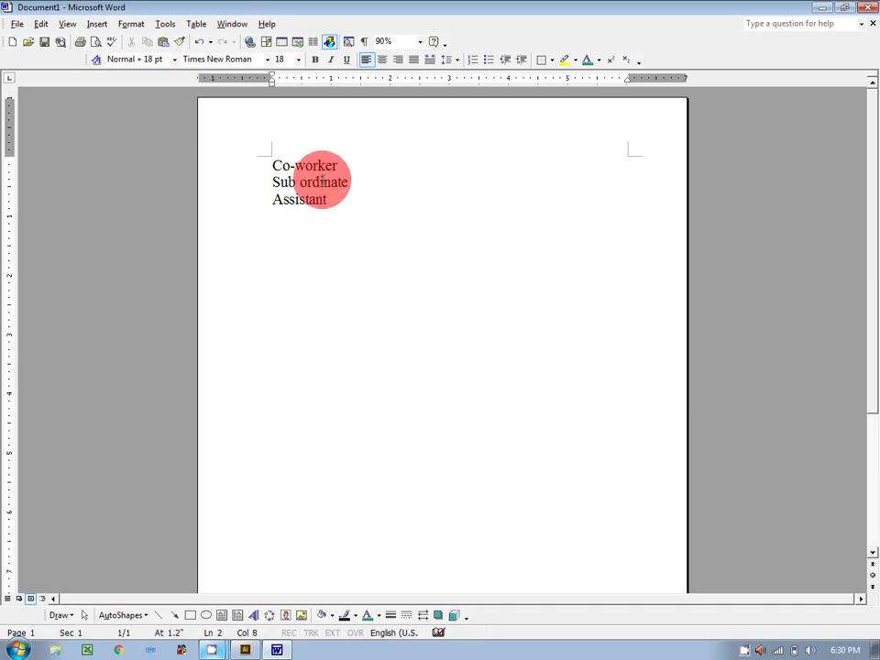
drag(334, 203, 195, 161)
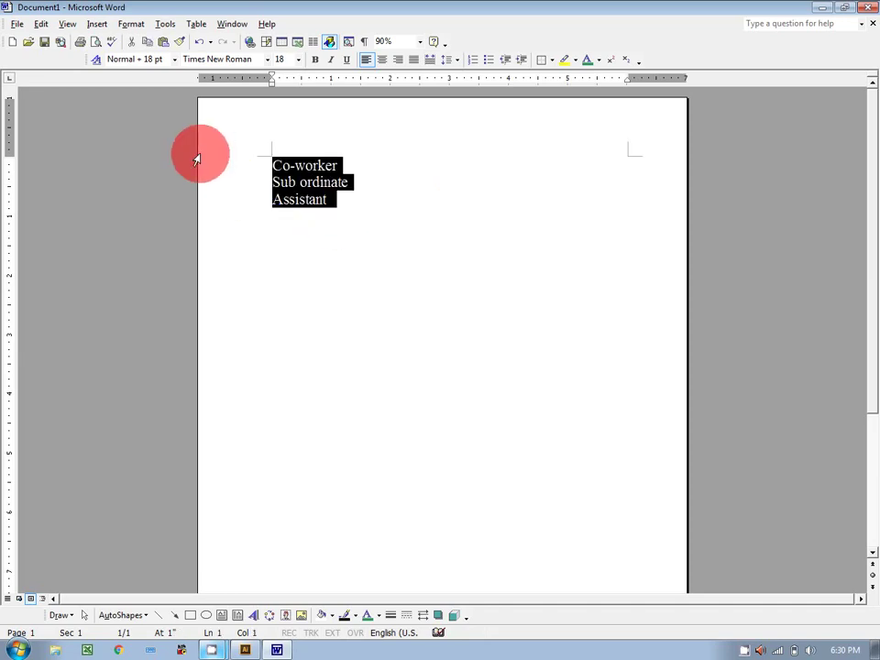
key(Delete)
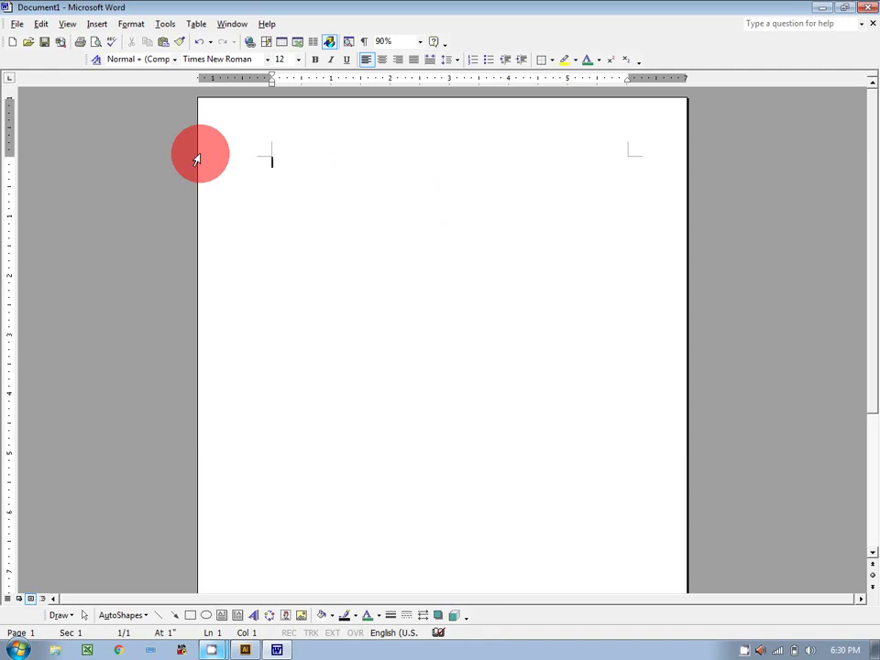
click(96, 24)
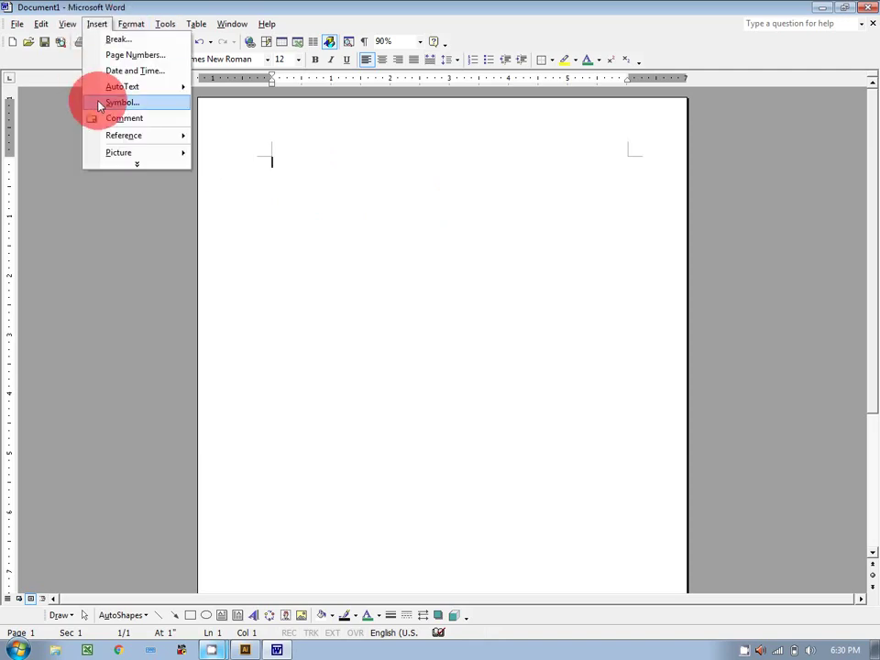
click(136, 164)
mouse_move(140, 207)
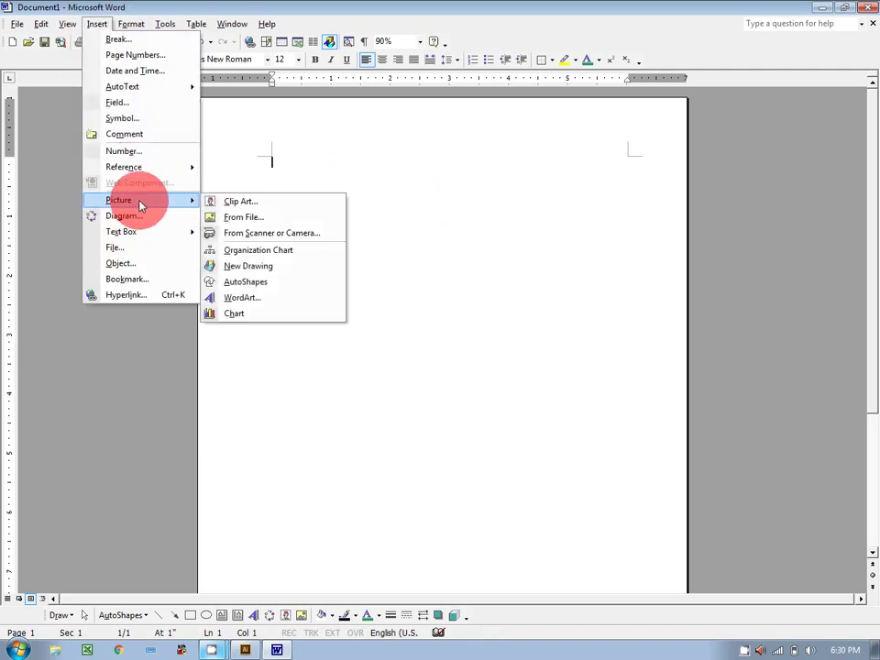
click(275, 251)
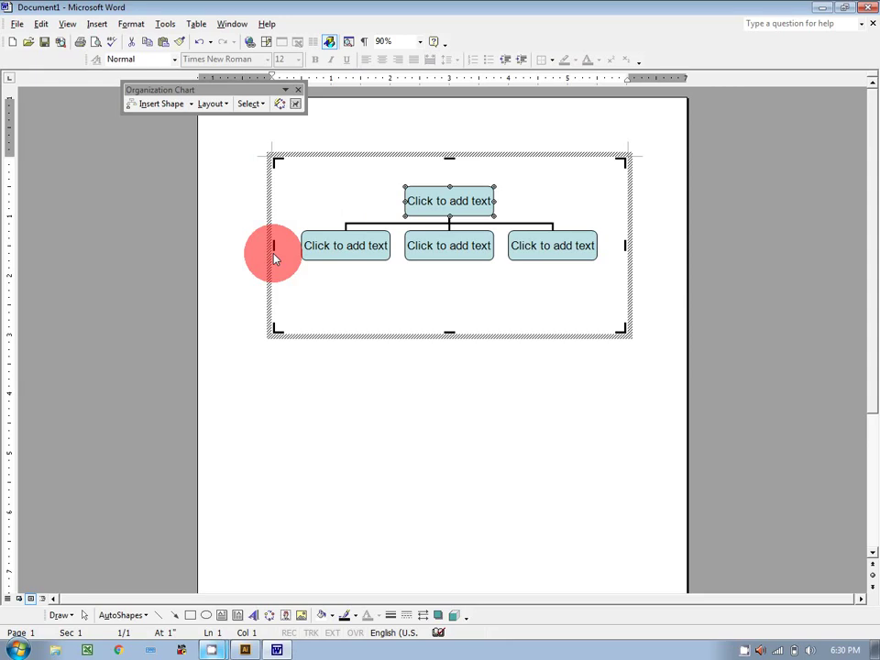
key(Delete)
Step: Insert an organization chart and label its top box "Principal"
click(99, 24)
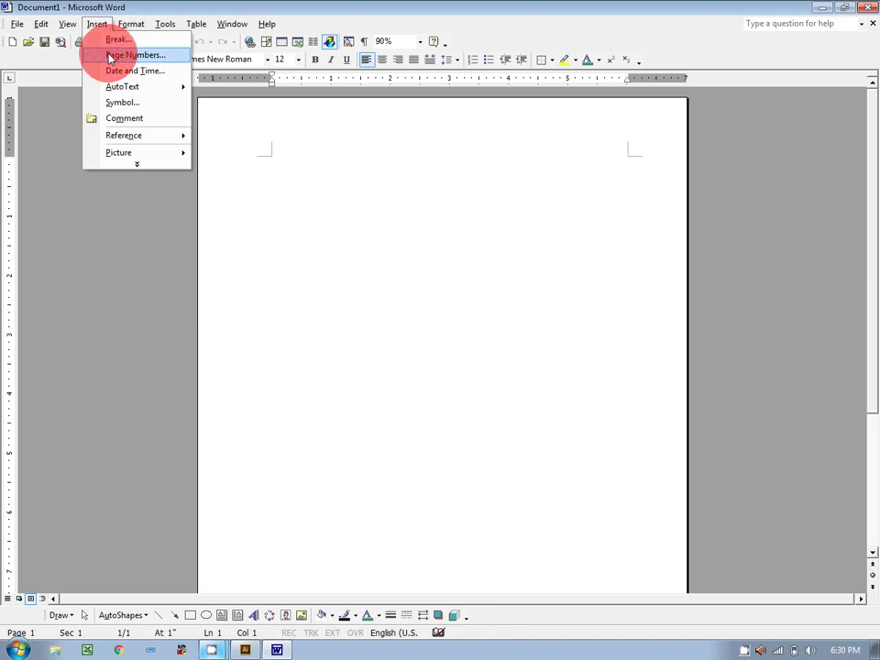
mouse_move(142, 154)
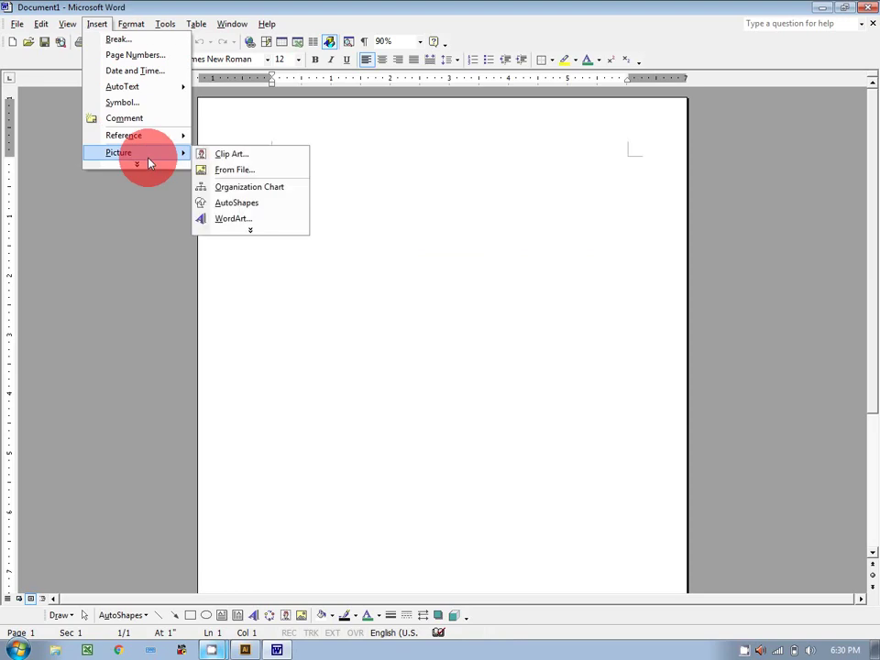
click(241, 188)
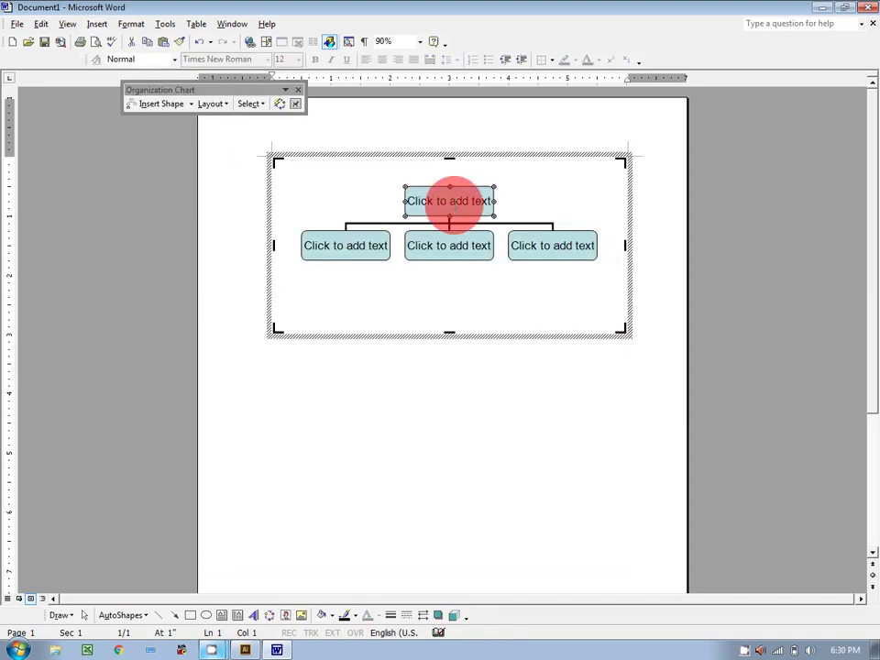
click(450, 200)
text(Prin)
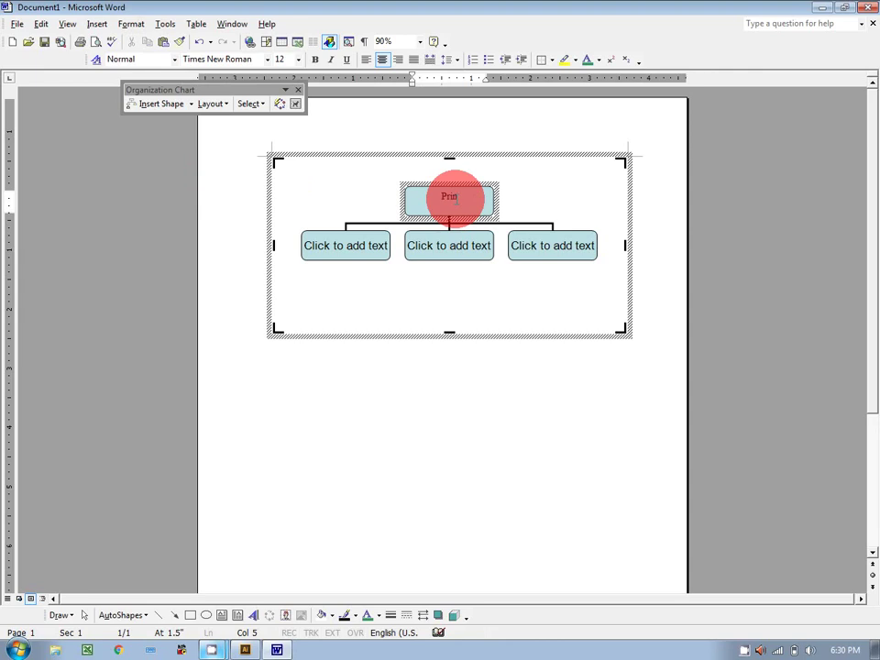
text(cipal)
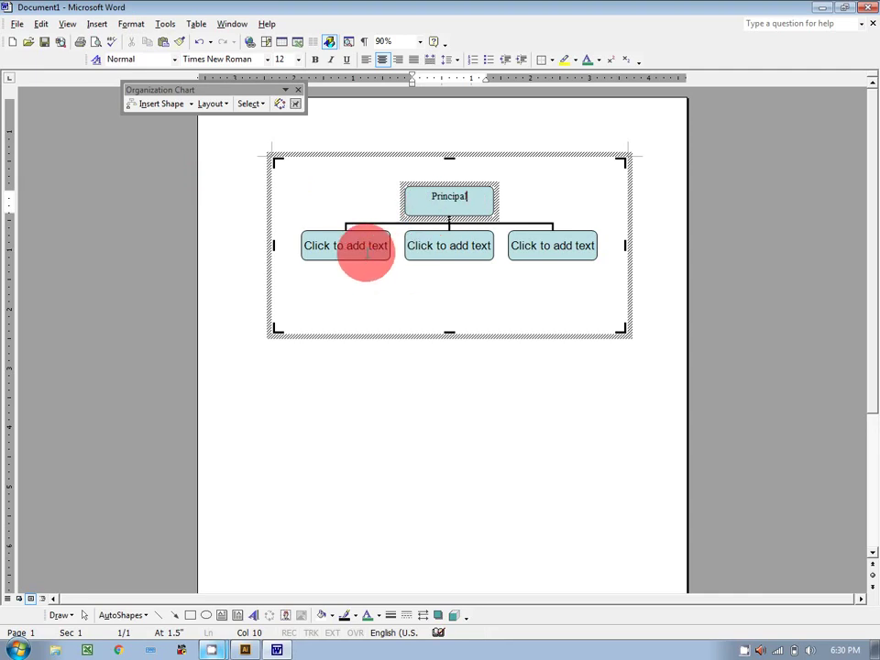
Step: Label the chart's three lower boxes, in order, "Eng Teacher", "Urdu Teacher" and "Math Teacher"
click(367, 246)
text(Eng )
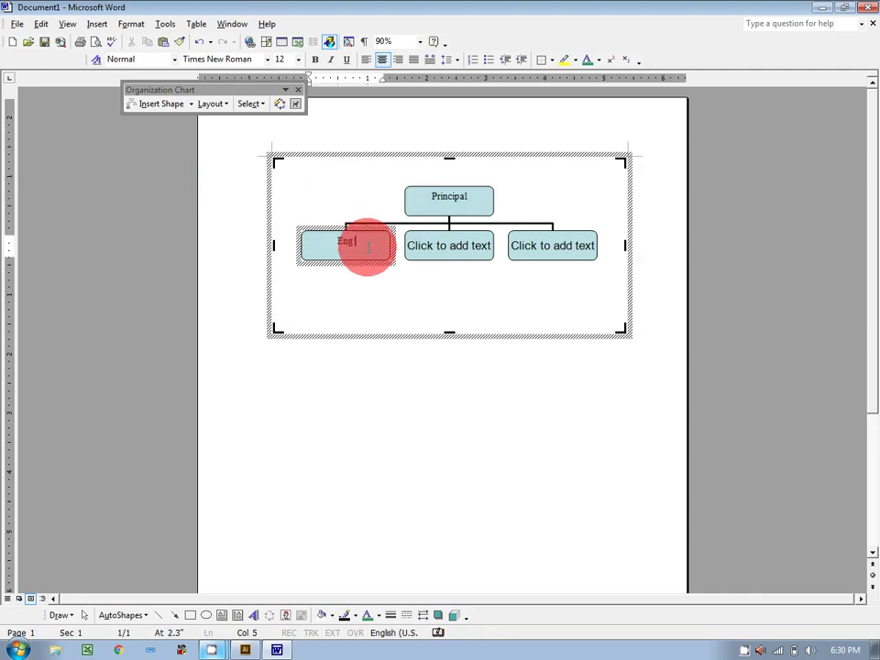
text(Teacher)
click(450, 253)
text(Urd)
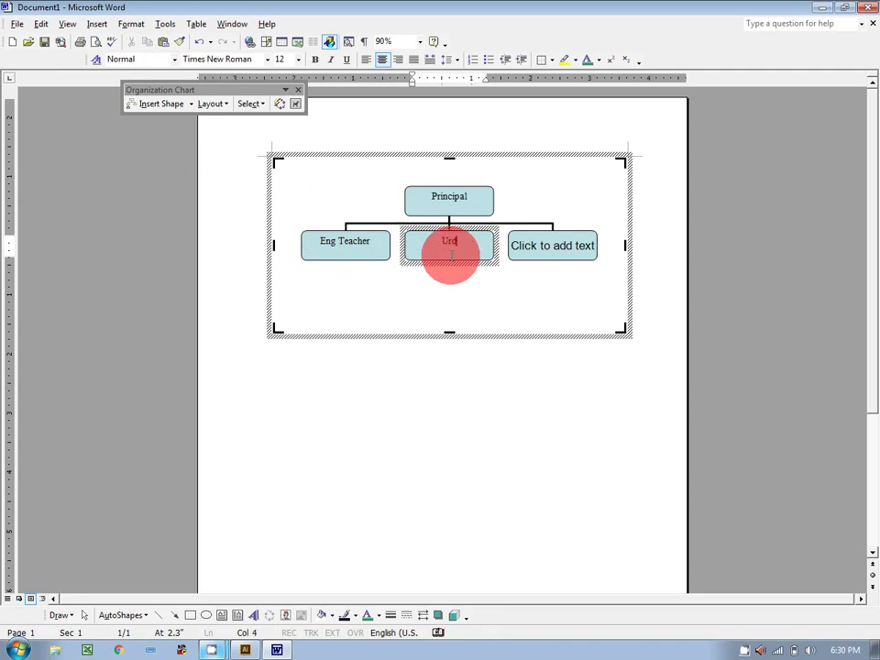
text(u TEachert)
key(BackSpace)
key(BackSpace)
key(BackSpace)
key(BackSpace)
key(BackSpace)
key(BackSpace)
key(BackSpace)
text(eacher)
click(553, 246)
text(Math Teacher)
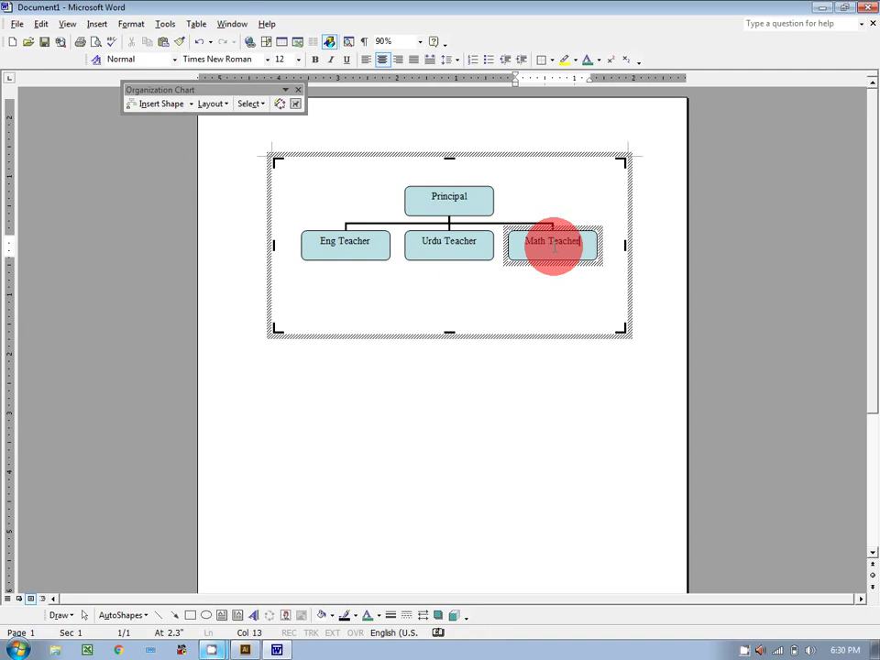
click(525, 310)
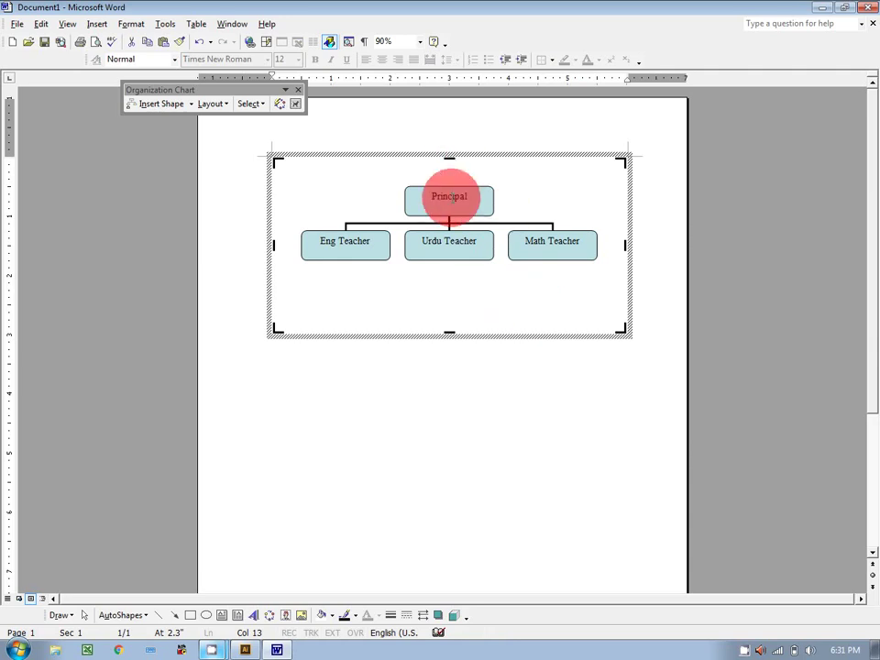
click(465, 190)
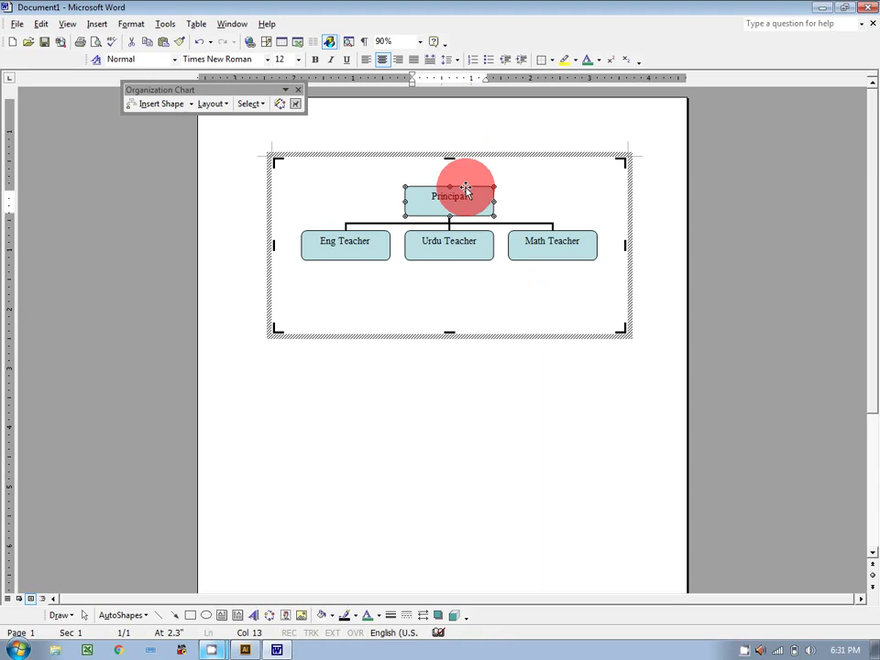
click(578, 235)
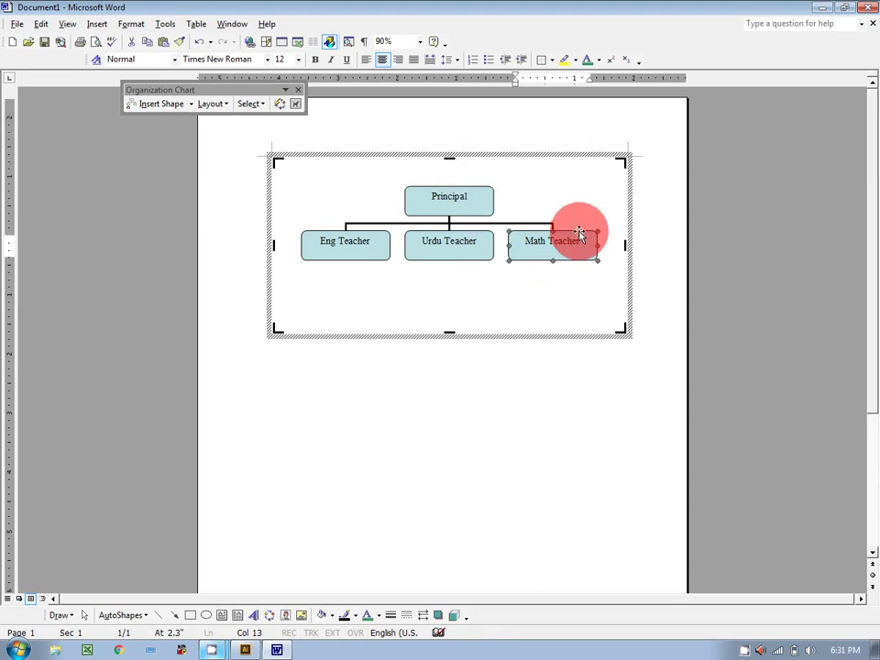
click(446, 191)
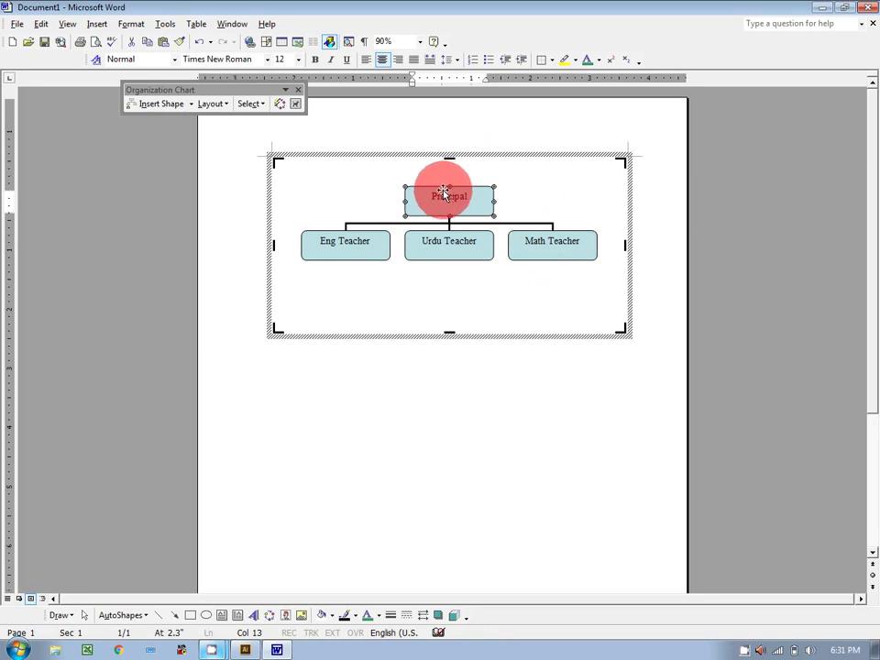
click(443, 189)
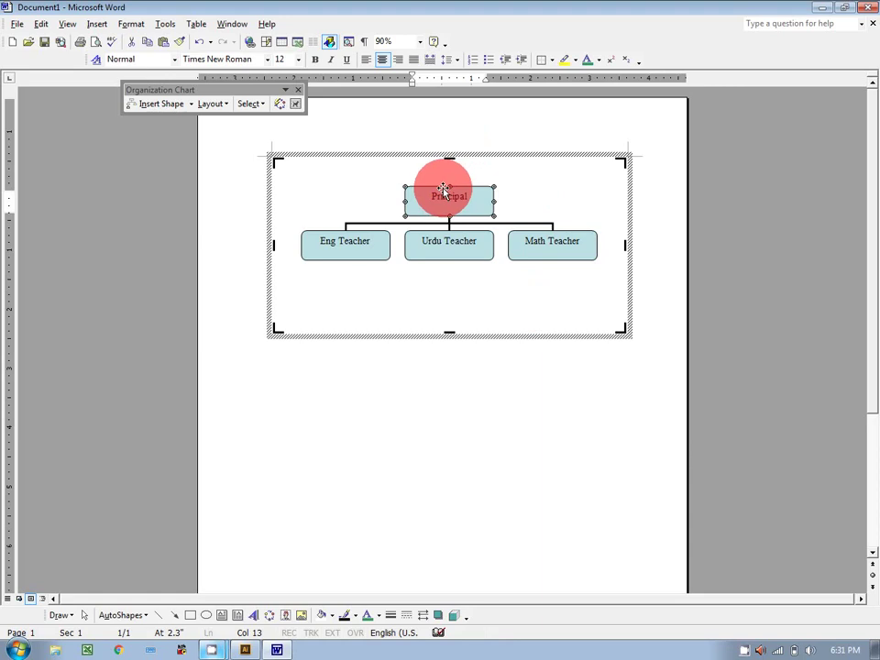
click(538, 187)
click(450, 194)
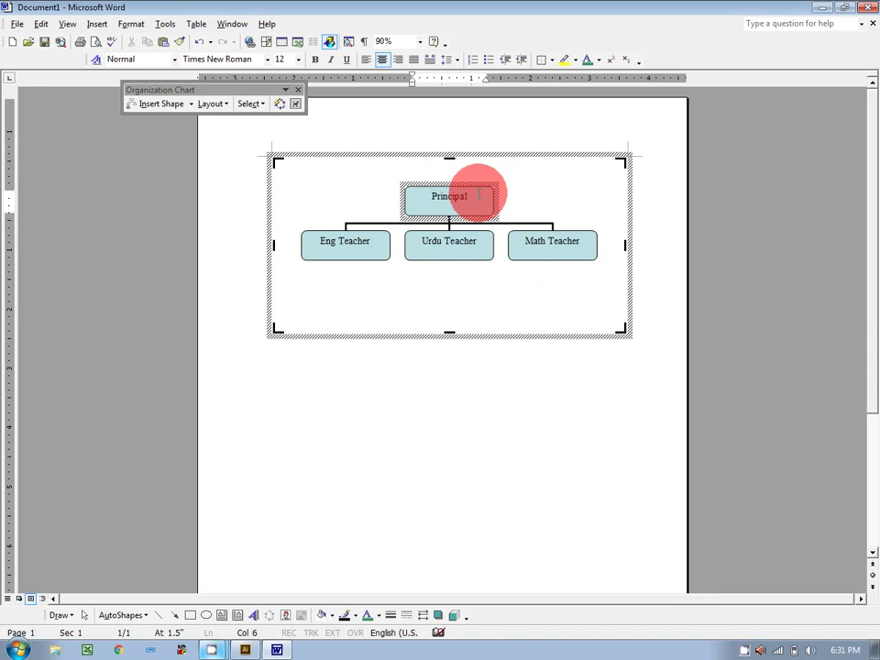
Step: Add a subordinate box under Principal and label it "Computer Teacher"
click(492, 196)
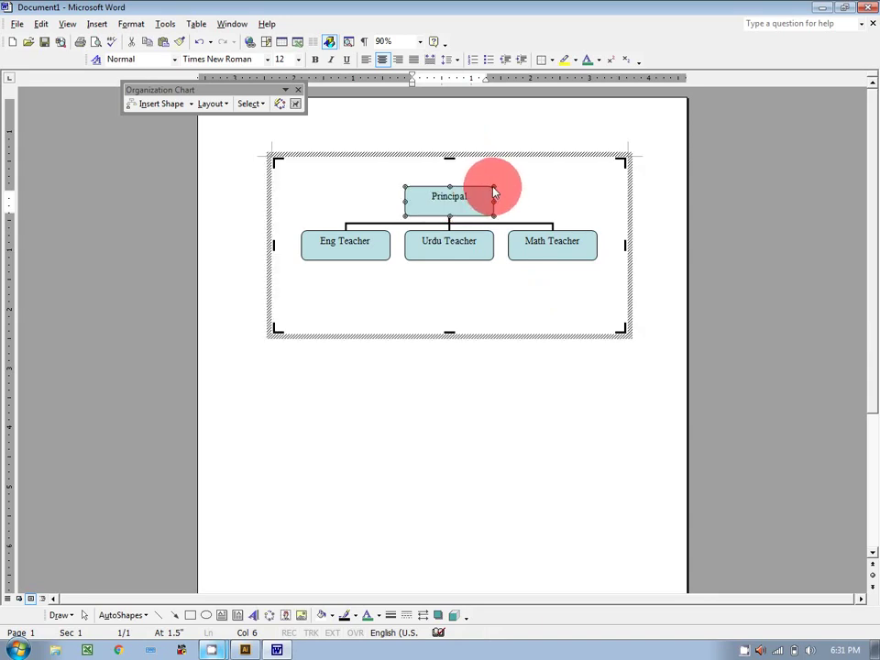
right_click(493, 192)
click(480, 189)
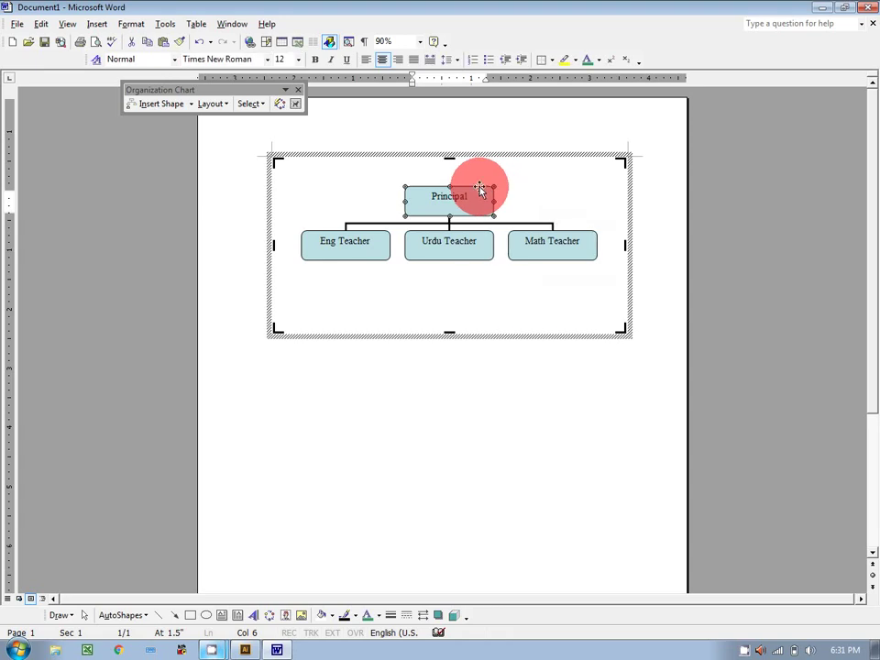
right_click(479, 188)
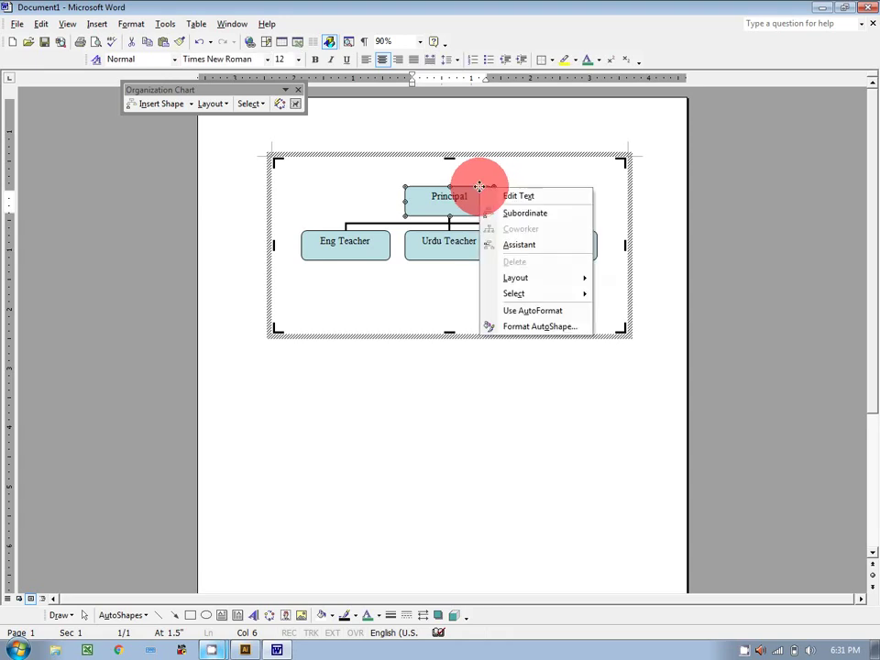
click(530, 216)
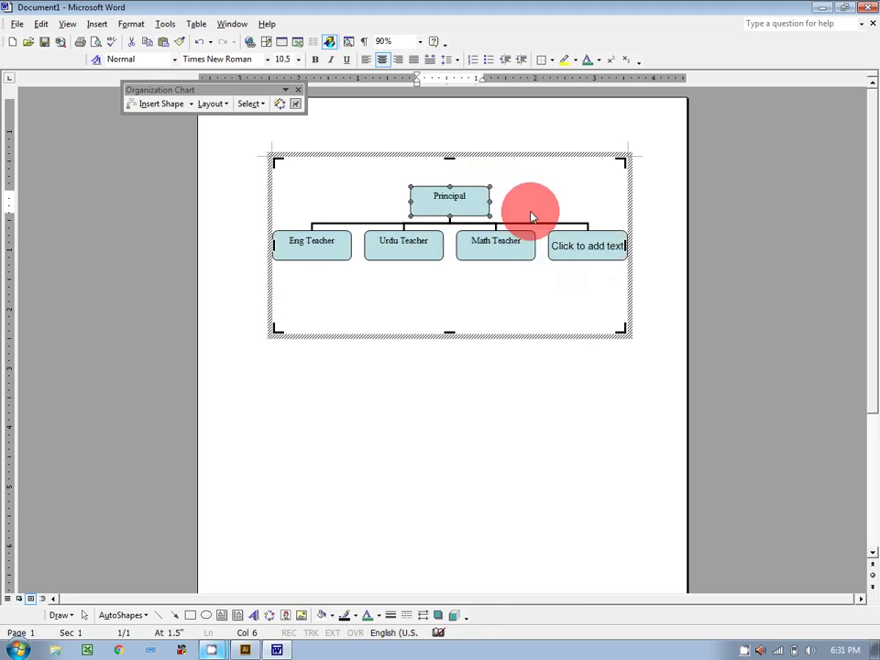
click(580, 248)
text(Computer Te)
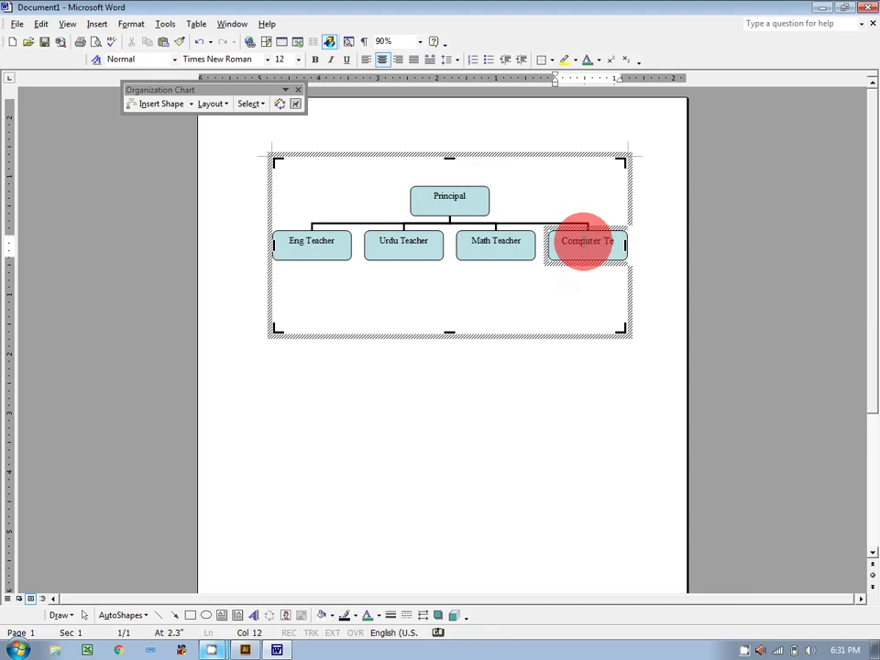
text(acher)
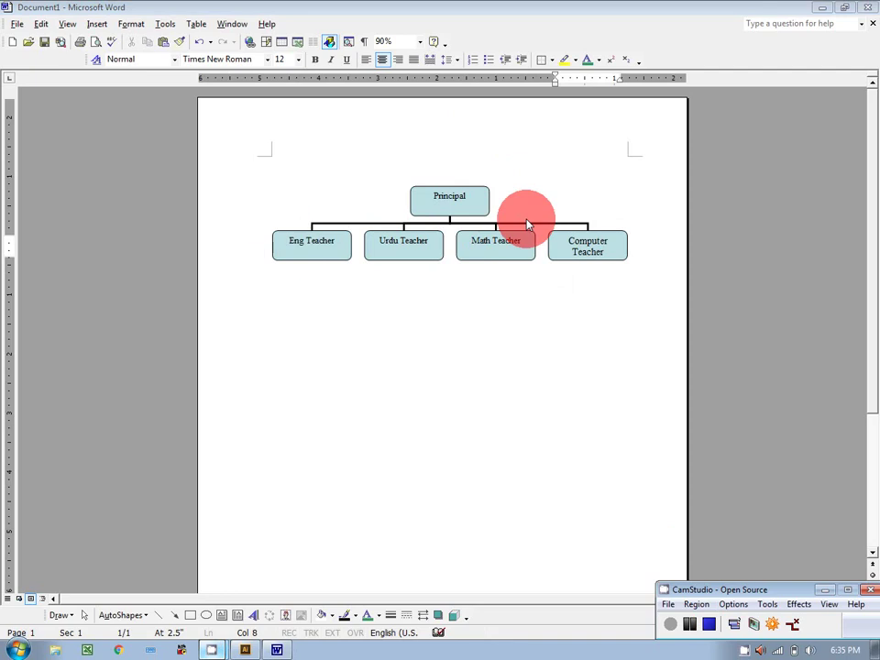
Step: Add a coworker box beside the "Eng Teacher" box in the organization chart
click(332, 238)
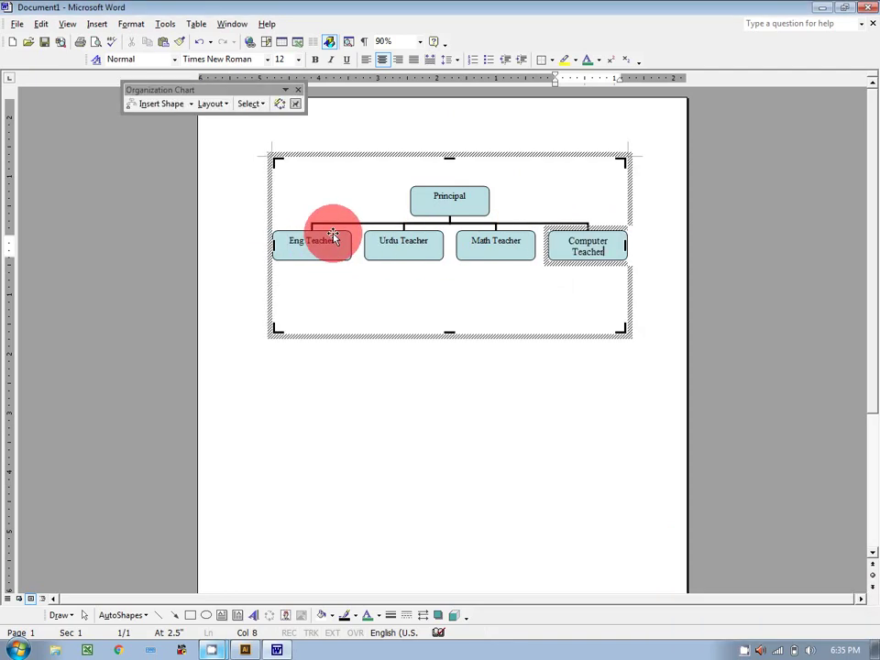
click(321, 232)
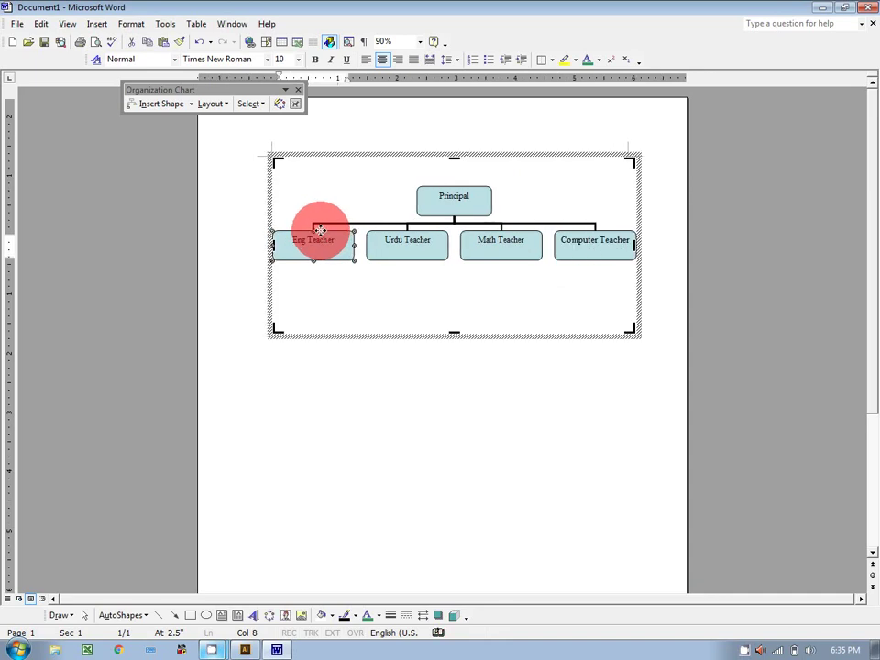
click(321, 240)
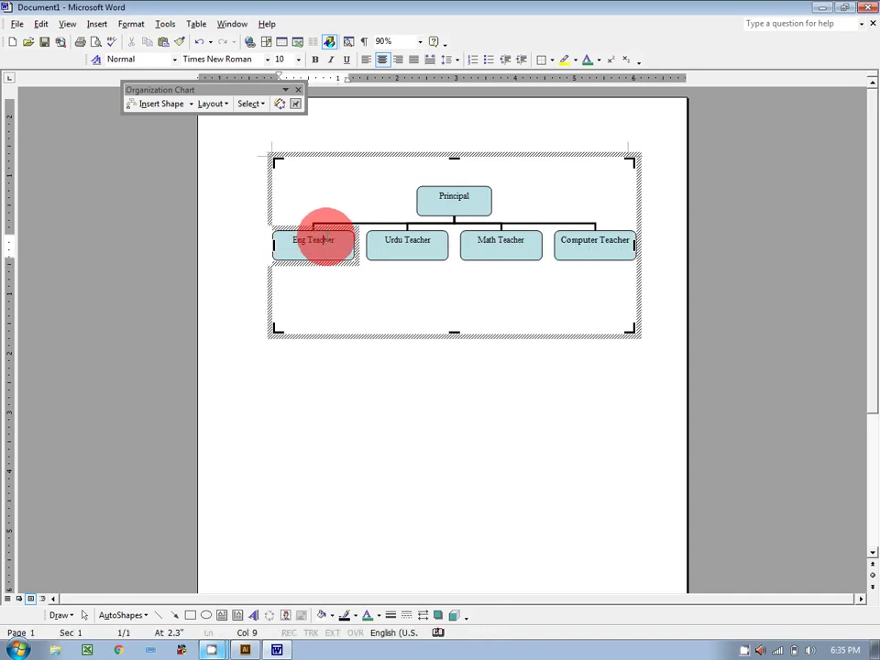
right_click(352, 235)
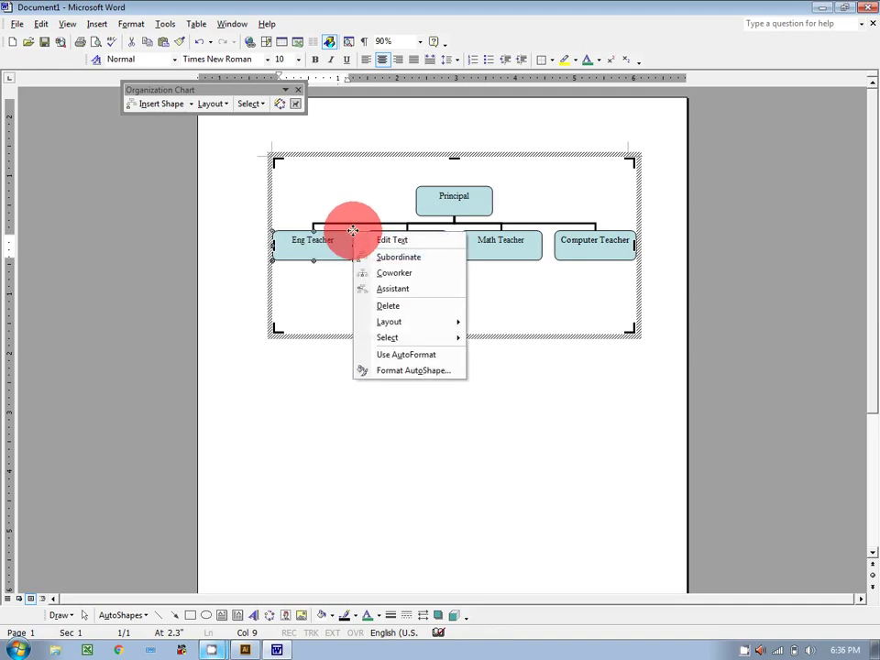
click(326, 246)
click(334, 234)
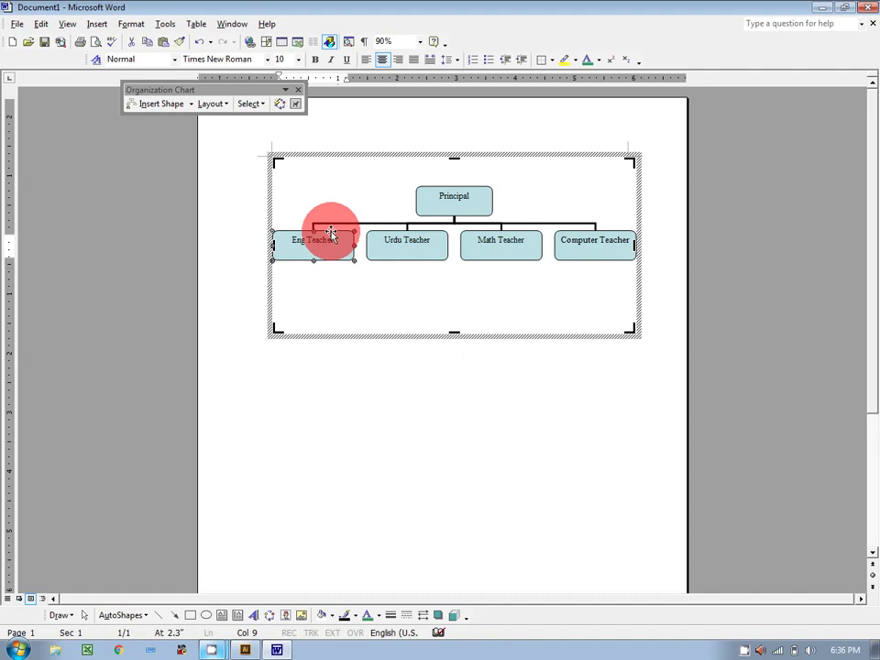
right_click(331, 233)
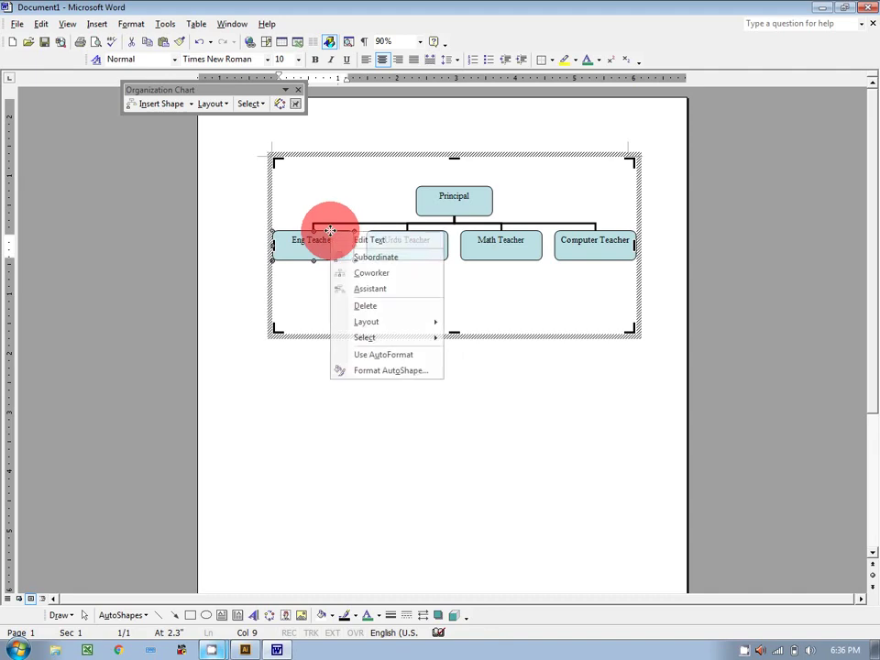
click(370, 274)
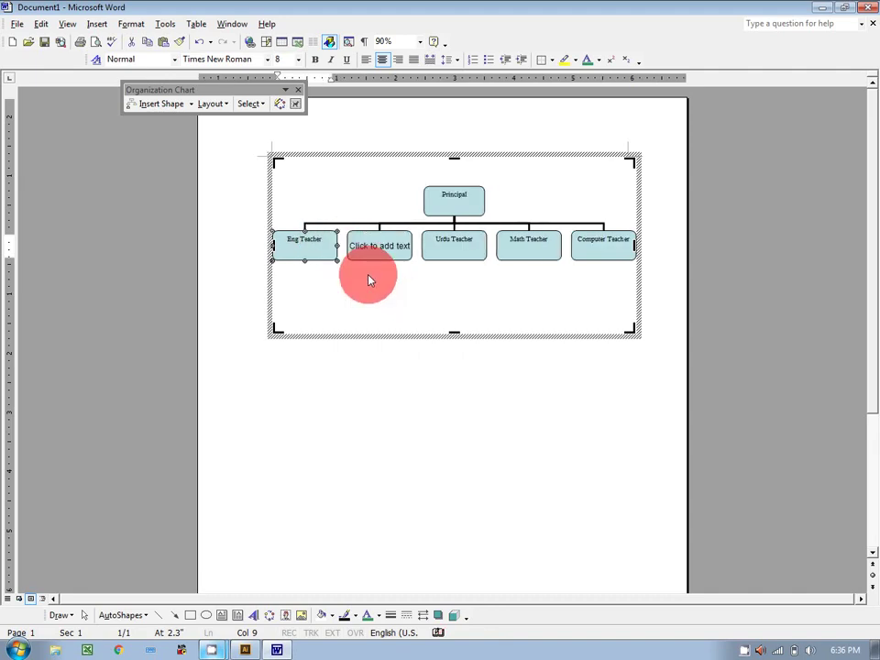
Step: Add two subordinate boxes beneath the "Eng Teacher" box
right_click(311, 261)
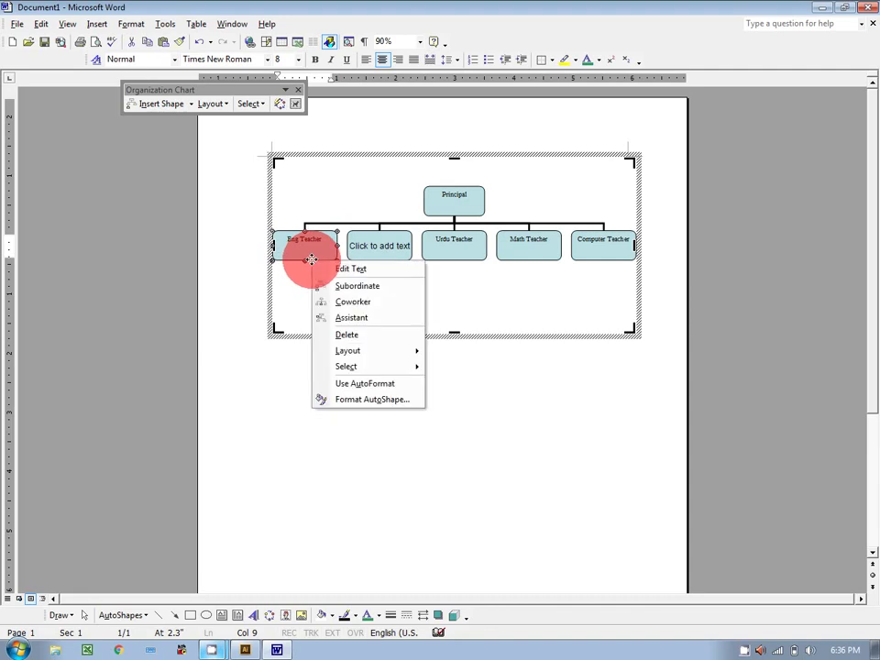
click(349, 287)
right_click(321, 259)
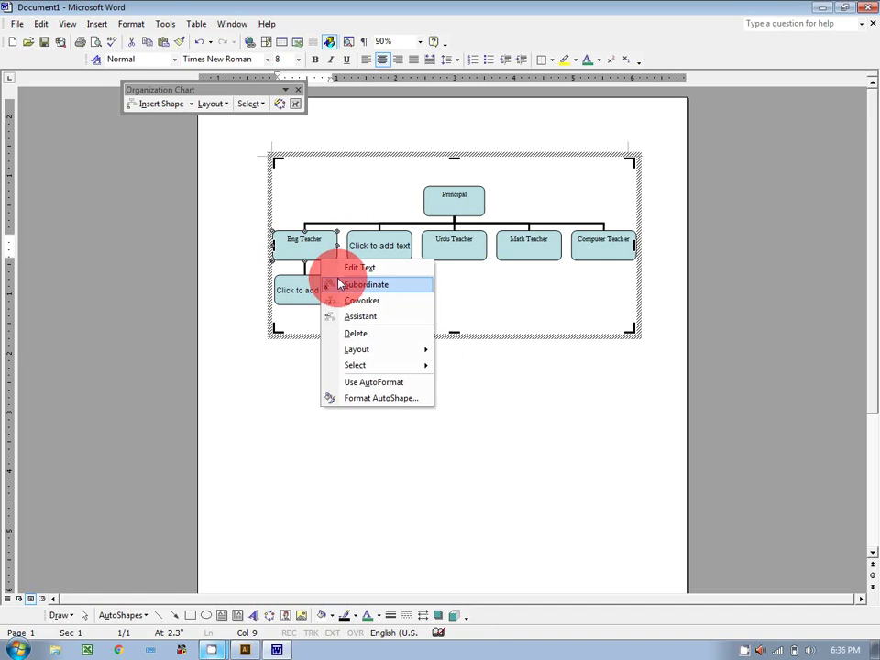
click(339, 285)
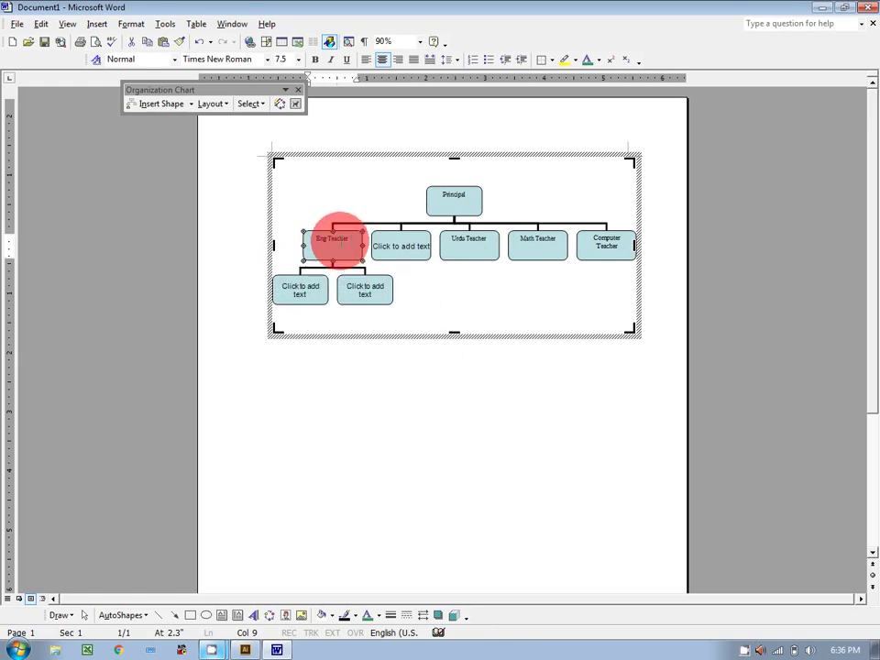
Step: Try font size 12 on the "Eng Teacher" label, and settle on size 10
drag(314, 243, 354, 242)
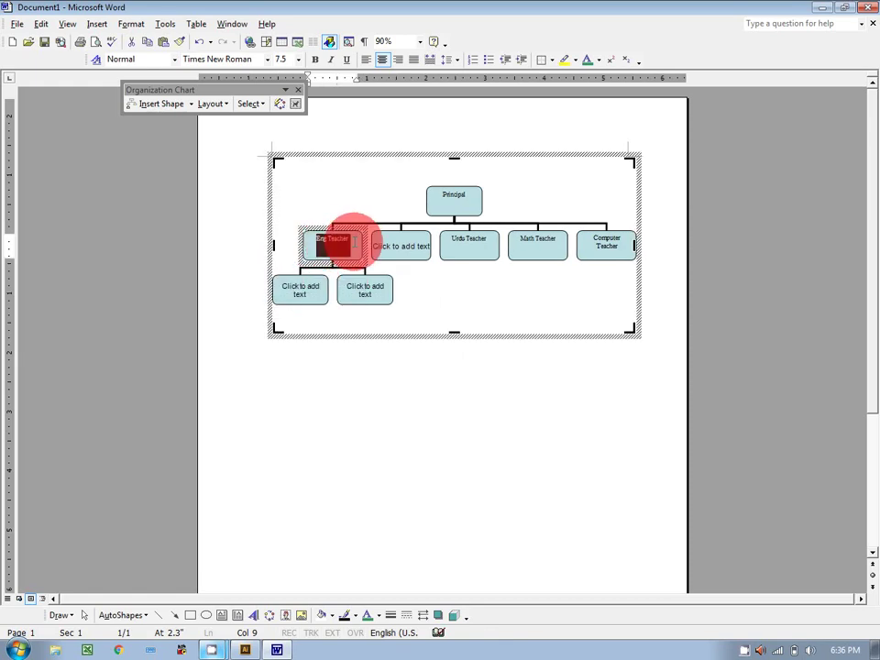
click(298, 58)
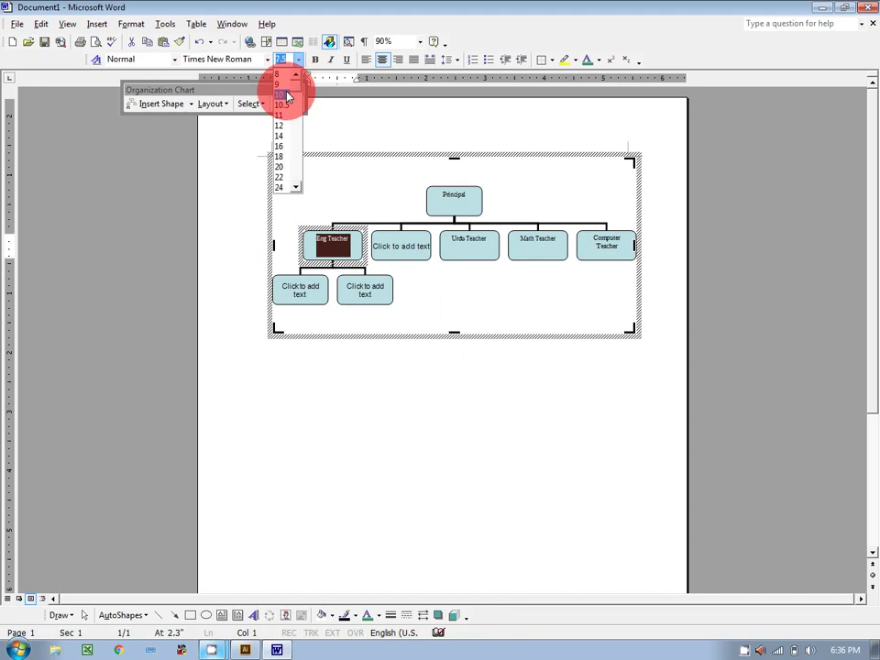
click(280, 125)
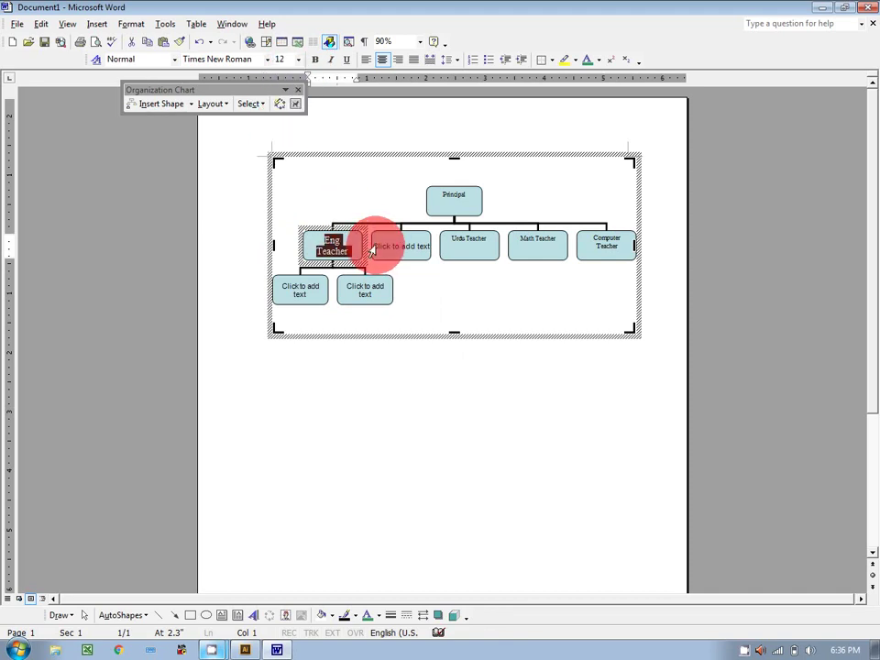
click(299, 60)
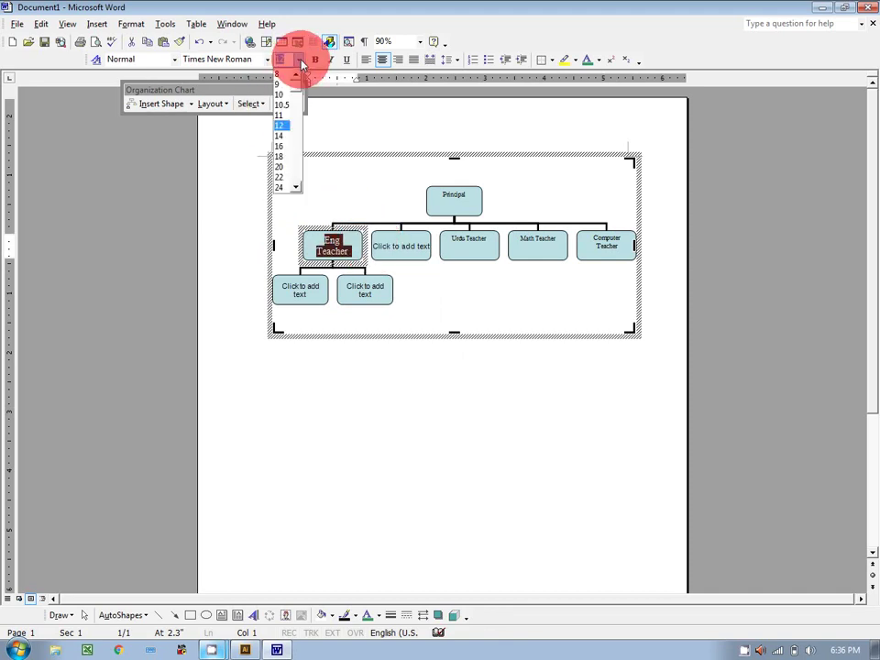
click(280, 94)
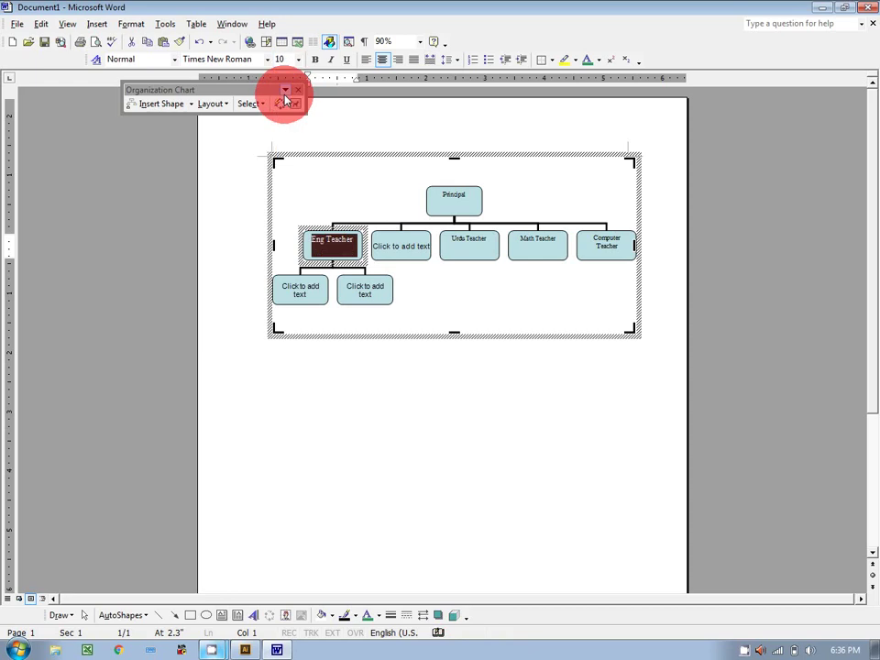
Step: Label the empty coworker box "Phy Teacher", correcting the capitalisation of "Teacher", and set its font size to 10
click(392, 244)
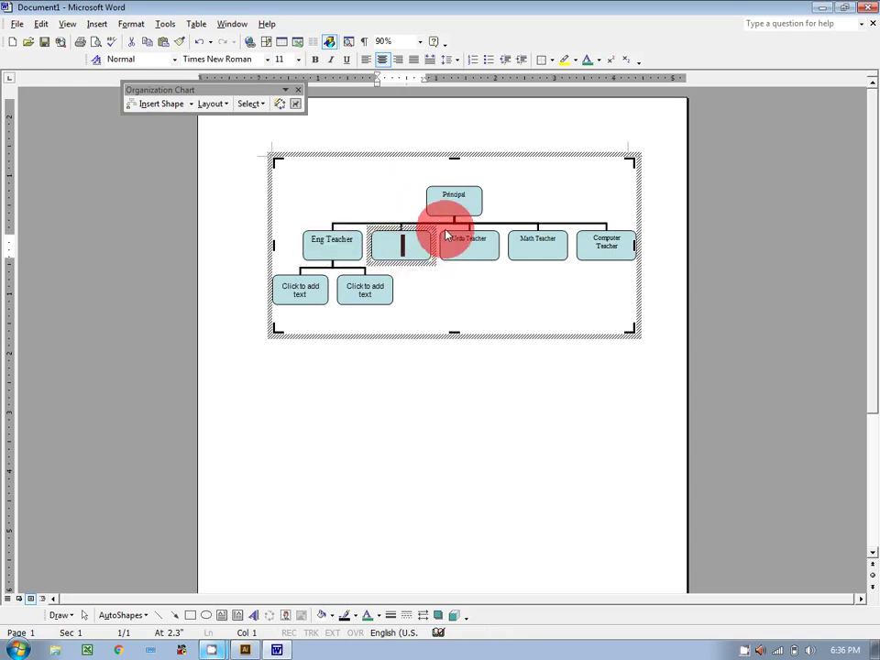
text(FPhy te)
key(BackSpace)
key(BackSpace)
text(TEacher)
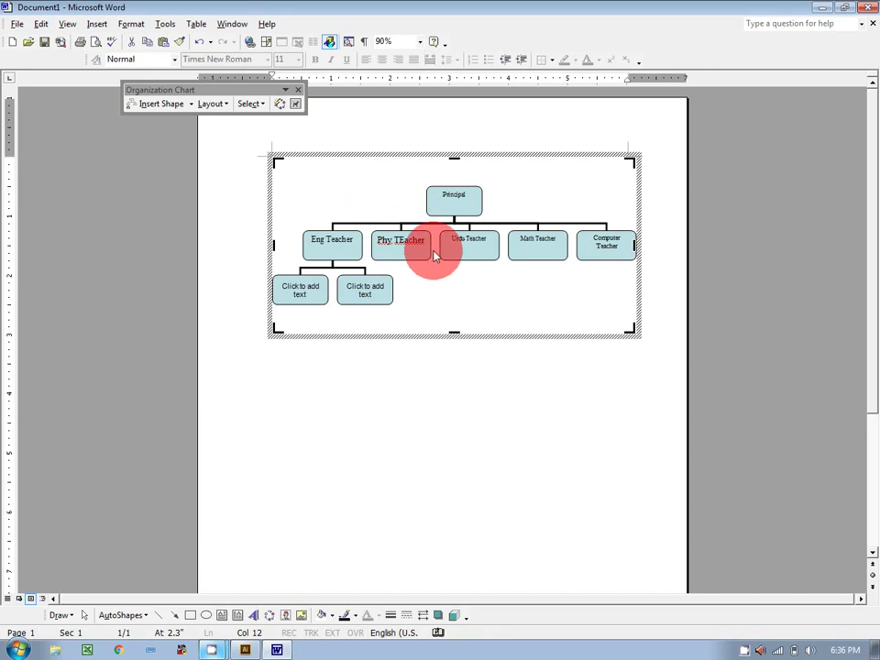
click(407, 237)
right_click(412, 239)
click(448, 266)
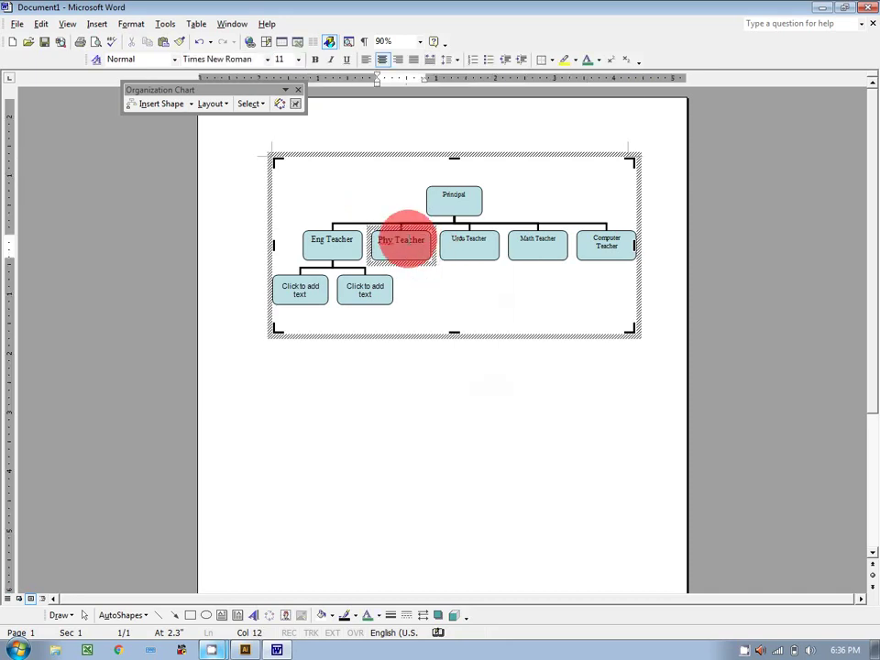
click(298, 59)
click(286, 95)
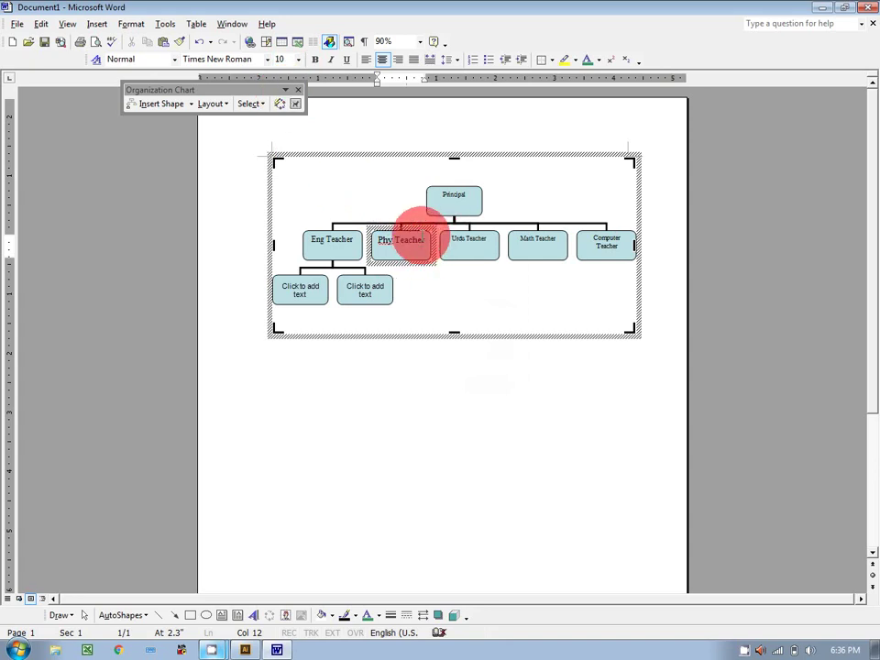
Step: Select all five teacher boxes in the organization chart together
click(417, 237)
click(316, 59)
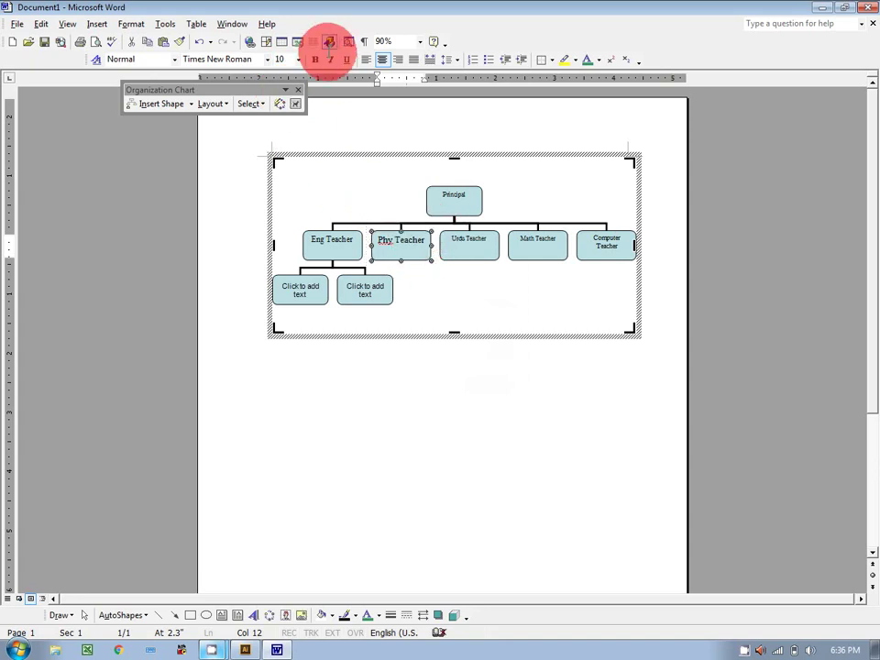
shift+click(451, 237)
shift+click(520, 237)
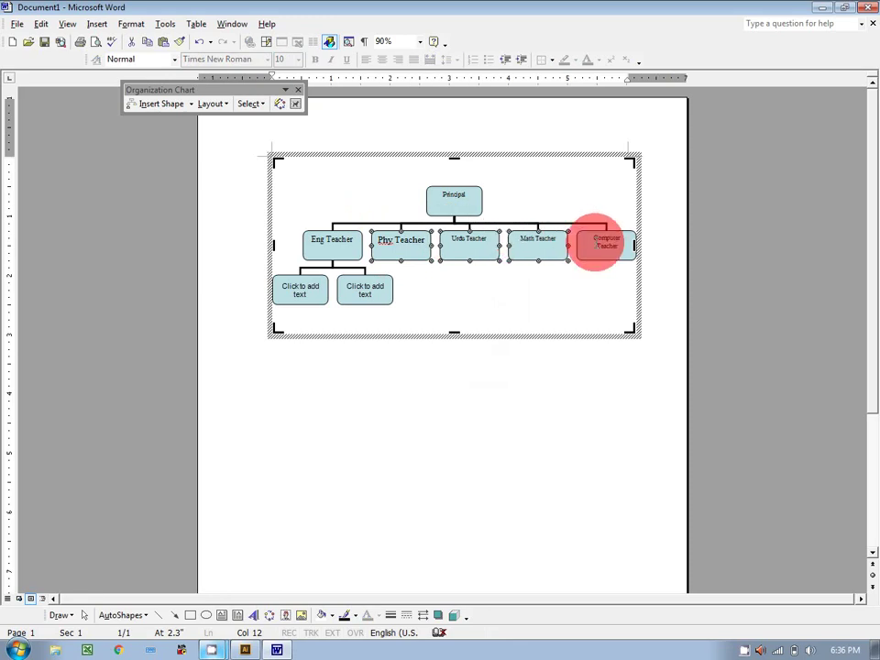
shift+click(591, 237)
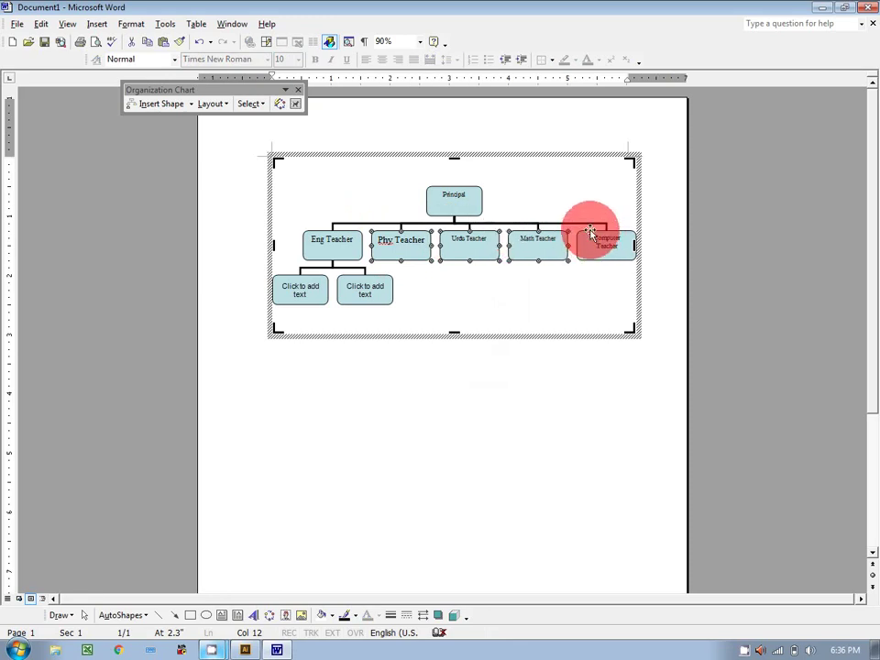
shift+click(317, 237)
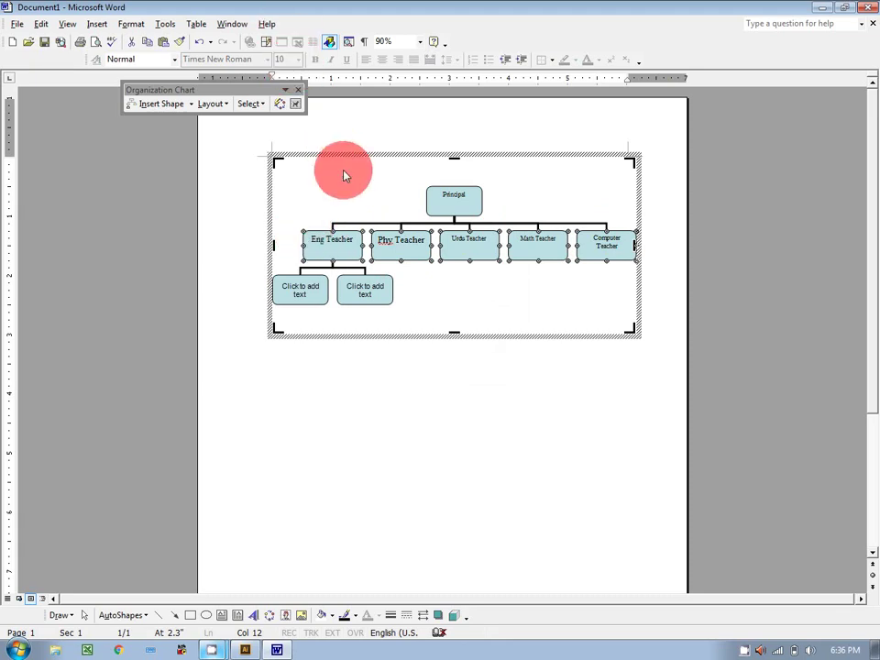
Step: Set the font size of the "Phy Teacher" label to 10
click(395, 236)
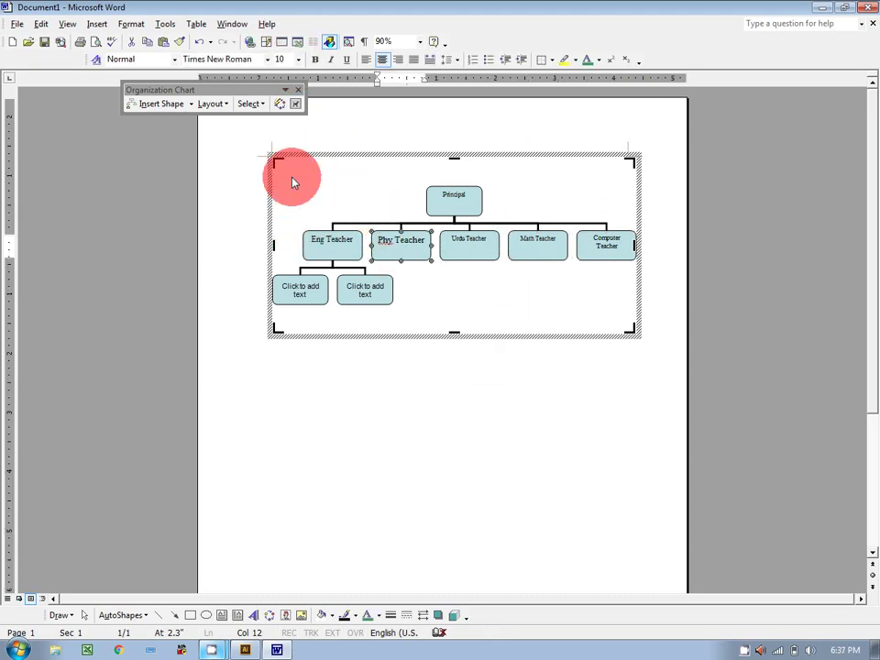
click(298, 59)
click(287, 95)
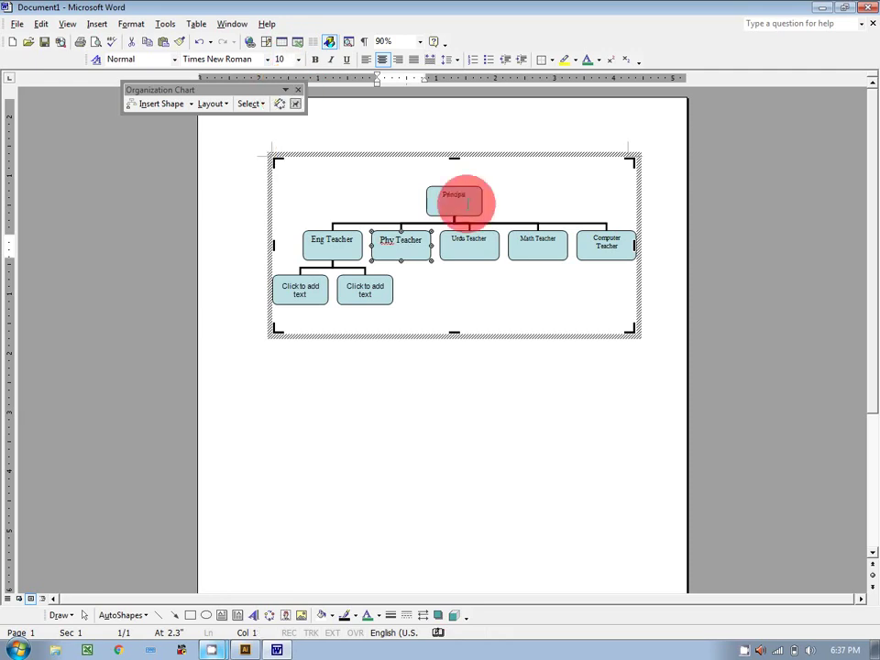
click(483, 235)
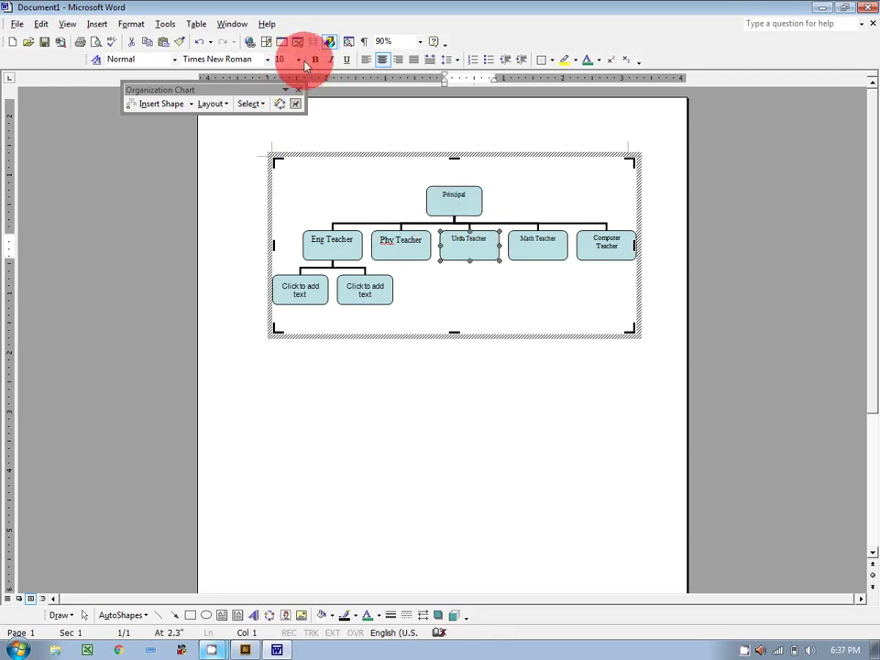
click(551, 236)
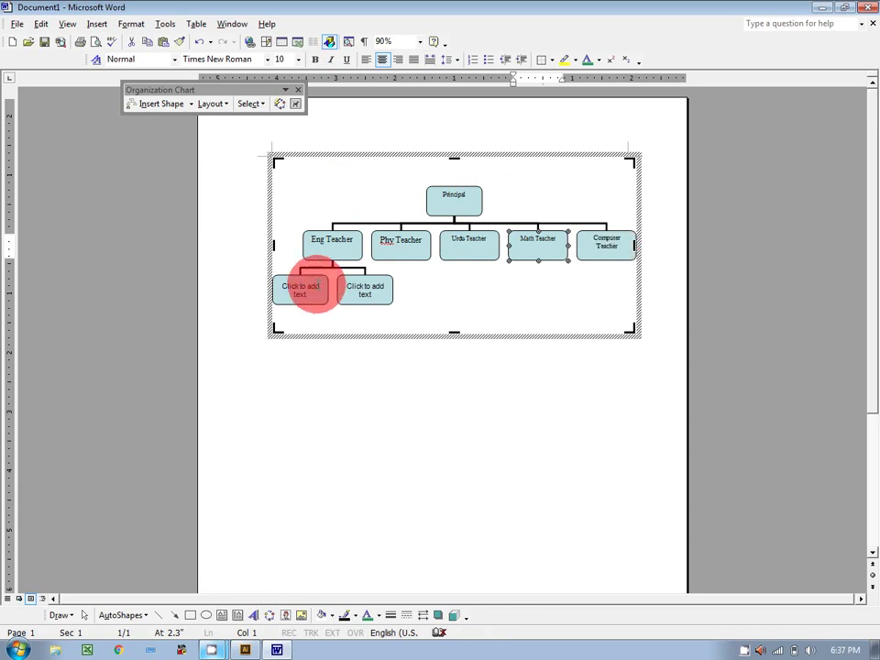
Step: Label the two subordinate boxes beneath "Eng Teacher" as "S1" and "S2", one label per box
click(312, 285)
text(S1)
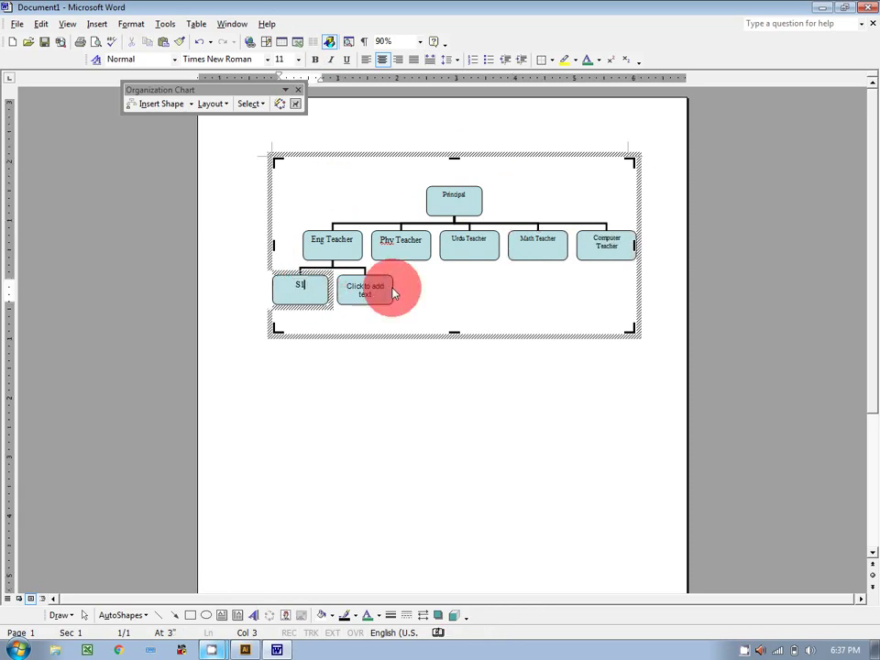
text(S2)
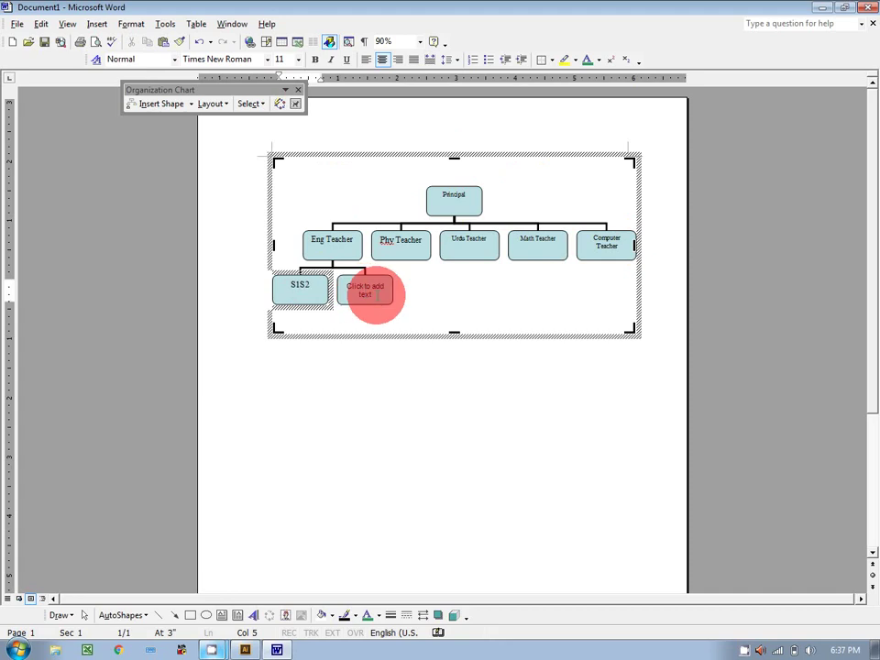
key(BackSpace)
key(BackSpace)
key(BackSpace)
text(1)
click(366, 287)
text(S2)
click(451, 435)
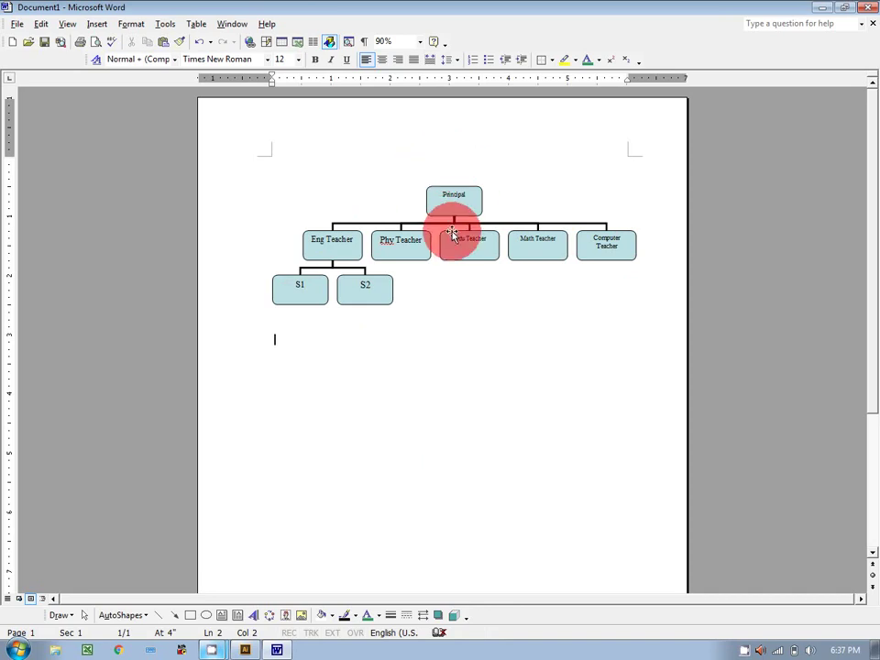
Step: Fill the "Eng Teacher" and "Phy Teacher" boxes with yellow
click(353, 242)
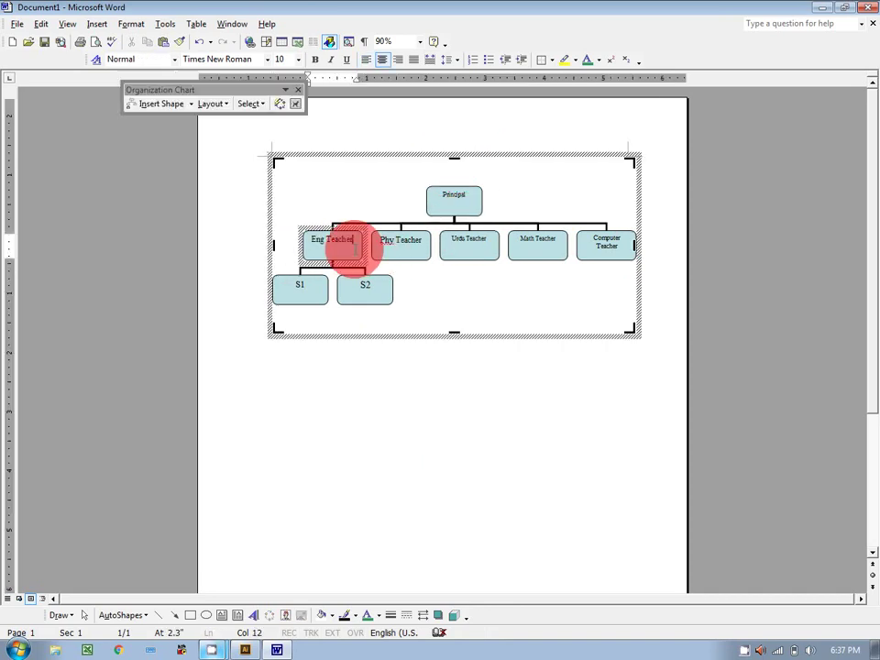
click(331, 615)
click(350, 556)
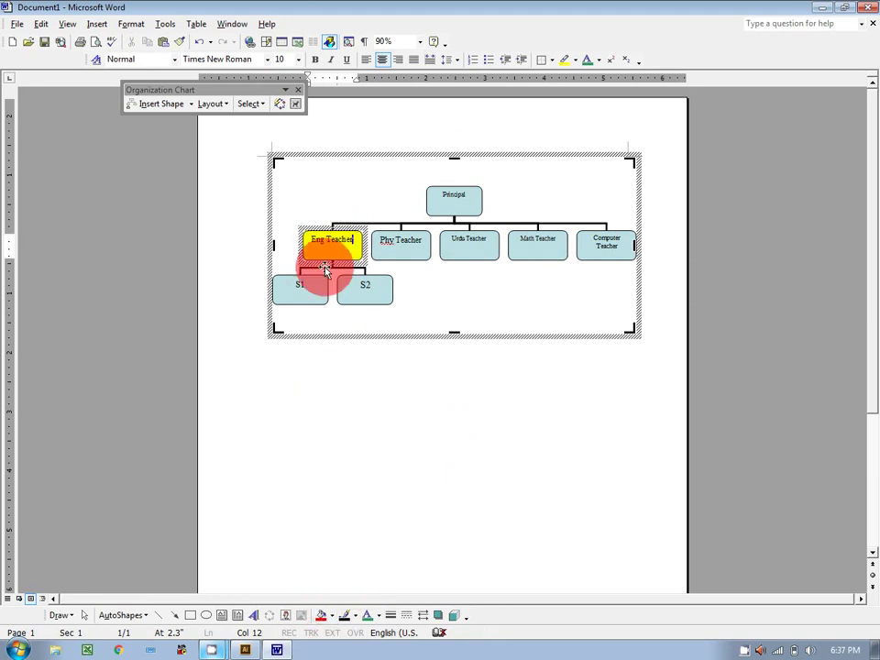
click(387, 242)
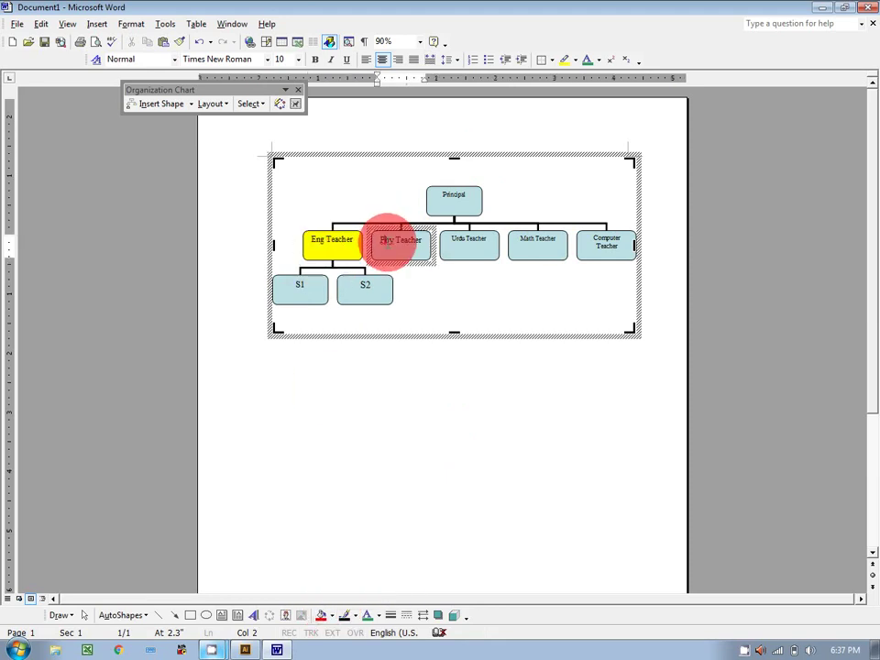
click(332, 614)
click(348, 552)
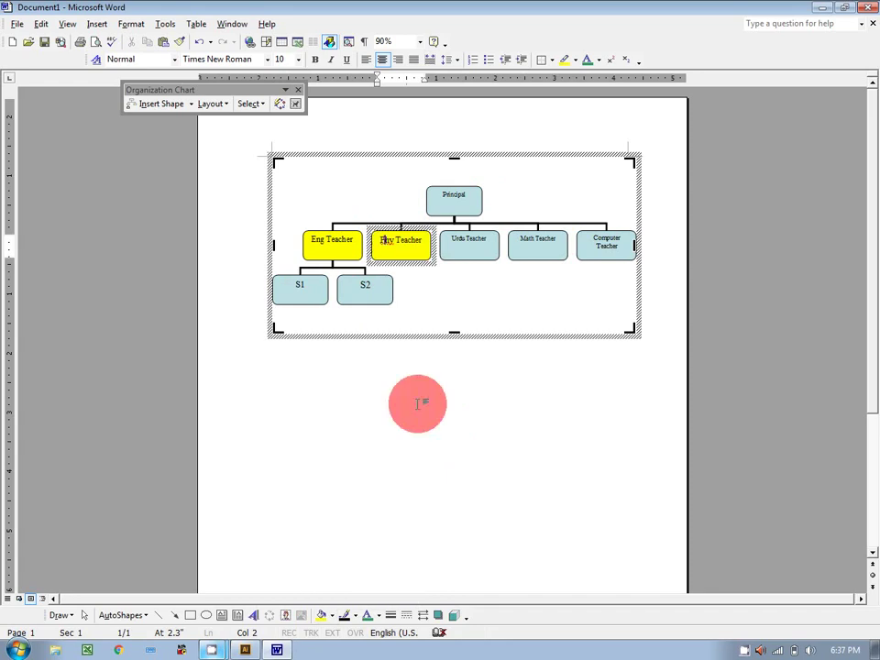
Step: Fill the "Urdu Teacher", "Math Teacher" and "Computer Teacher" boxes with the same yellow
click(474, 245)
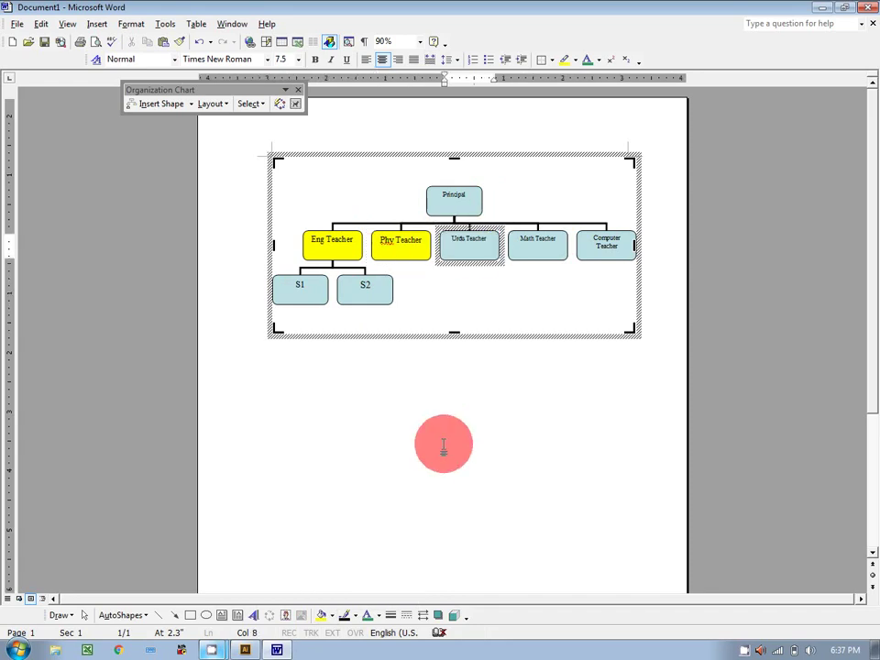
click(323, 616)
click(541, 248)
click(324, 616)
click(603, 237)
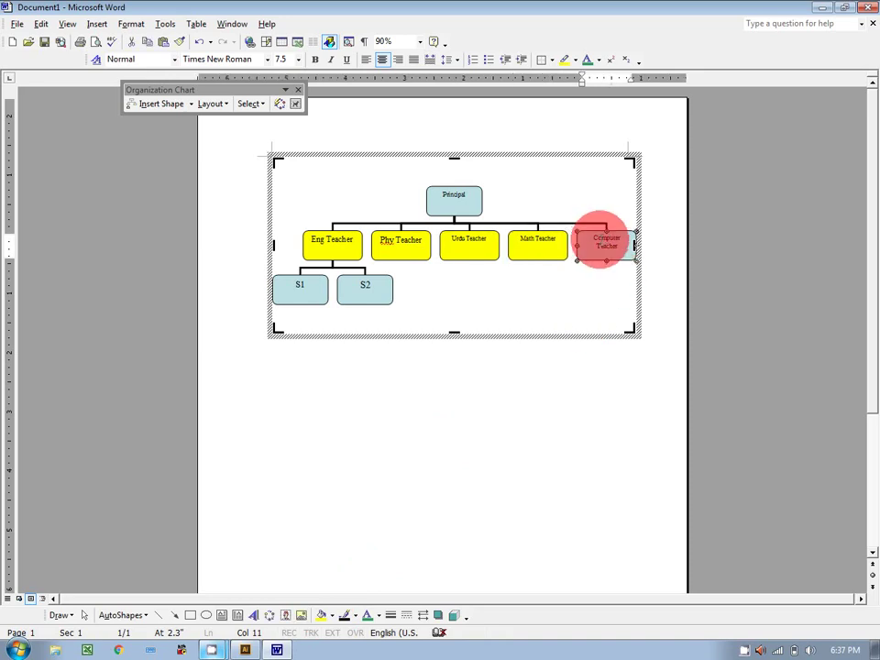
click(321, 616)
Step: Fill the "Principal" box with red
click(453, 192)
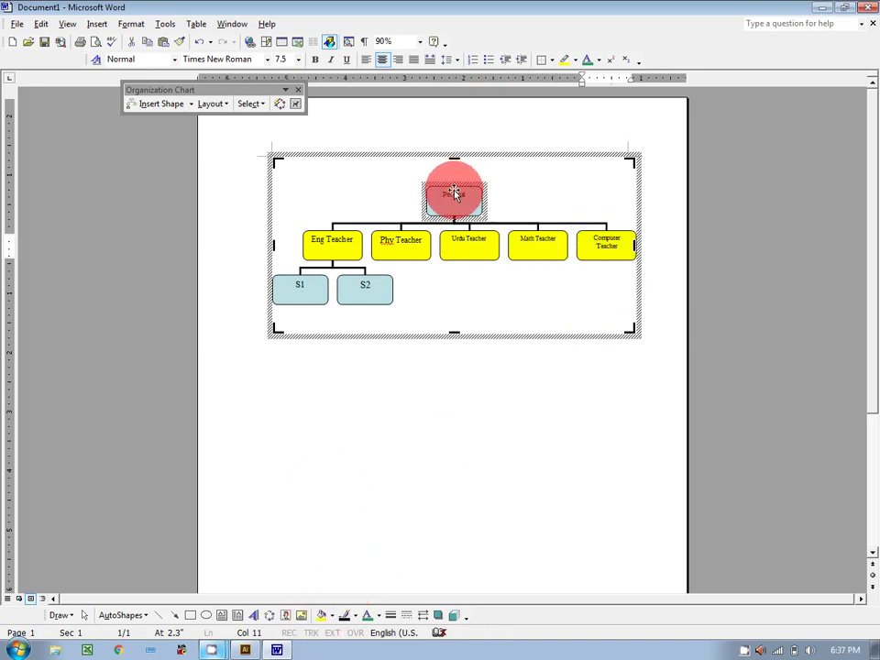
click(333, 621)
click(320, 541)
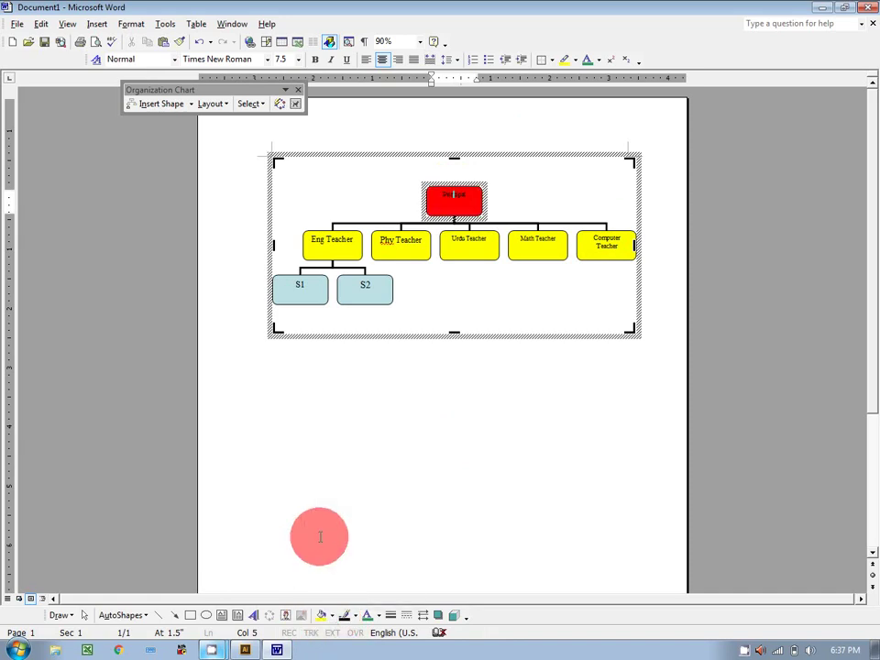
click(301, 288)
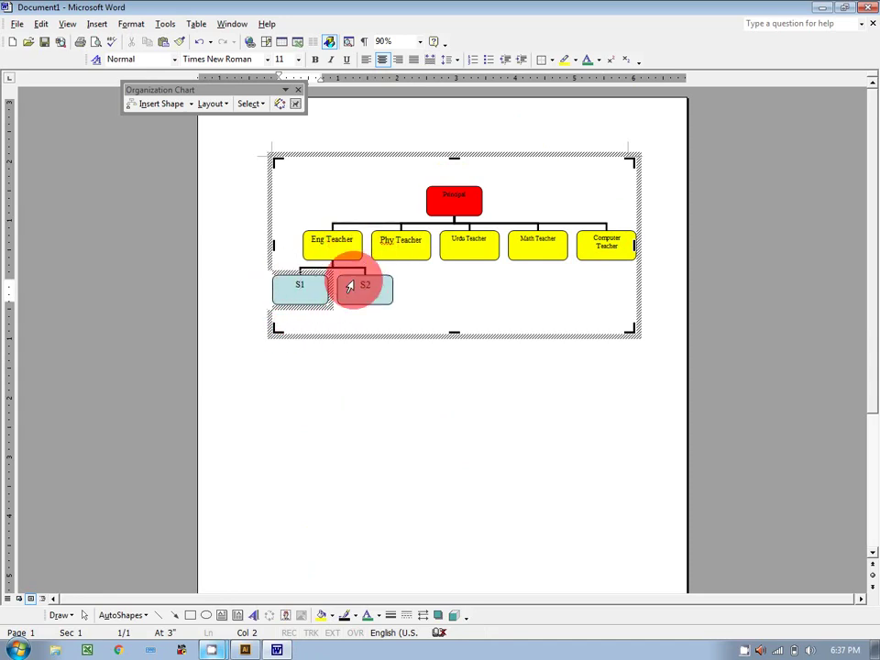
Step: Change the fill of the "Principal" box to yellow and deselect the chart
click(453, 197)
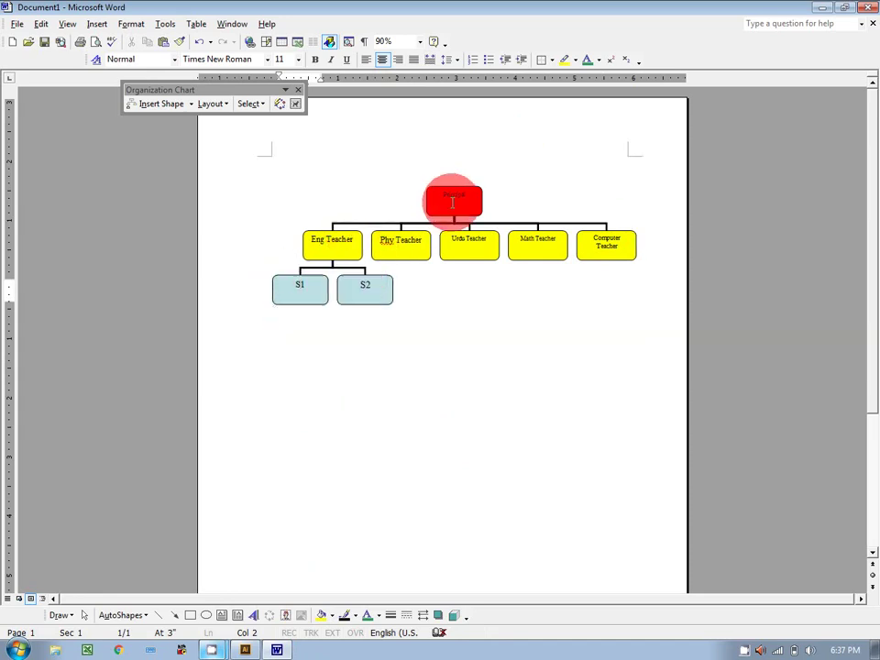
click(334, 617)
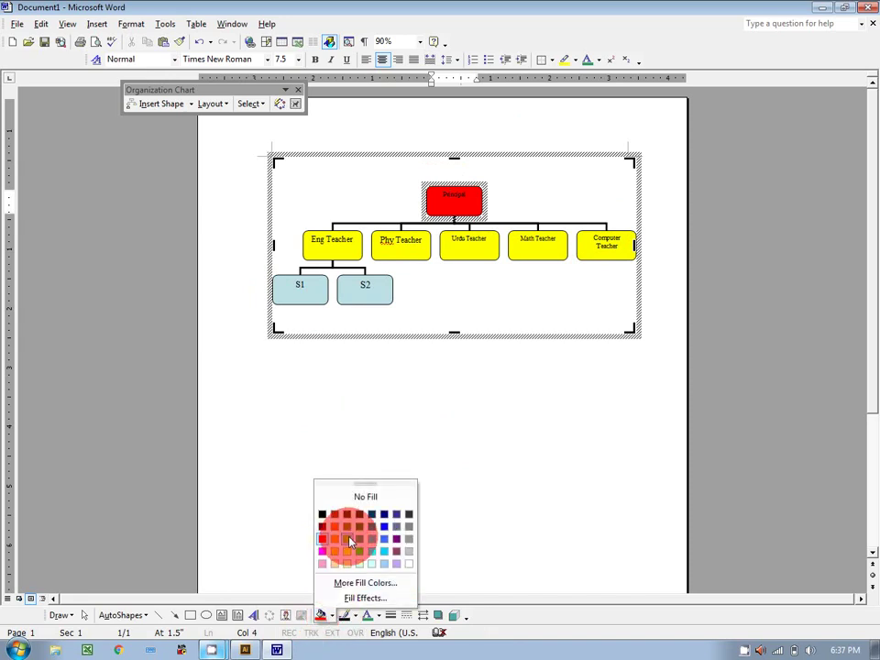
click(349, 550)
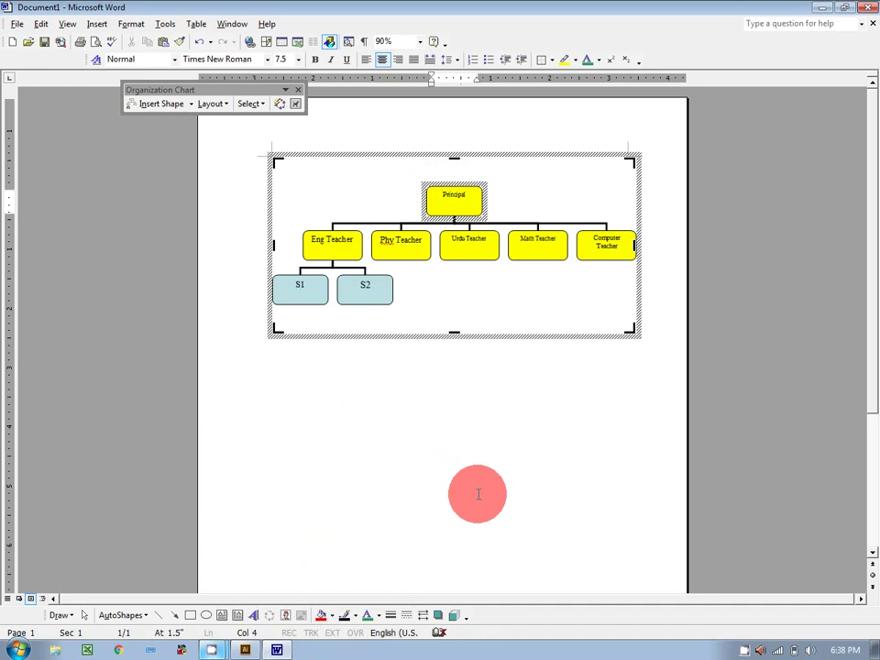
click(517, 417)
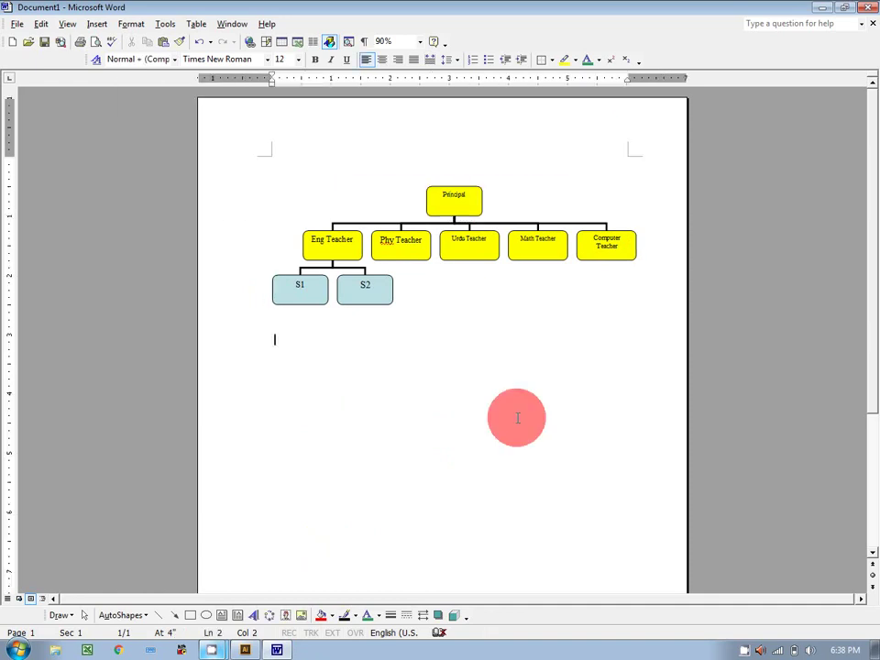
Step: Preview the diagram styles in the Organization Chart Style Gallery and apply the Brackets style to the chart
click(533, 236)
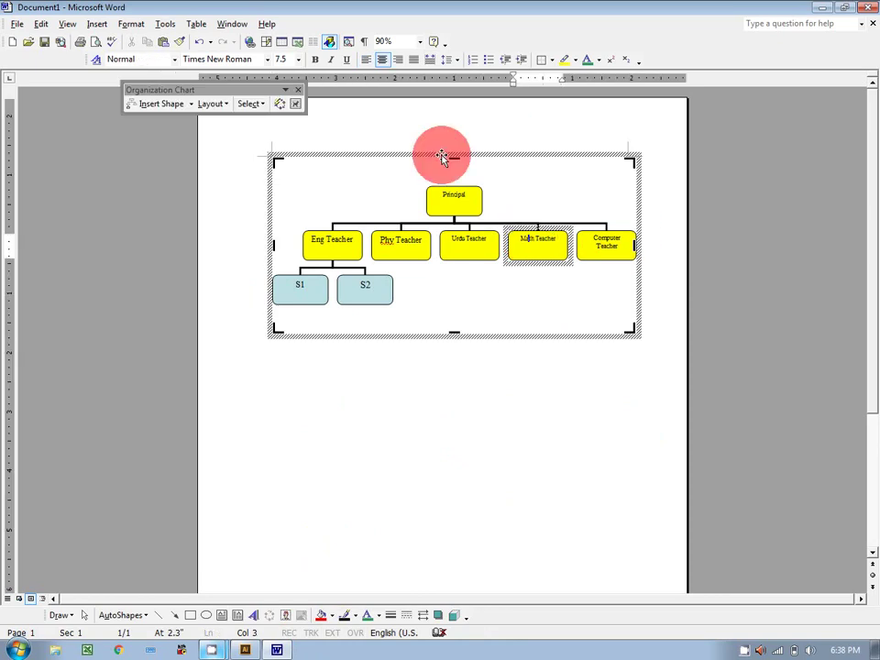
drag(219, 95, 127, 158)
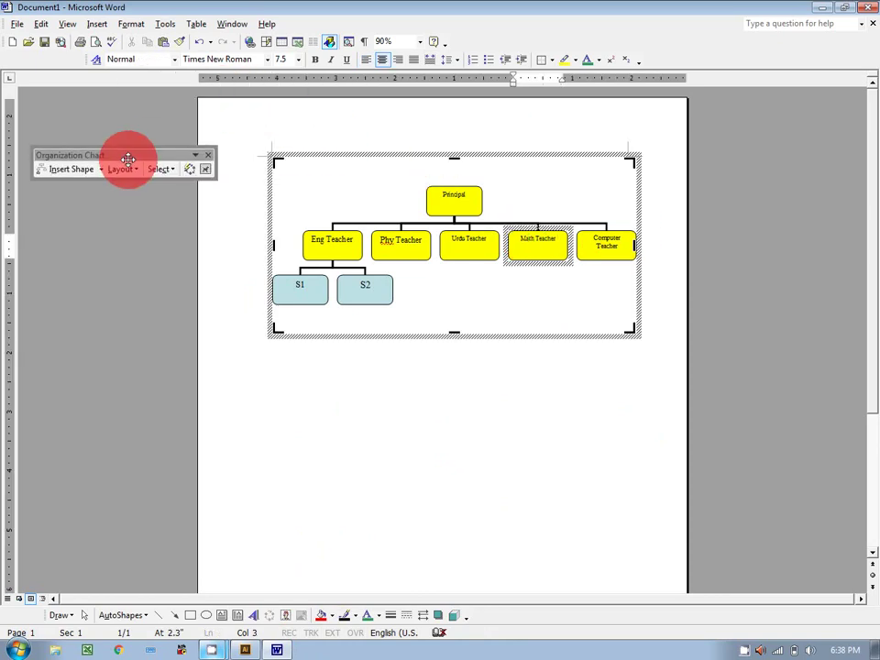
click(188, 170)
click(115, 109)
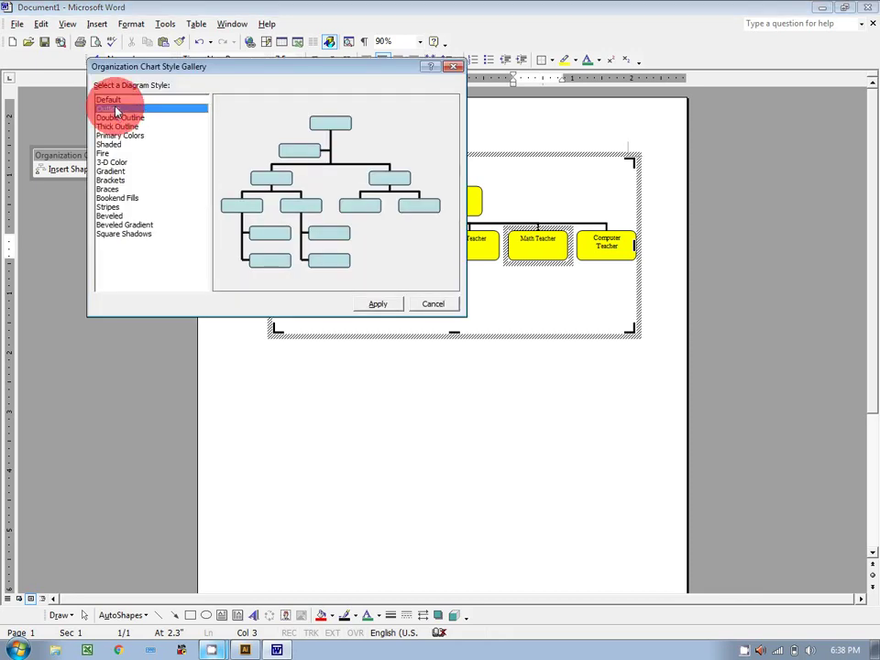
key(Down)
key(Down)
key(Down)
key(Down)
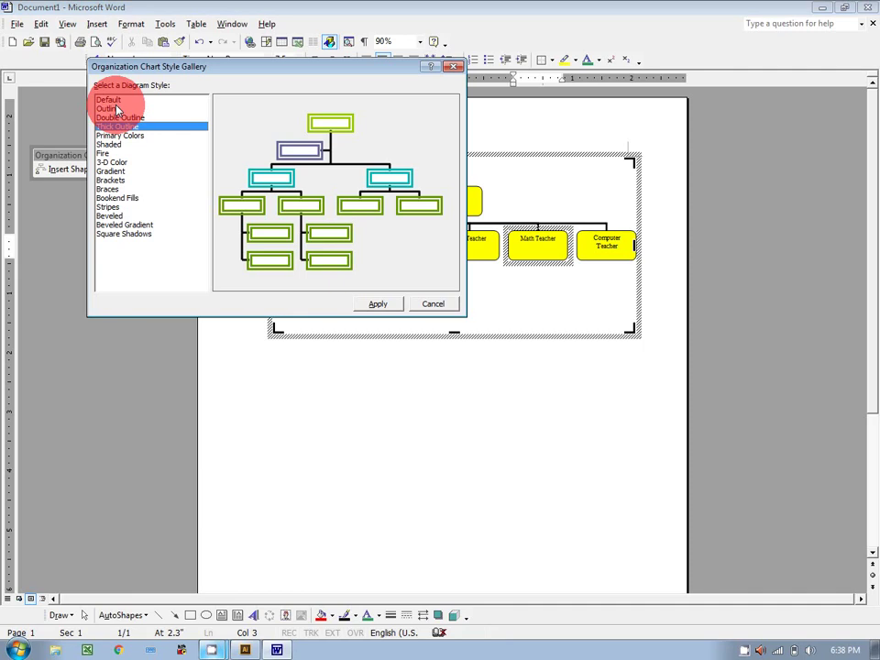
key(Down)
key(Down)
key(Down)
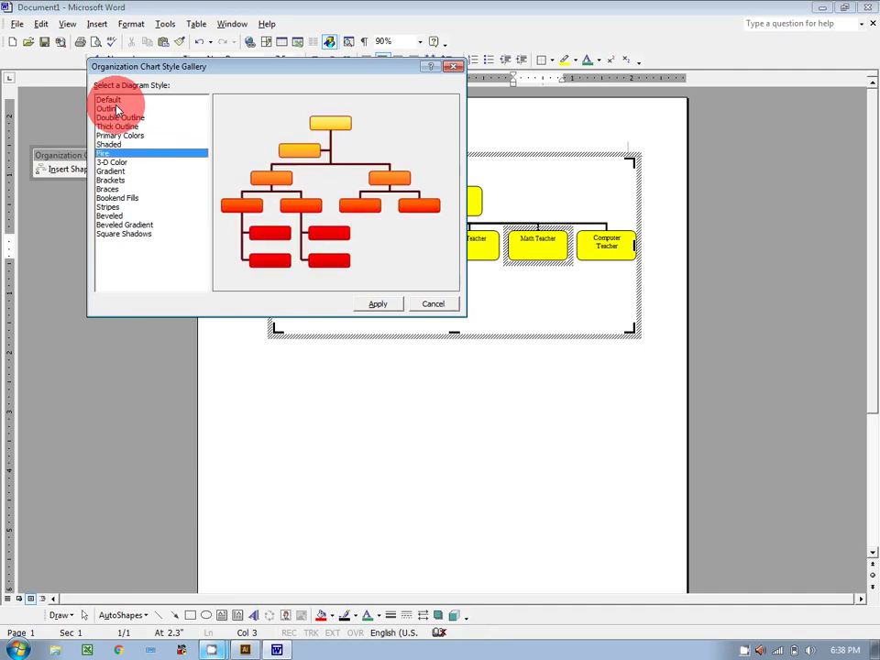
key(Down)
key(Down)
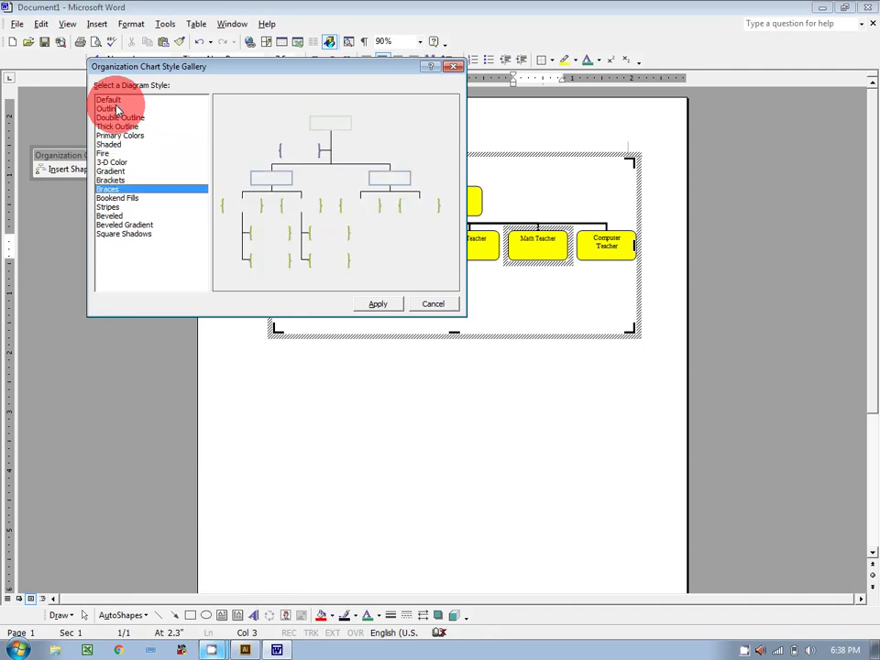
key(Up)
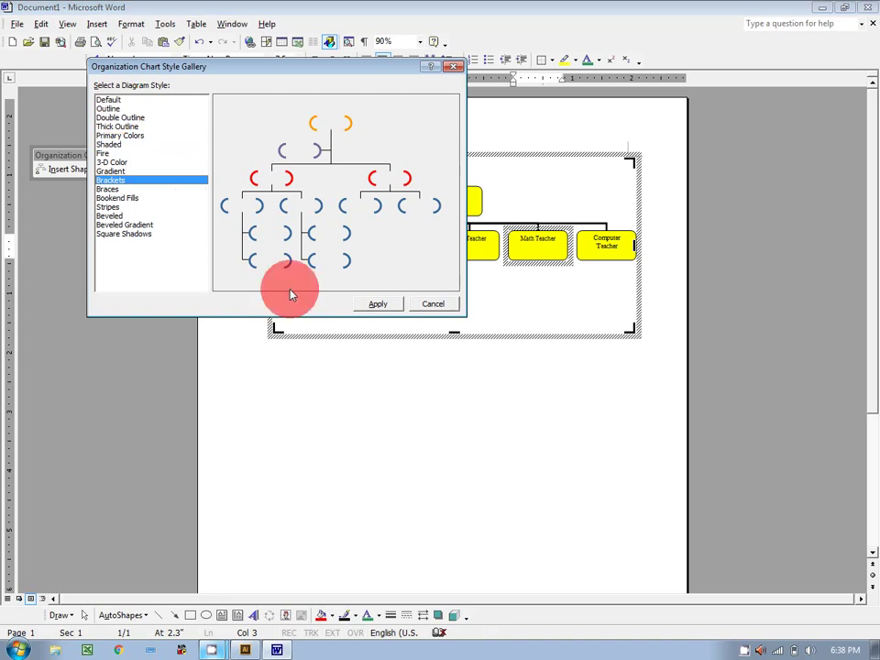
click(374, 303)
click(430, 424)
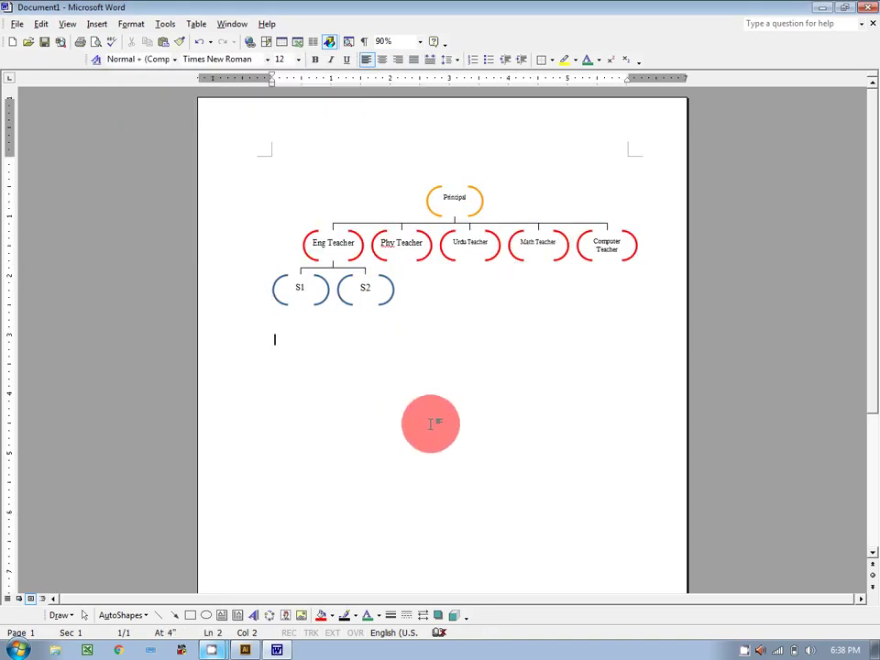
Step: Apply the Primary Colors diagram style to the organization chart and deselect it
click(468, 197)
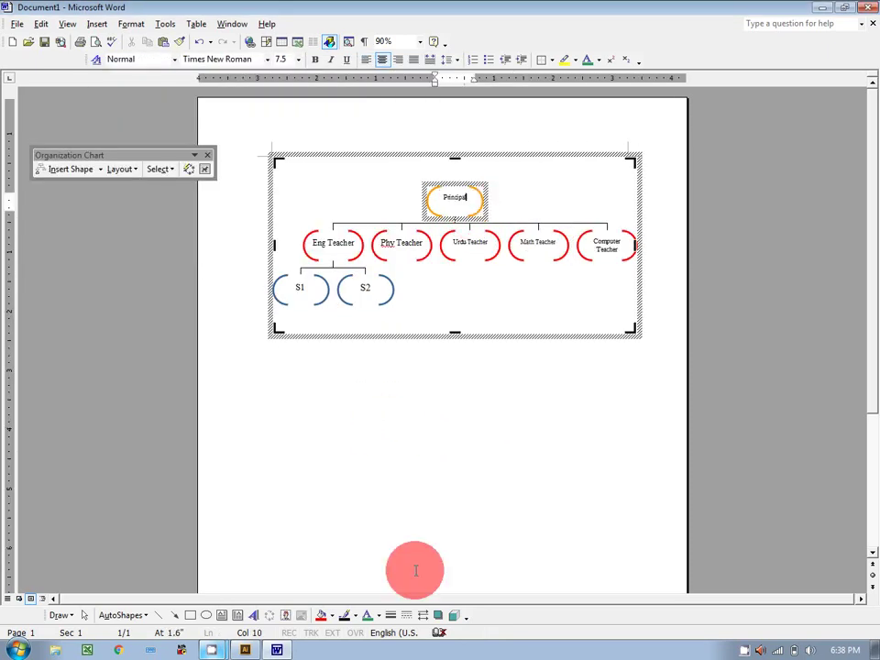
click(332, 615)
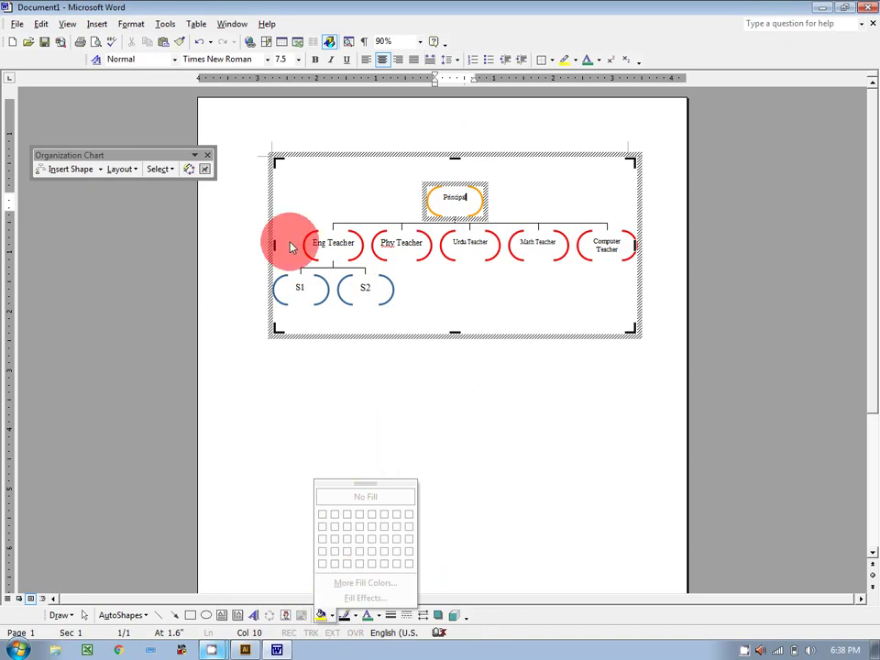
click(190, 170)
click(127, 135)
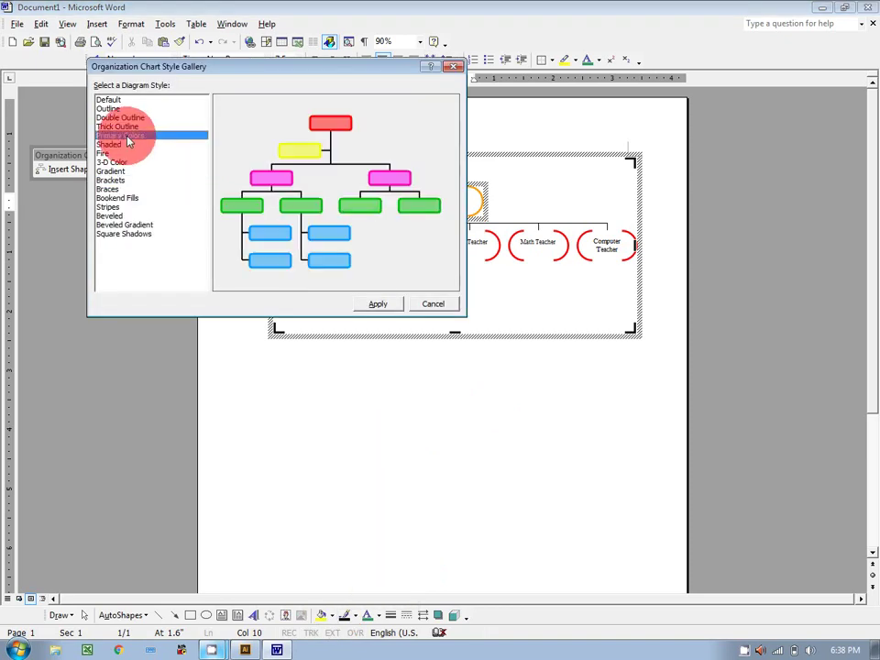
click(378, 303)
click(437, 432)
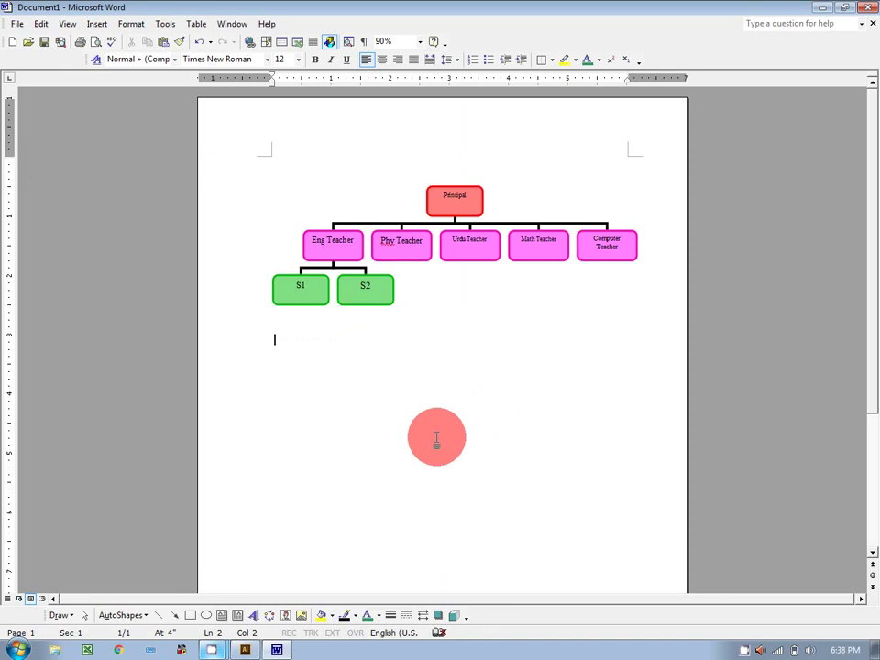
Step: Check the fill colours for the "Principal" box and apply the Default diagram style to the organization chart
click(450, 197)
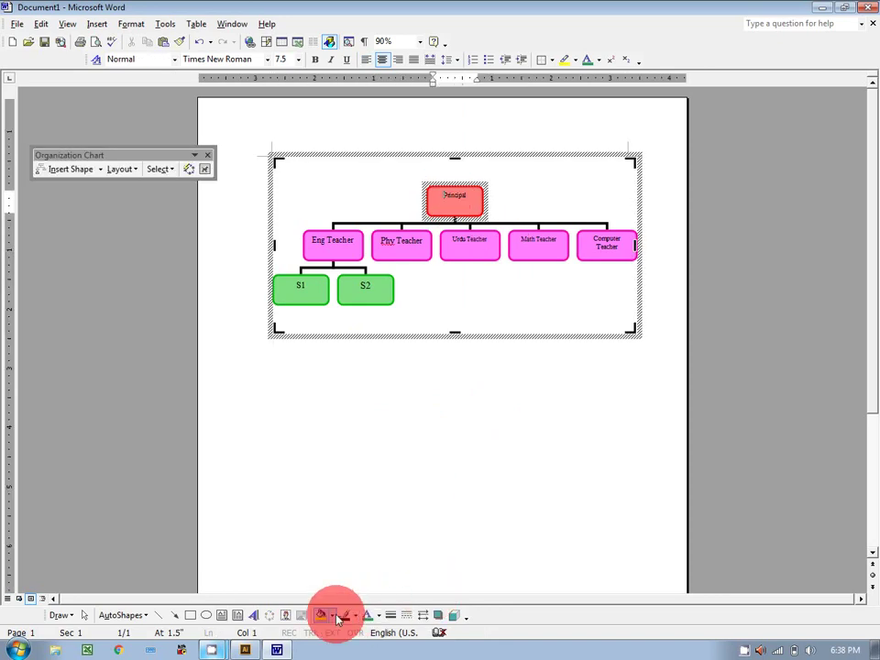
click(333, 616)
click(502, 452)
click(476, 244)
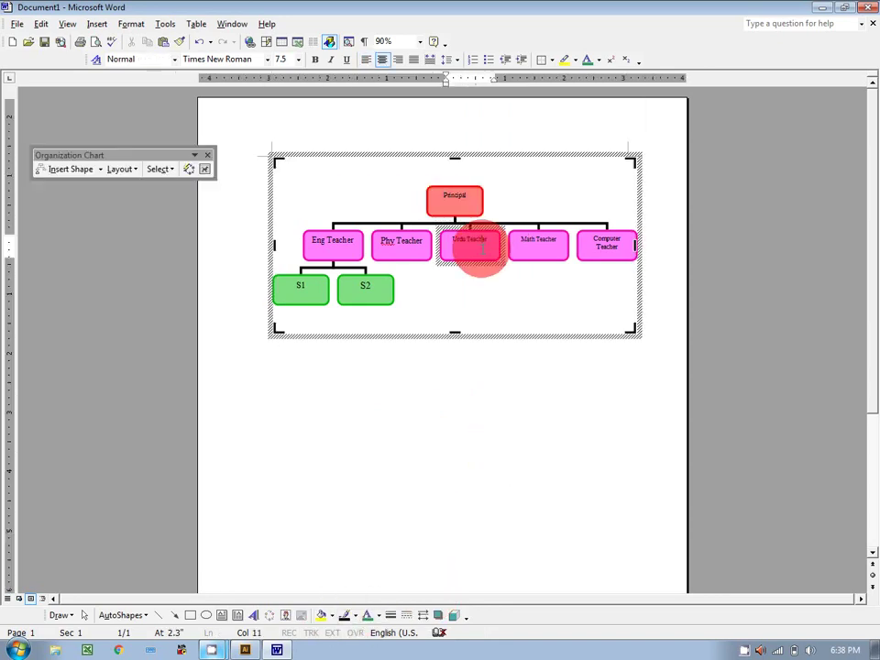
click(195, 166)
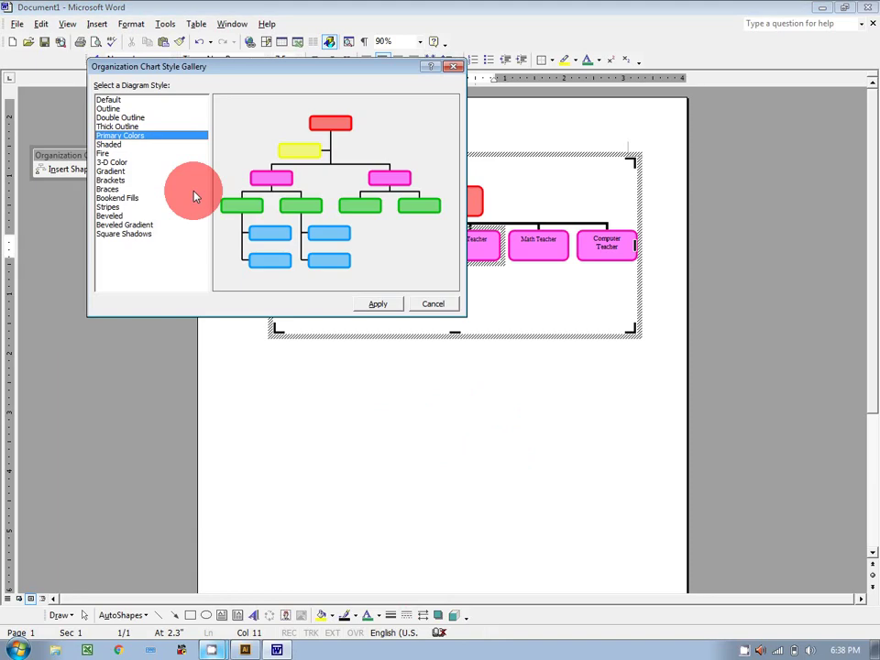
click(110, 100)
click(376, 306)
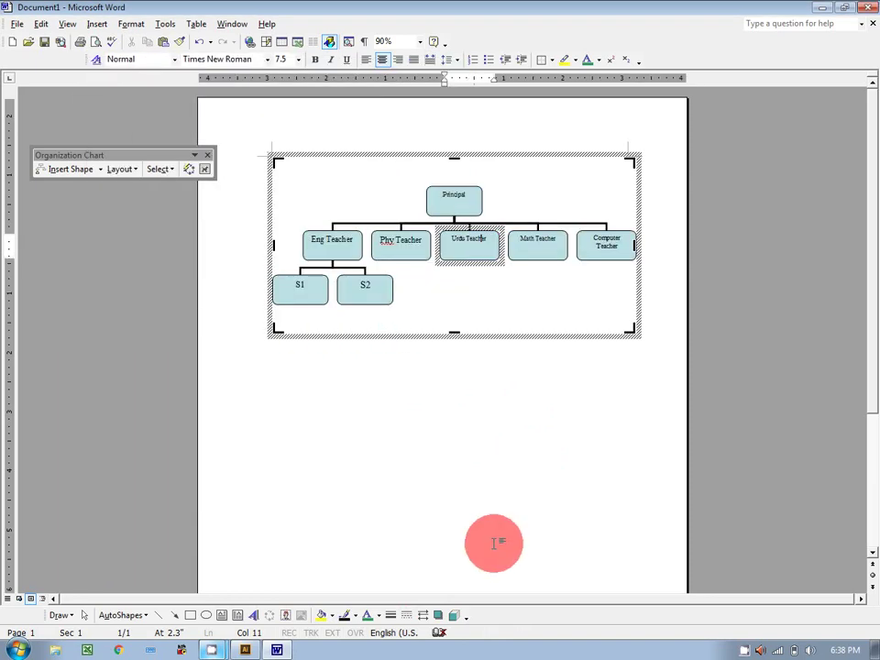
Step: Preview the Beveled Gradient and Beveled diagram styles, apply Stripes to the organization chart and deselect it
click(189, 168)
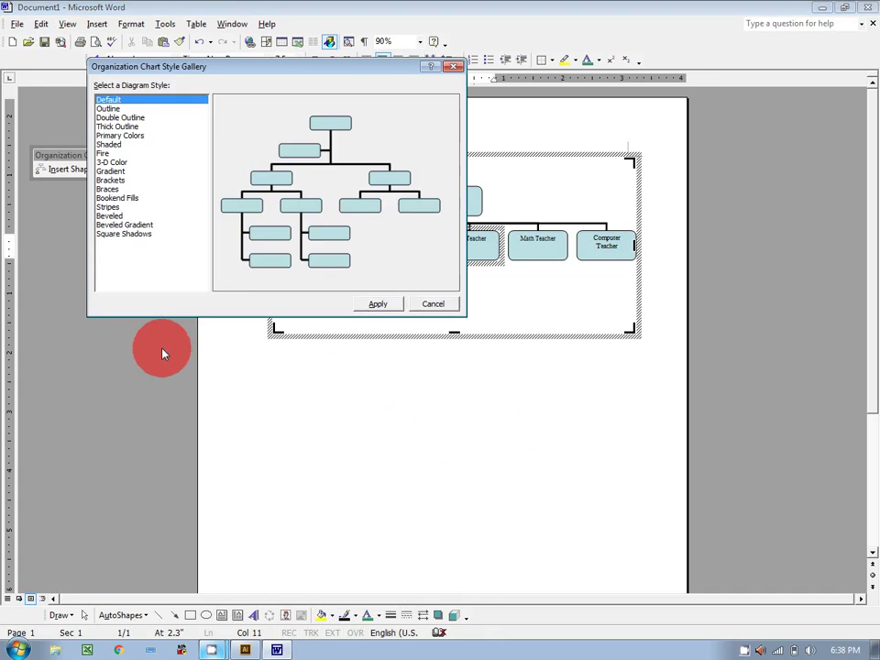
click(119, 225)
click(111, 216)
click(111, 208)
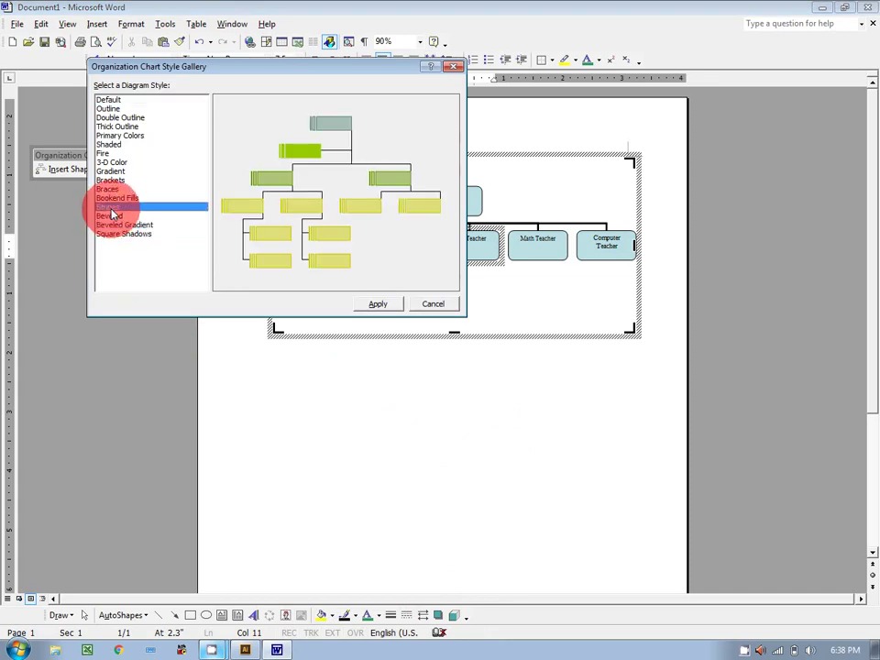
click(385, 304)
click(435, 450)
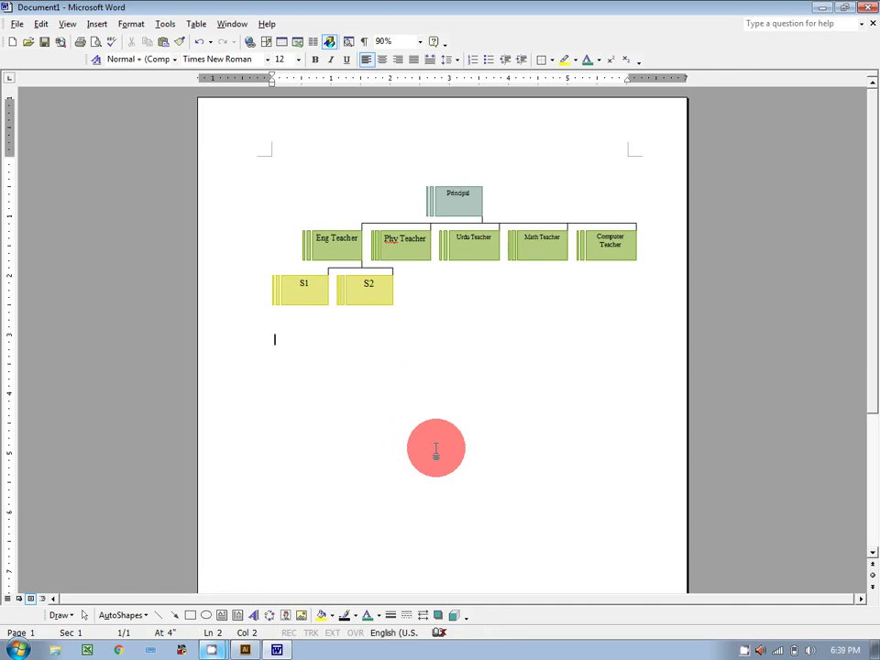
Step: Delete the whole organization chart from the page
click(516, 249)
click(536, 377)
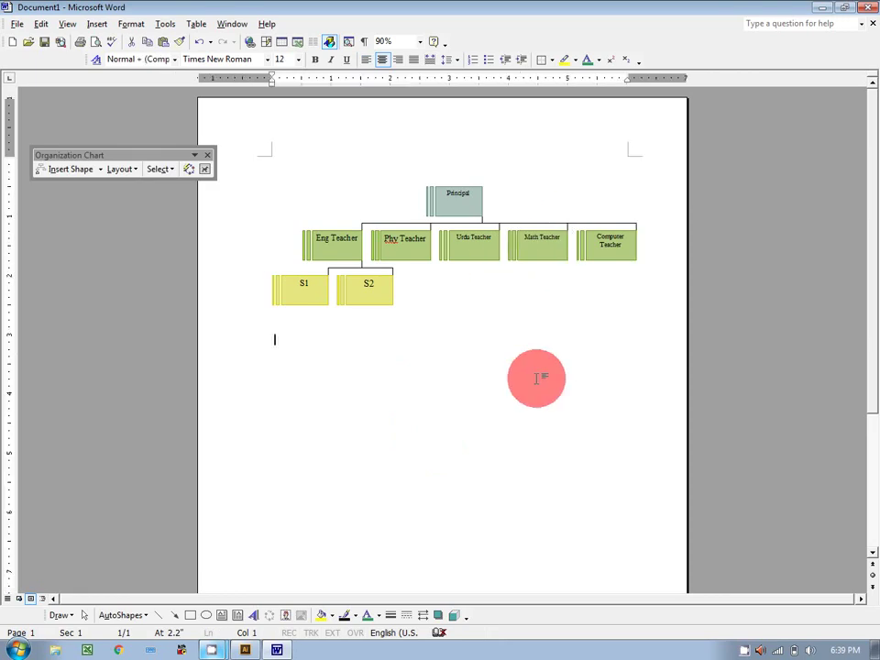
click(491, 220)
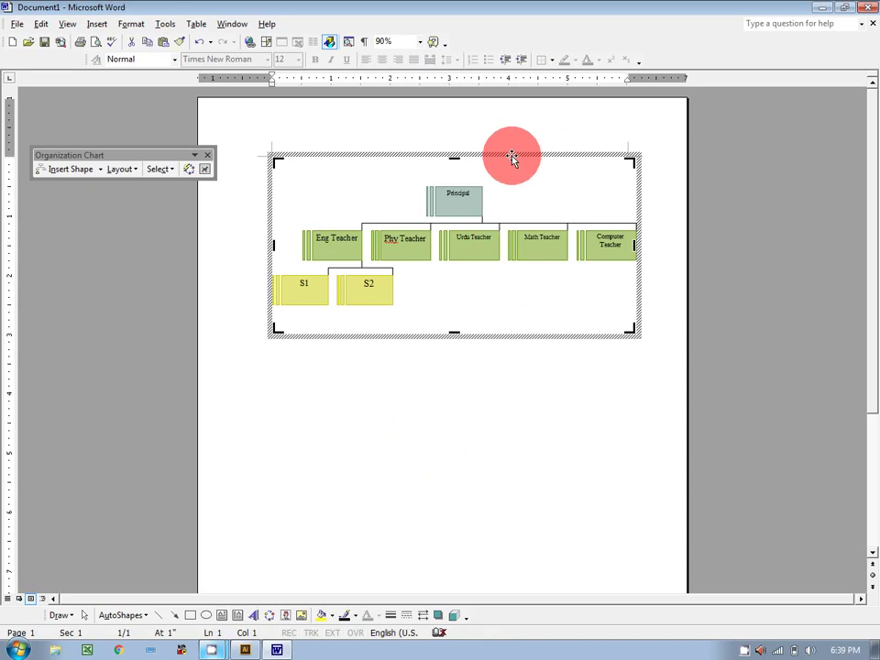
key(Delete)
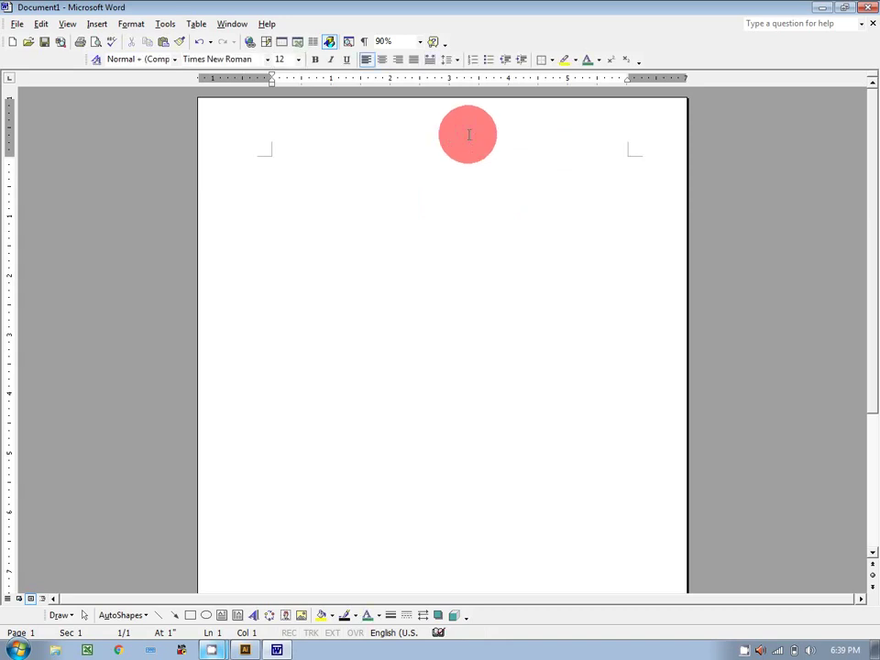
click(97, 24)
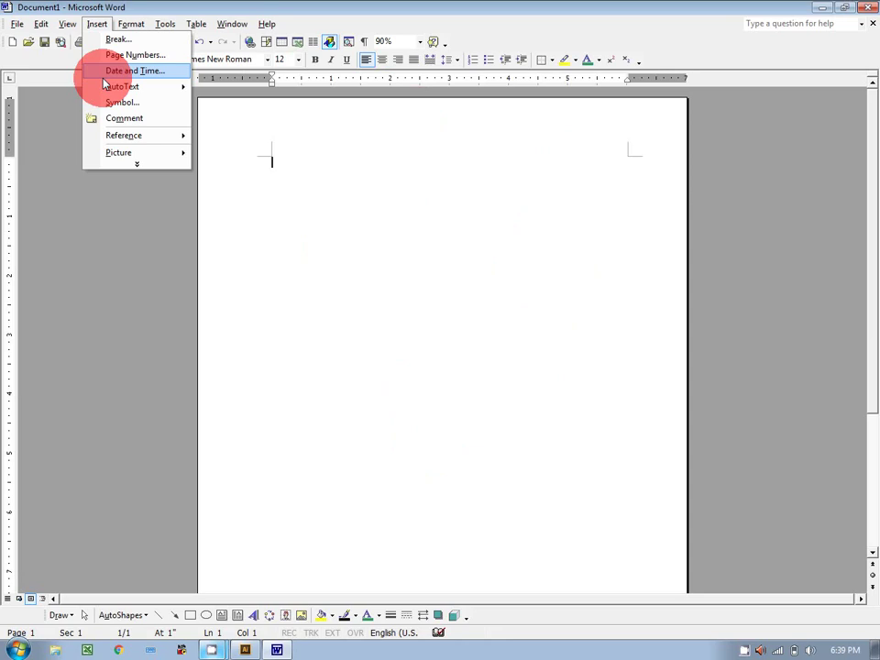
click(127, 166)
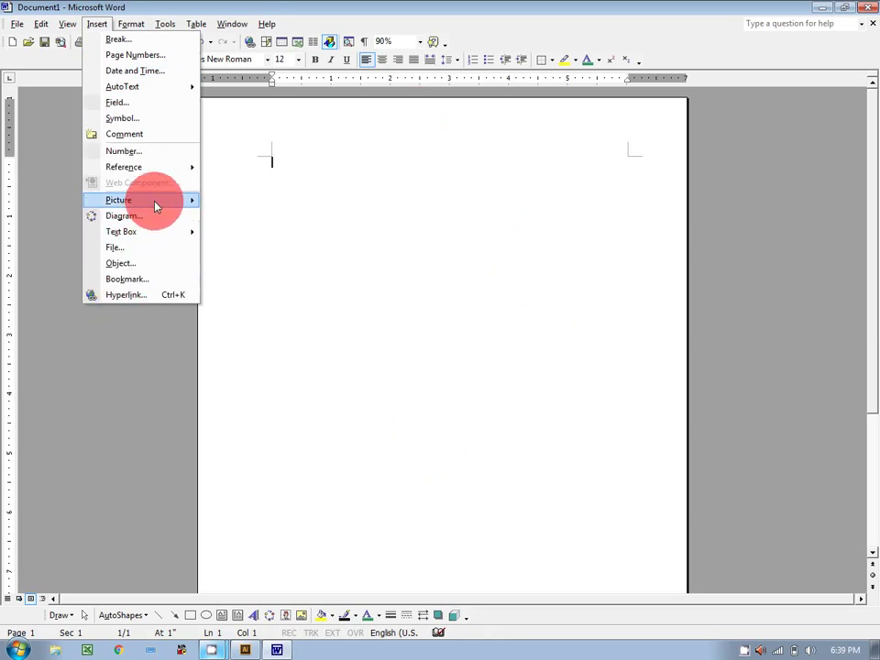
mouse_move(156, 204)
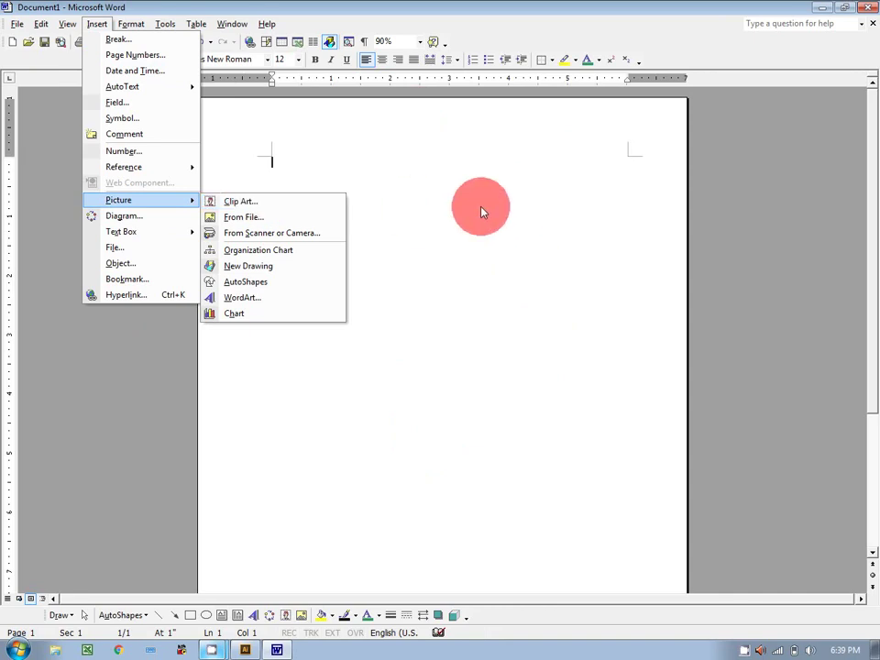
click(480, 210)
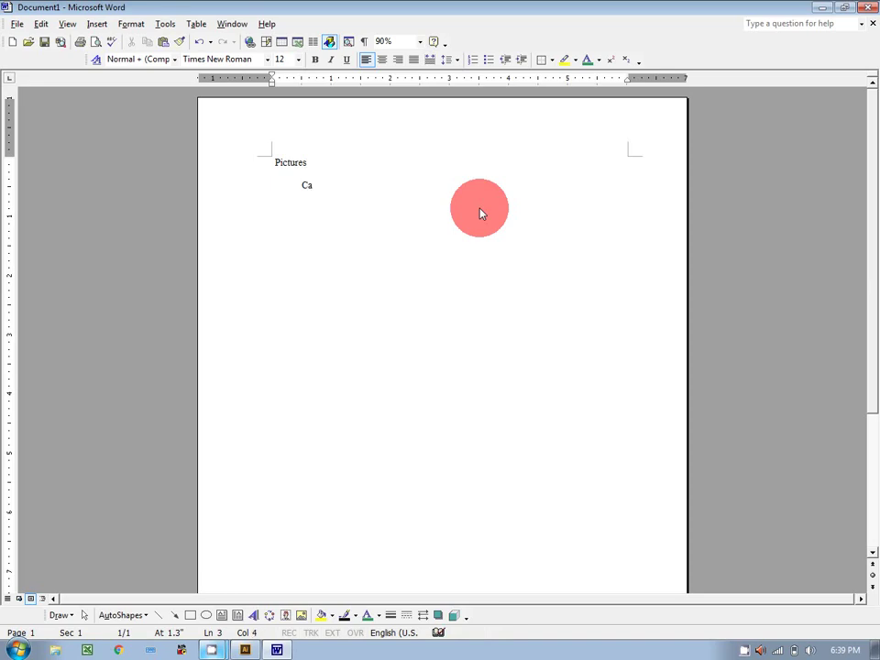
Step: Complete the word "Cartoon" under the "Pictures" heading and add "Real time" on the line below
text(on)
key(Return)
text(Real time)
Step: Add tabbed entries in a second column: "Clip art" beside "Cartoon" and "From File" beside "Real time"
click(334, 184)
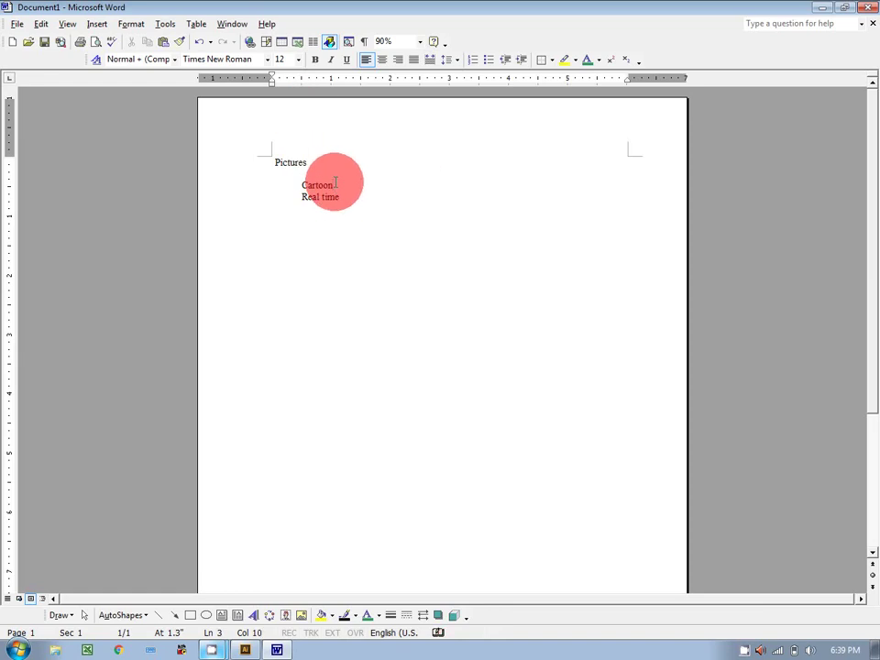
text(Clip a)
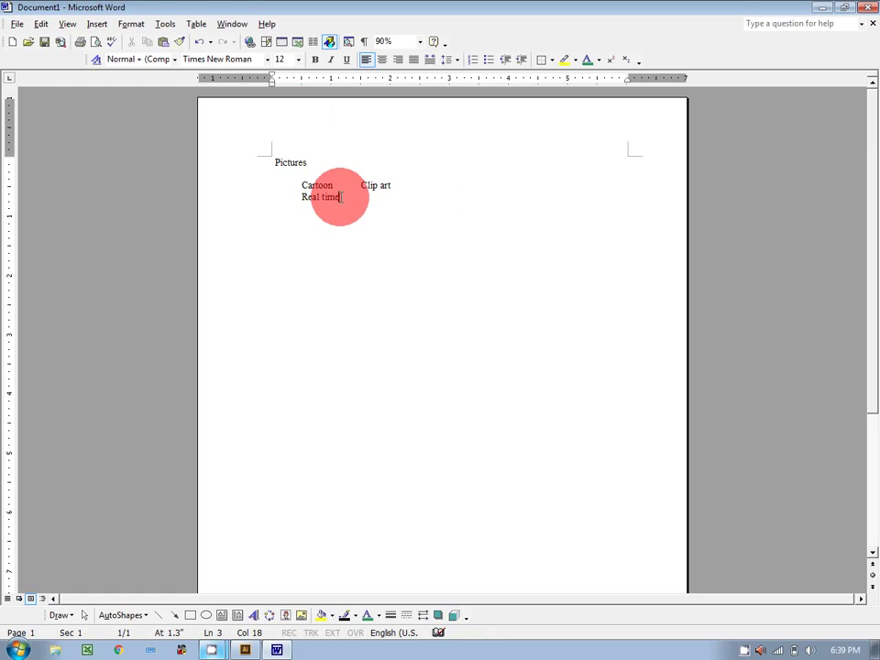
text(rt 	Real time	Frok filwe)
key(BackSpace)
key(BackSpace)
key(BackSpace)
key(BackSpace)
key(BackSpace)
text(ile)
Step: Set the font size of all the text on the page to 18
drag(395, 196, 223, 108)
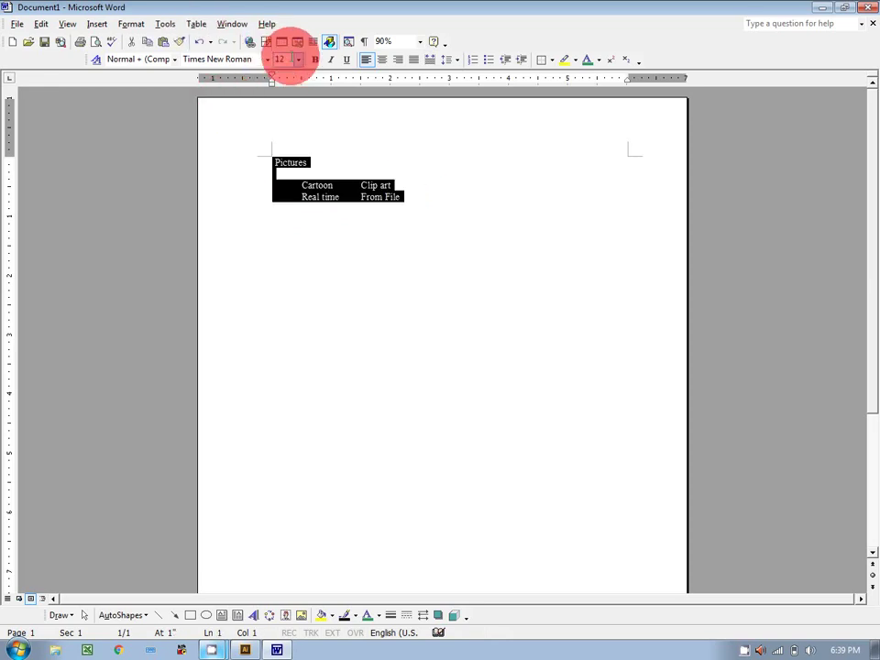
click(298, 59)
click(278, 156)
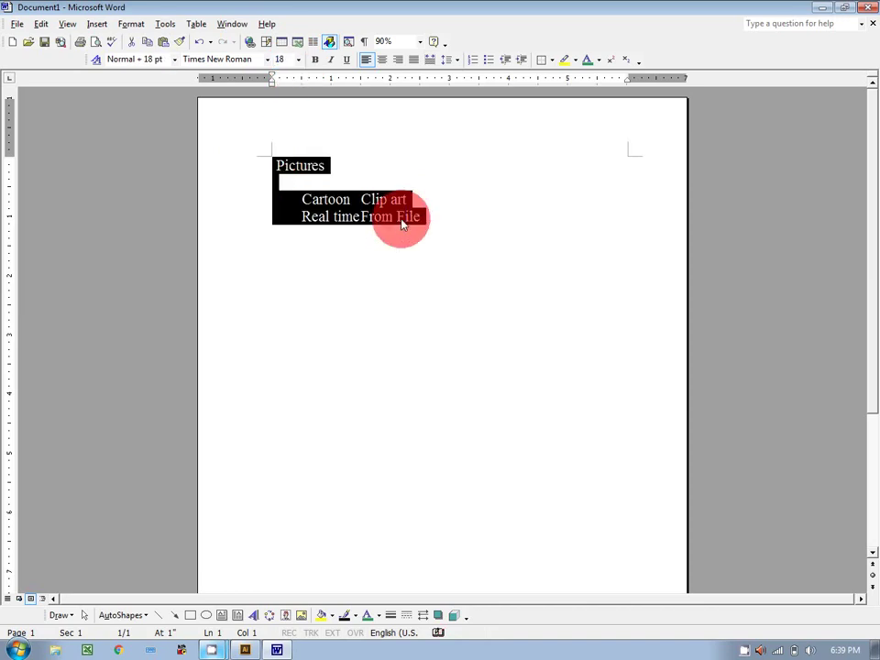
Step: Insert an extra tab before "From File" and before "Clip art" to space the second column evenly
click(301, 199)
drag(301, 199, 355, 200)
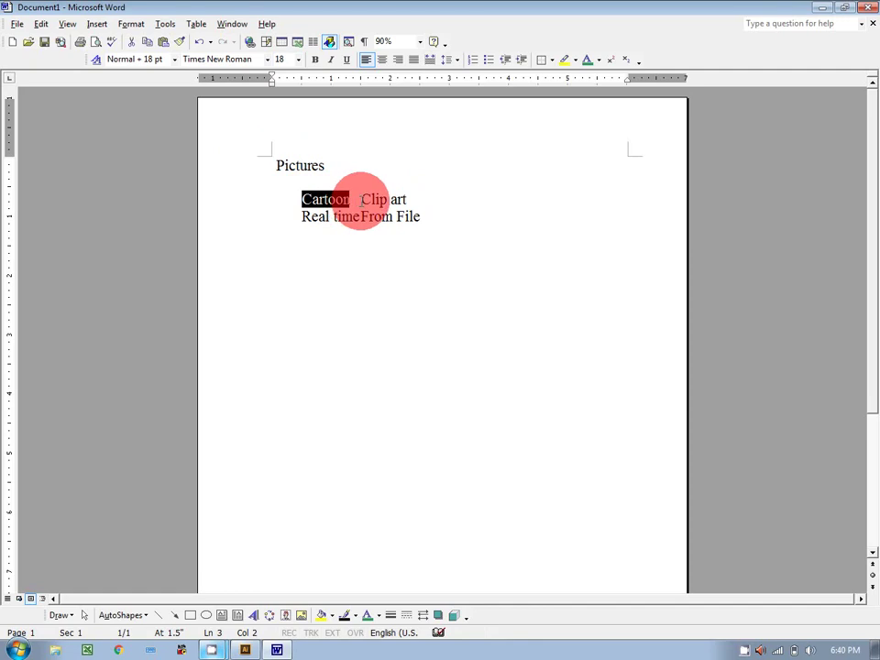
drag(298, 217, 358, 217)
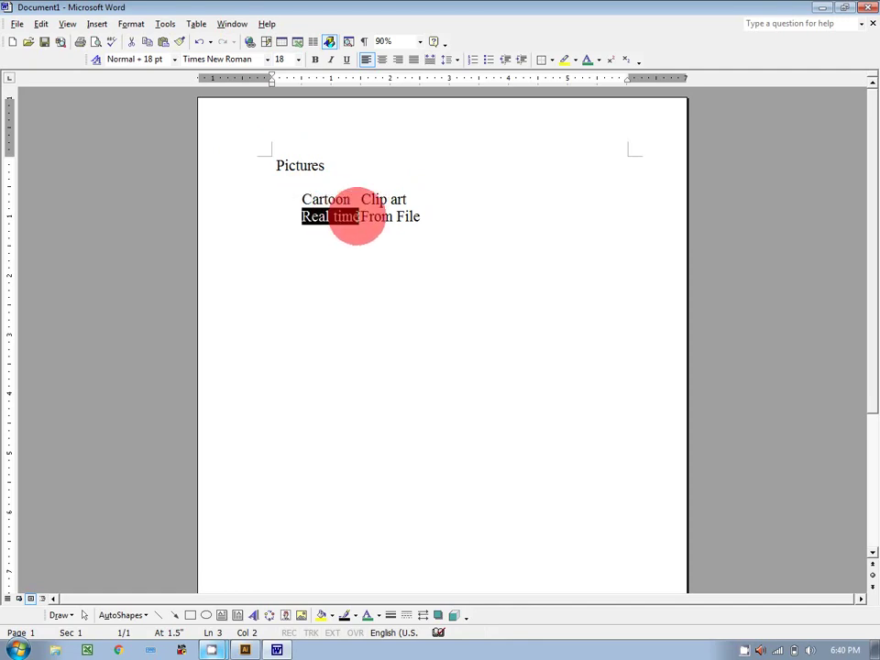
click(361, 217)
key(Tab)
click(361, 199)
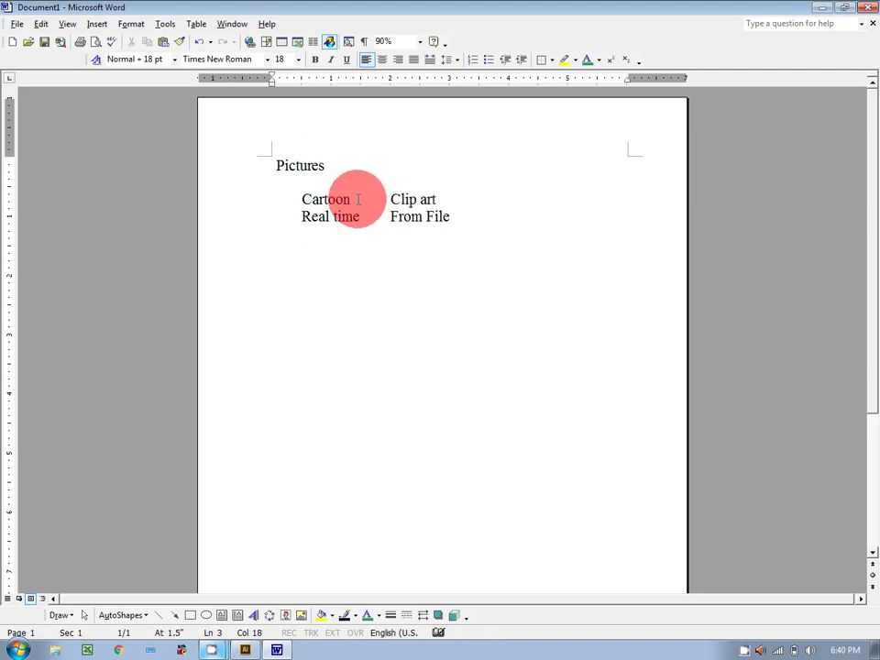
Step: Below the list, after a blank line, write "Insert -> Picture -> Clip art -> Clip organizer -> Office collection"
click(493, 213)
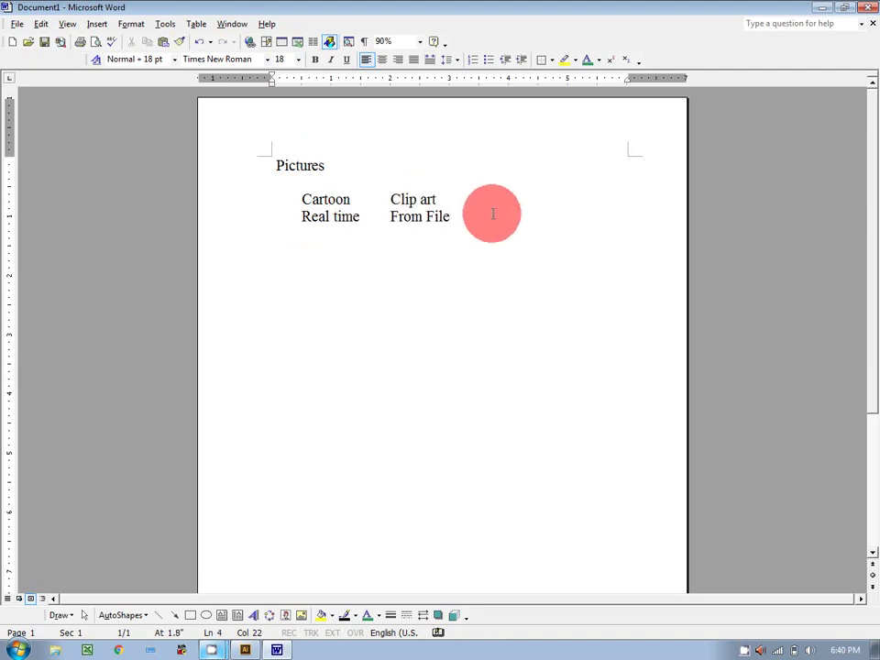
key(Return)
key(Return)
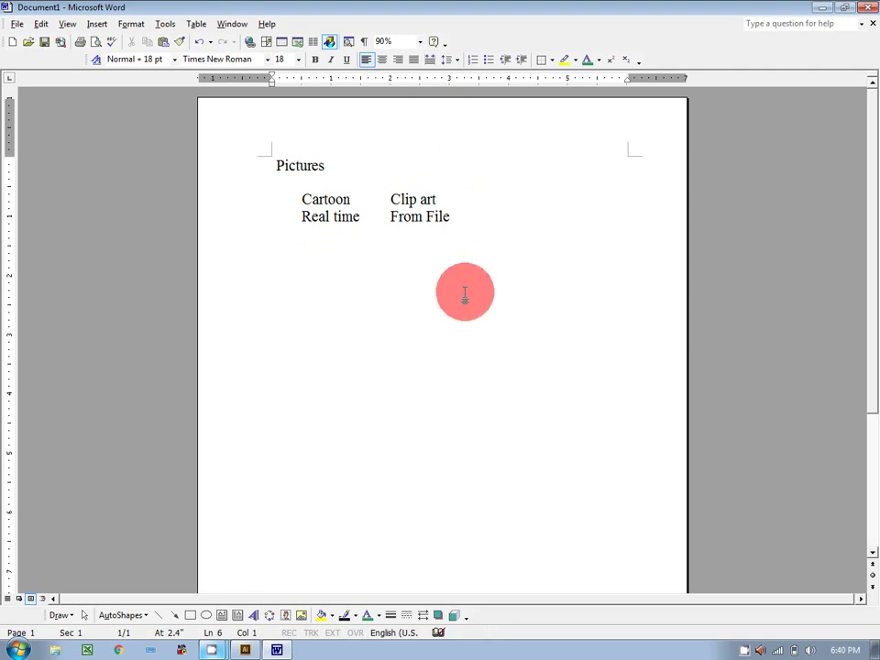
text(Insert -> Pictu)
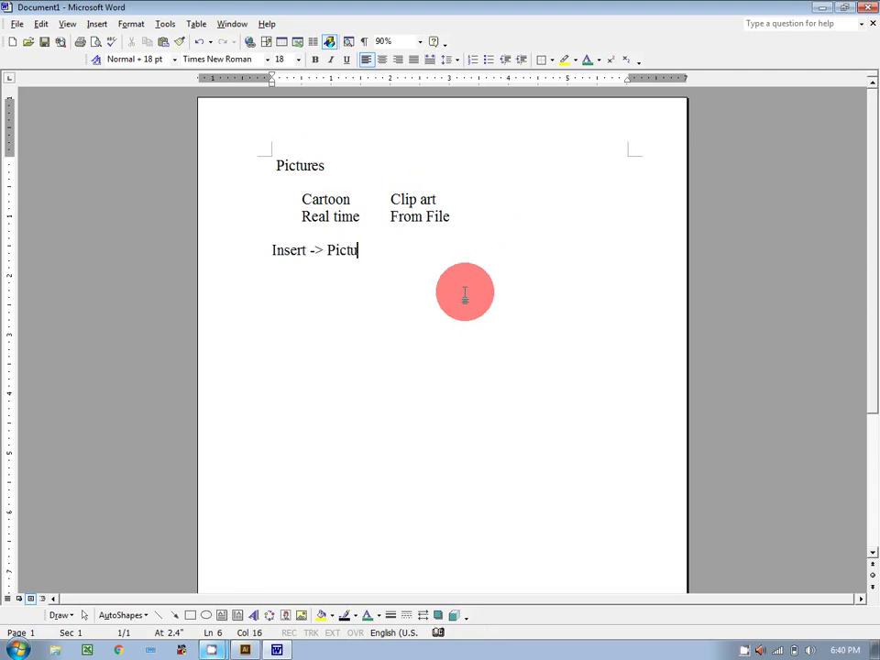
text(re -> Clipa rt)
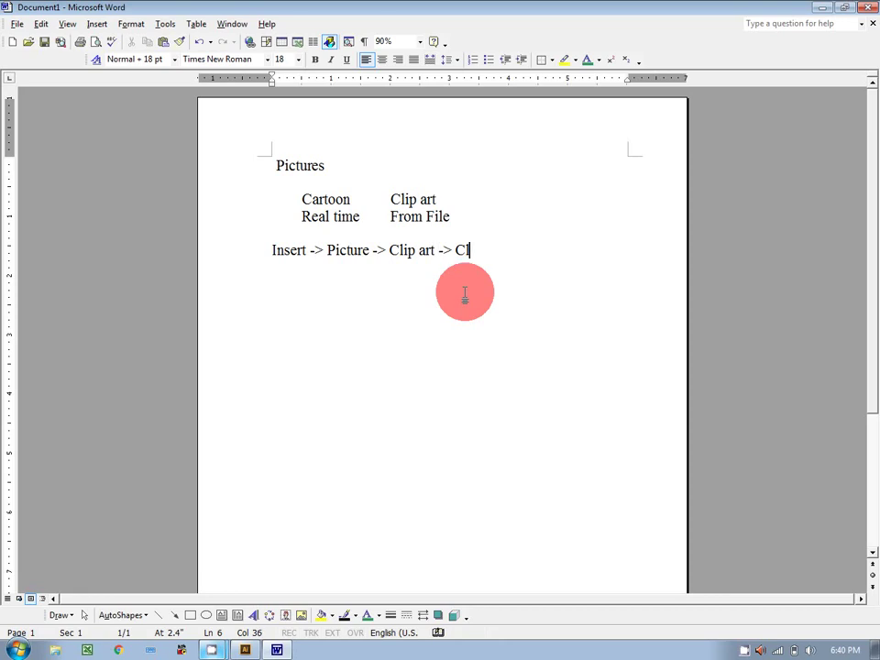
text(-> Clip org)
text(g)
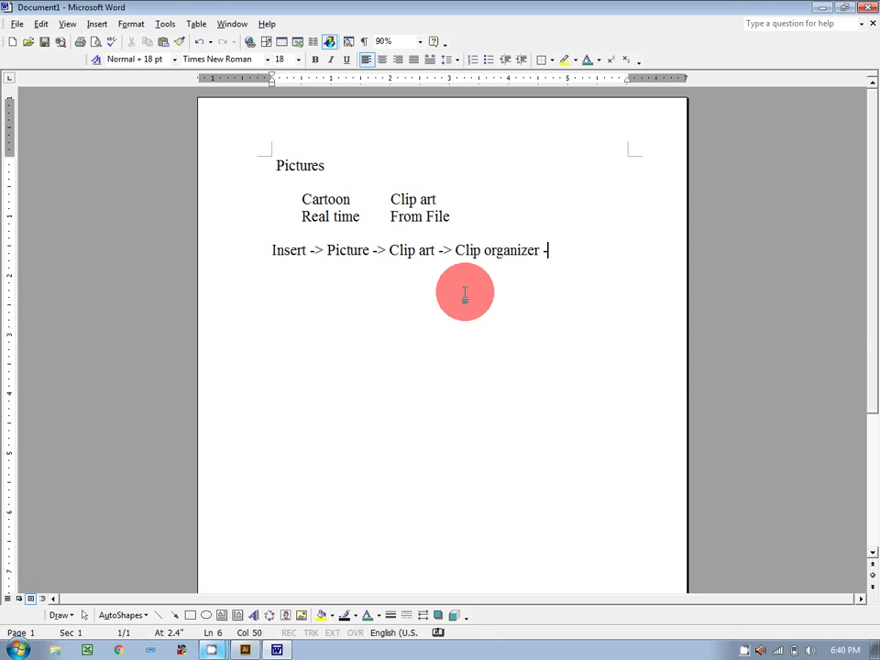
text( -> Office cole)
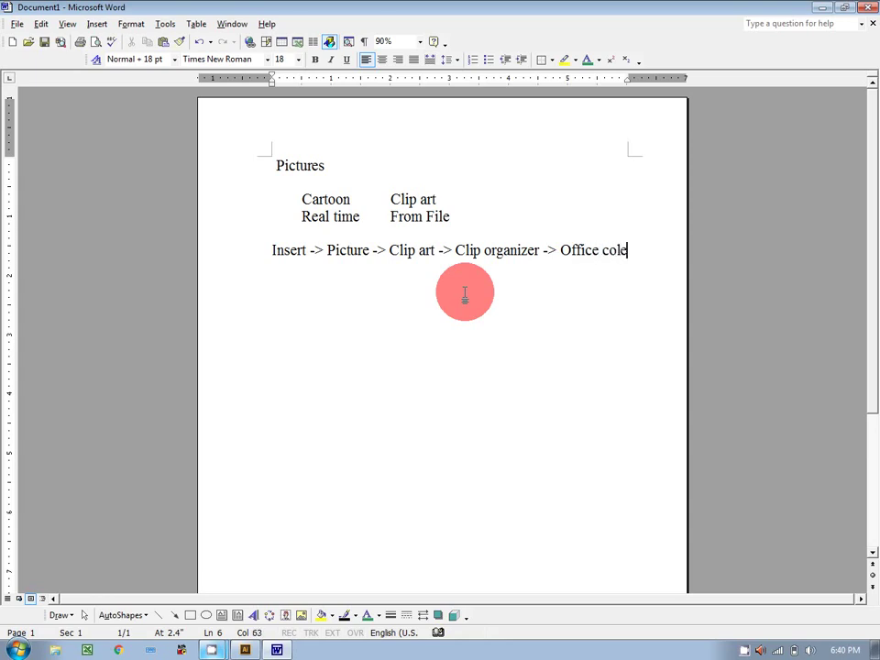
key(BackSpace)
text(lection)
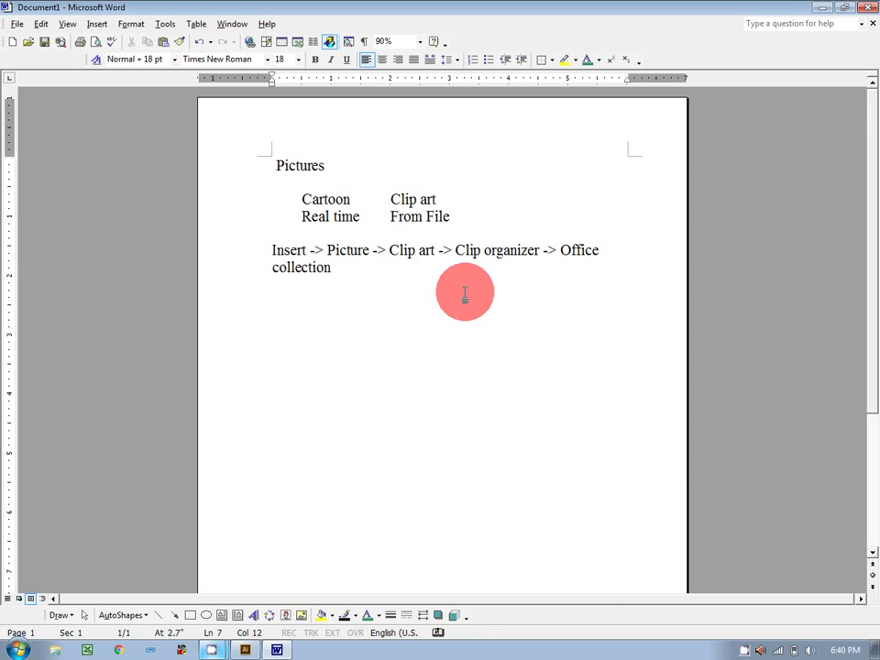
Step: Finish the instruction with "-> select and drag desire image" and start a new line below it
text( -> sl;ect)
key(BackSpace)
key(BackSpace)
key(BackSpace)
text(lec)
text(t and gdrag d)
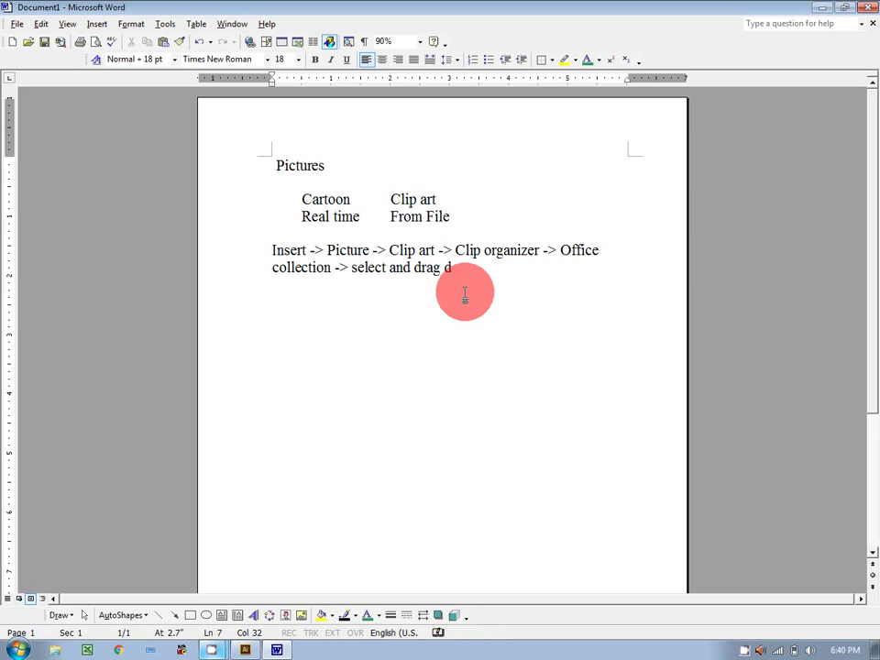
text(easire)
key(BackSpace)
key(BackSpace)
key(BackSpace)
key(BackSpace)
key(BackSpace)
key(BackSpace)
text(sire image)
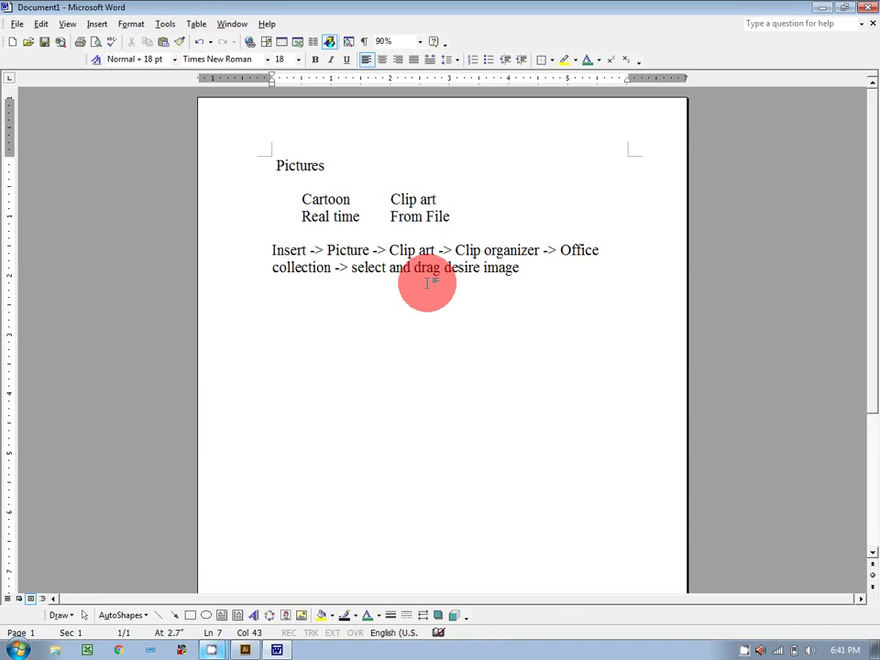
key(Return)
Step: Open the clip art search options for inserting a clip art picture
click(97, 24)
mouse_move(157, 153)
click(222, 160)
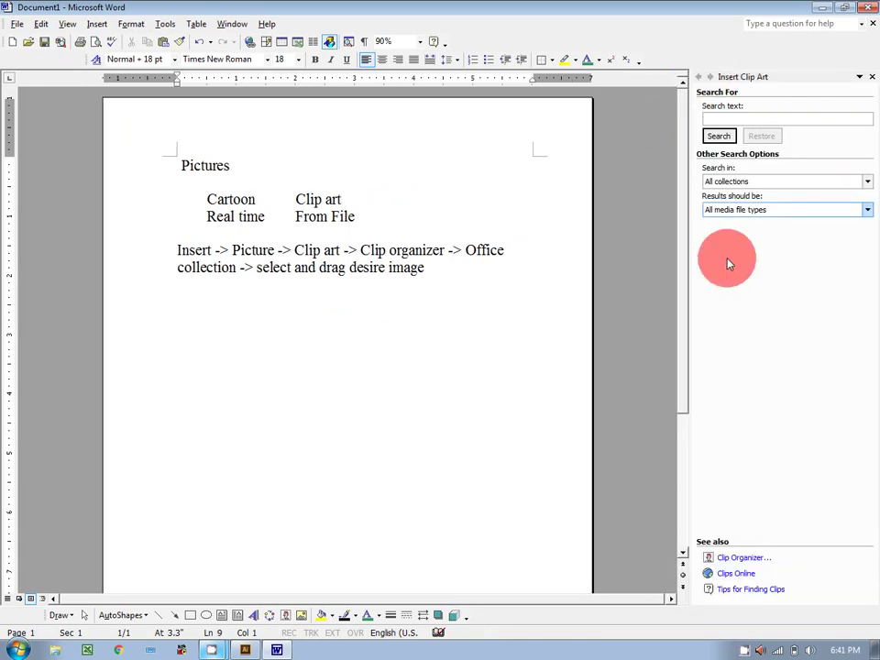
click(729, 558)
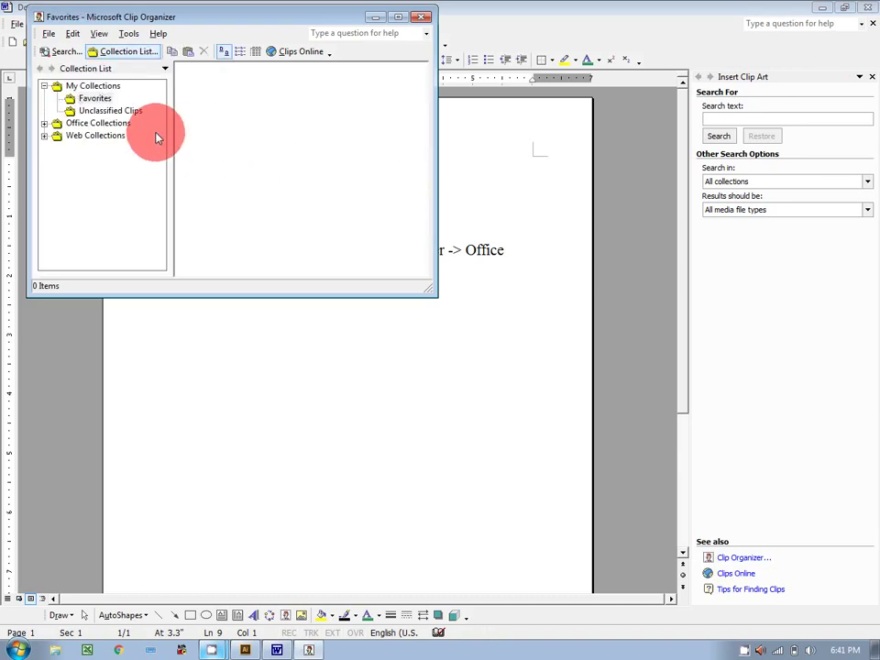
click(44, 124)
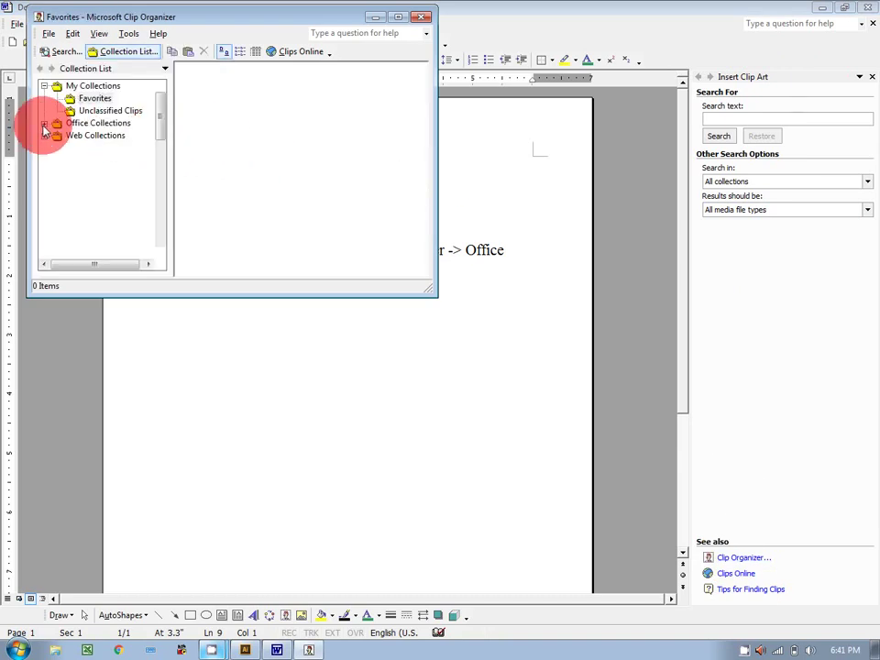
click(420, 20)
click(872, 76)
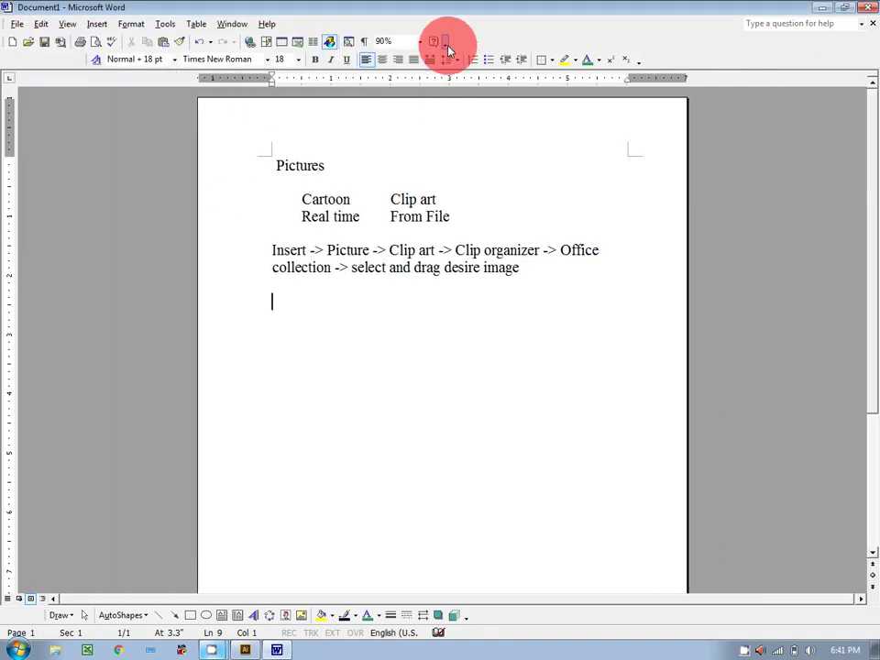
Step: Open the Clip Organizer from the clip art options and show the Sciences clips in Office Collections
click(96, 24)
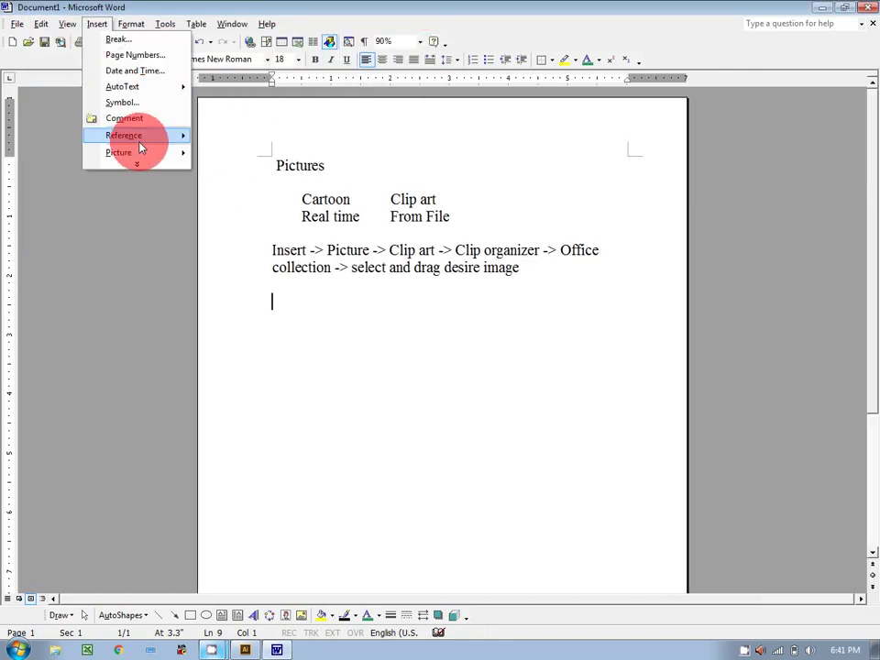
mouse_move(140, 154)
click(235, 161)
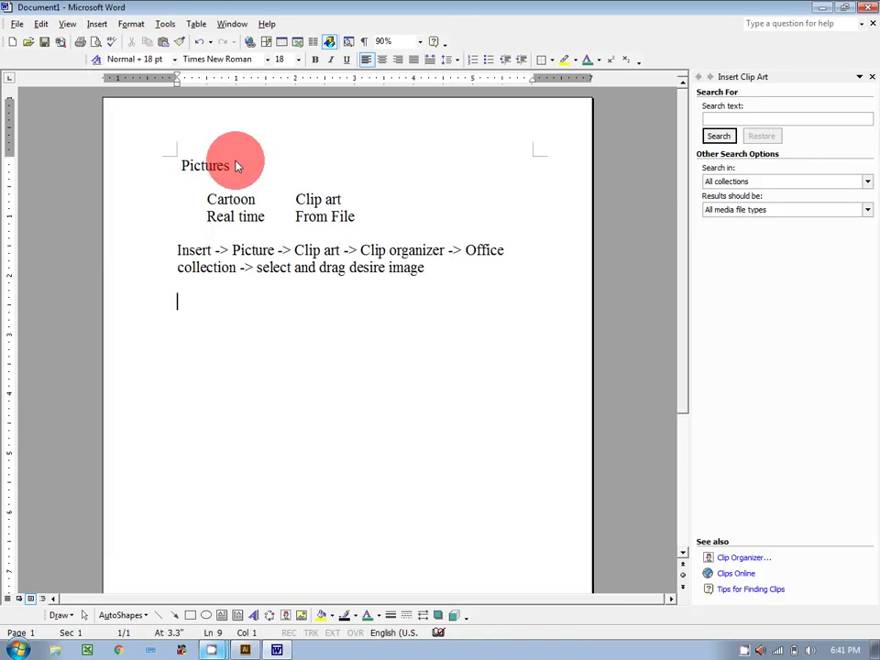
click(726, 557)
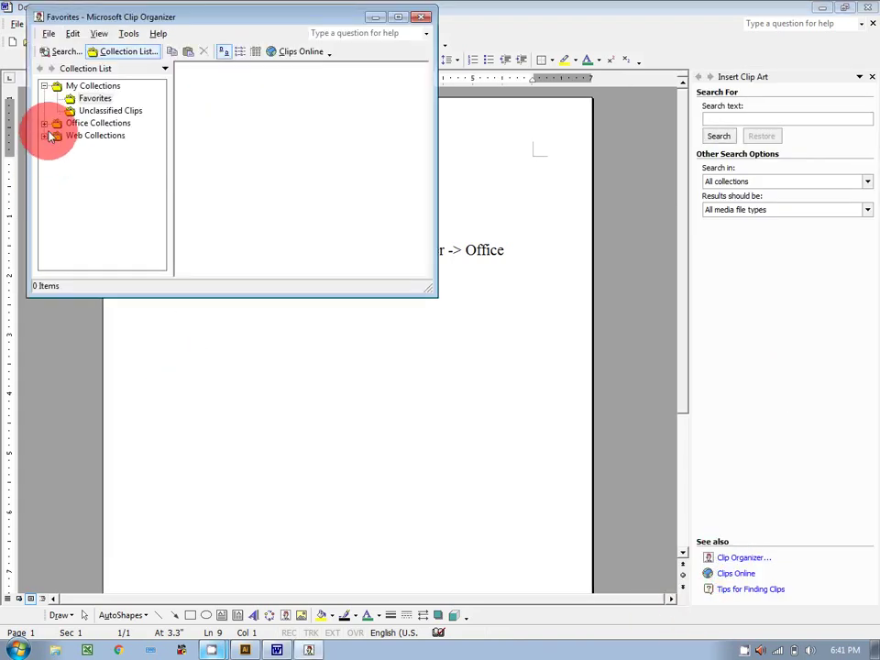
click(44, 128)
drag(169, 134, 154, 201)
click(94, 196)
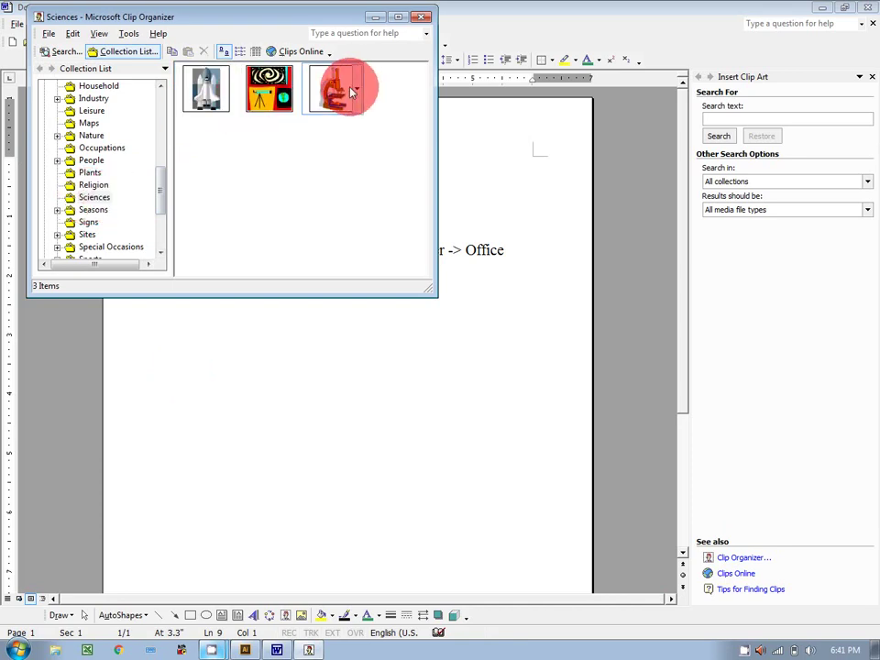
Step: Insert the clip of a man working at a computer from Technology's Computing category below the written instruction
drag(157, 192, 160, 210)
click(57, 210)
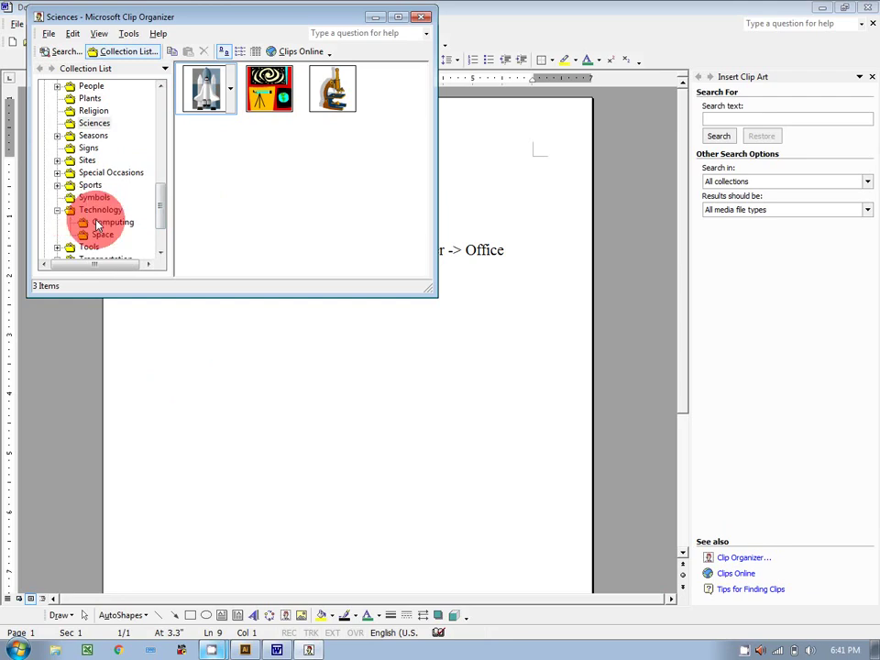
click(101, 221)
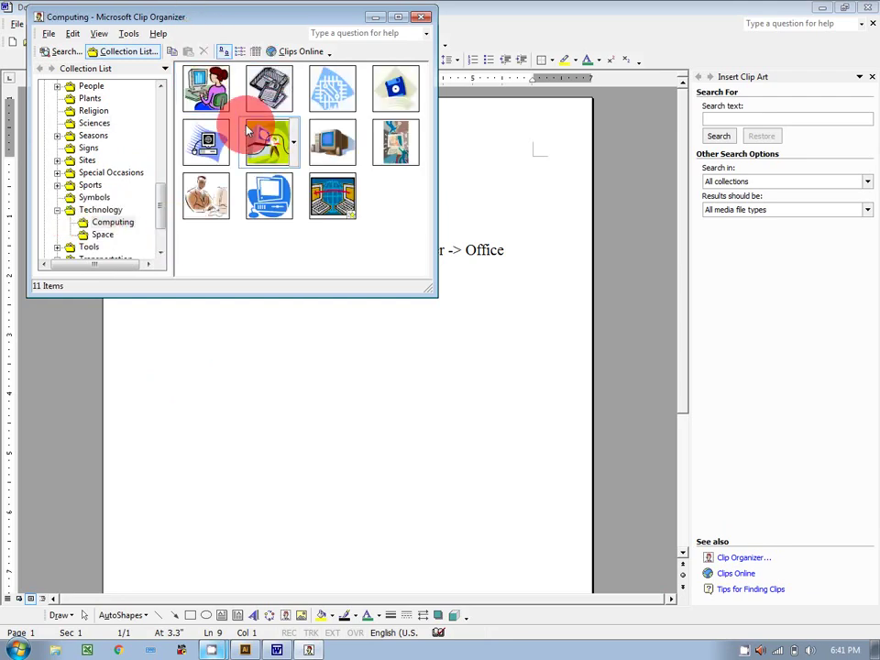
click(207, 204)
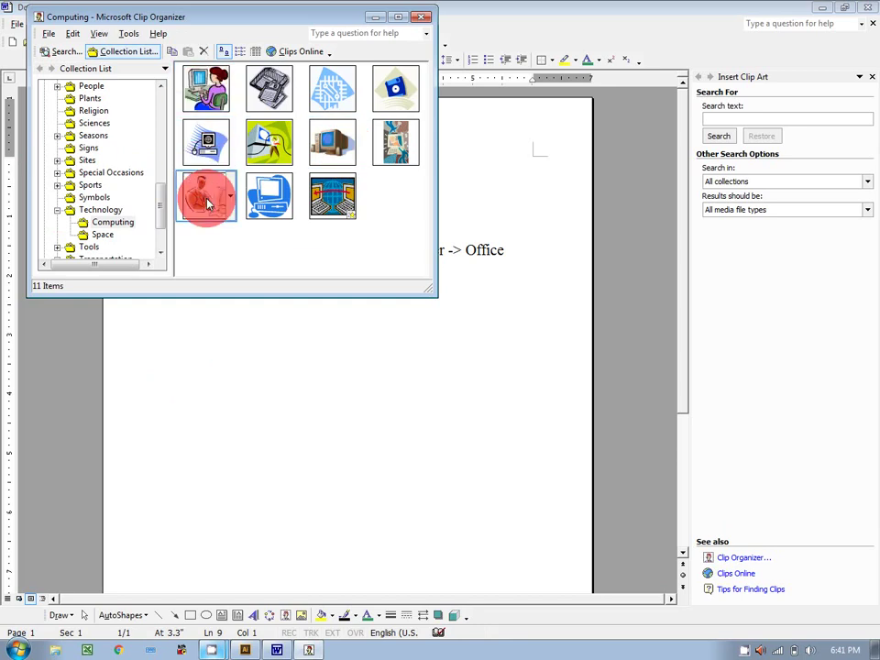
drag(207, 204, 275, 334)
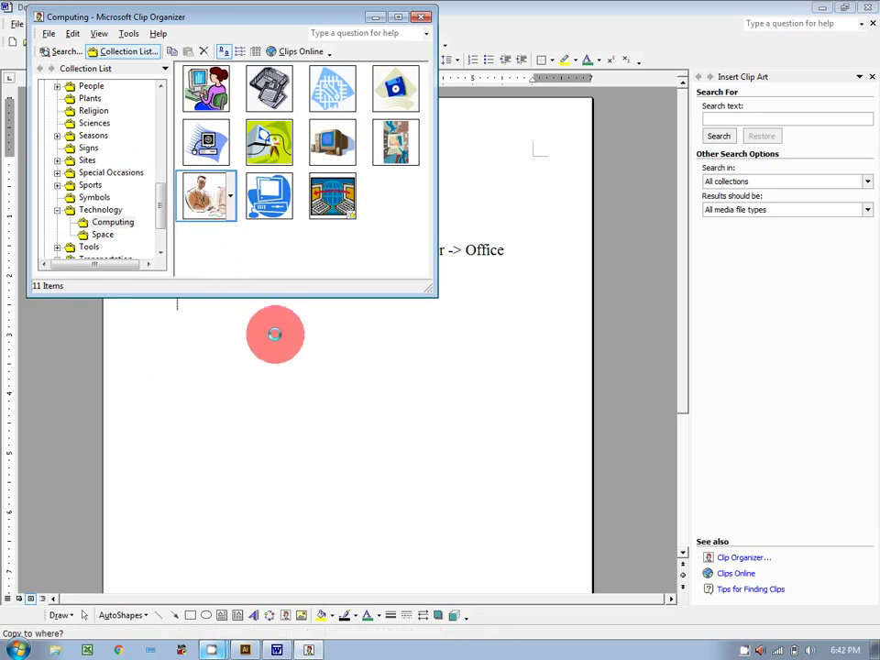
drag(276, 334, 275, 334)
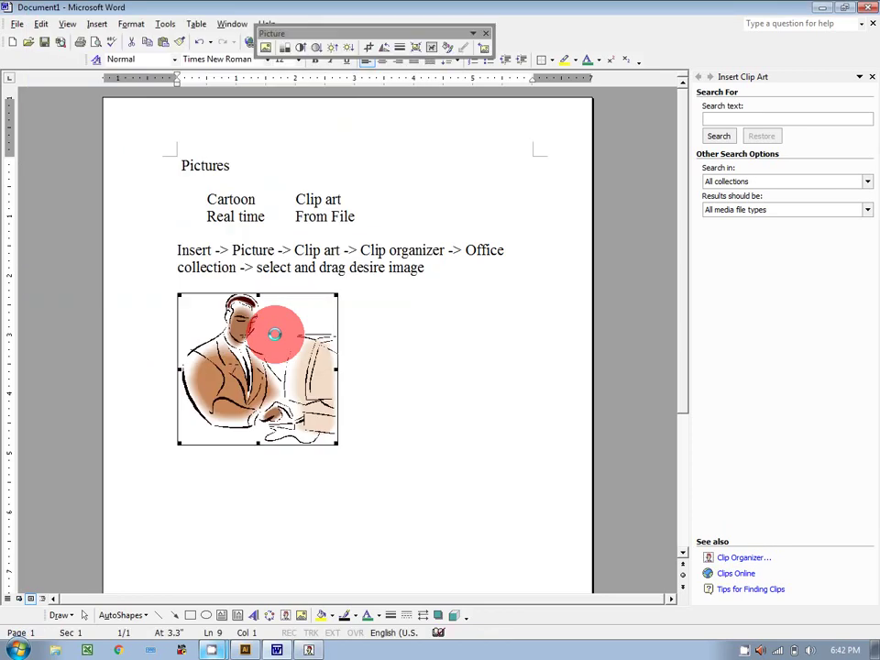
Step: Close the clip art options and the Clip Organizer, and delete the picture of the man at the computer
click(872, 78)
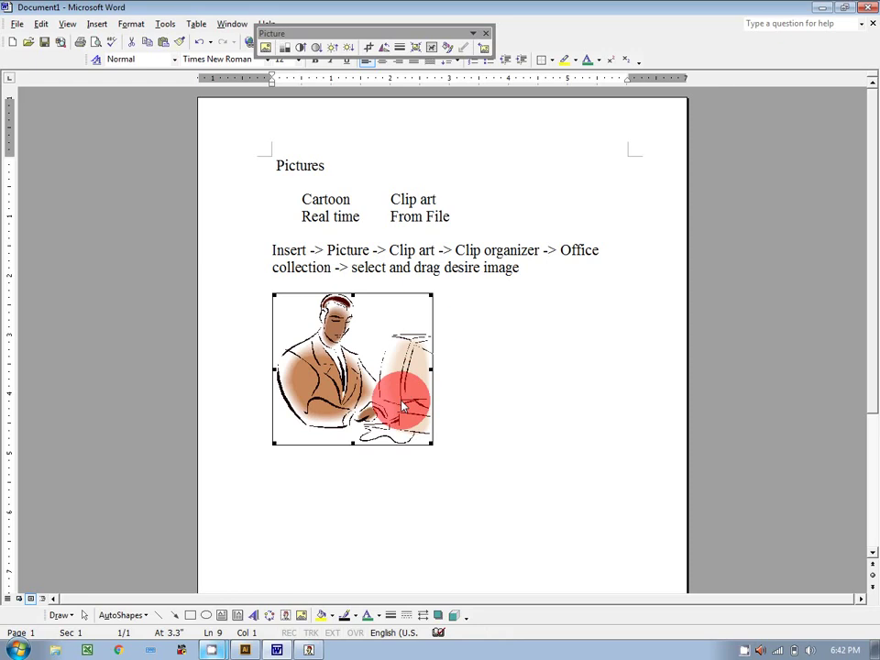
click(309, 650)
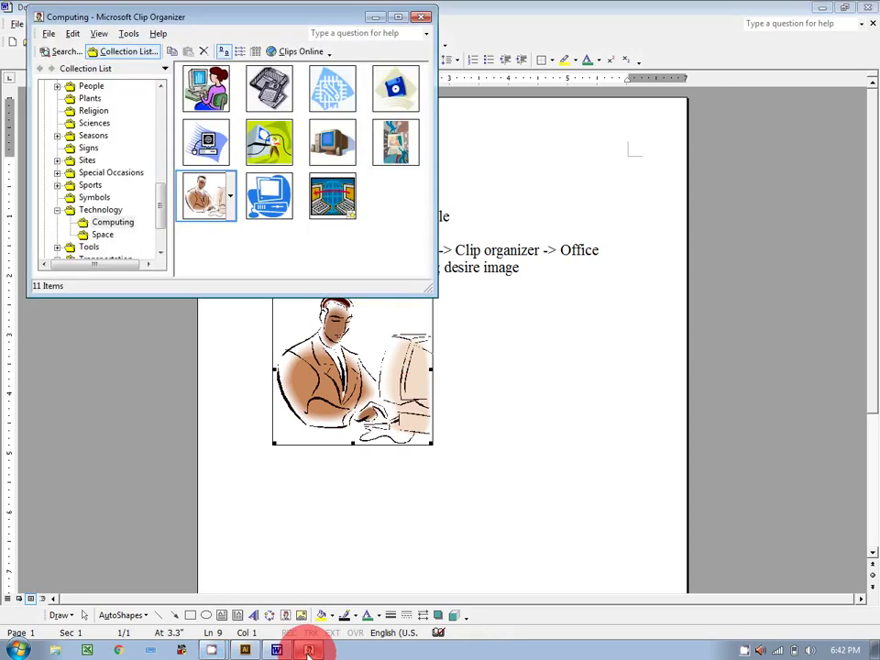
click(419, 17)
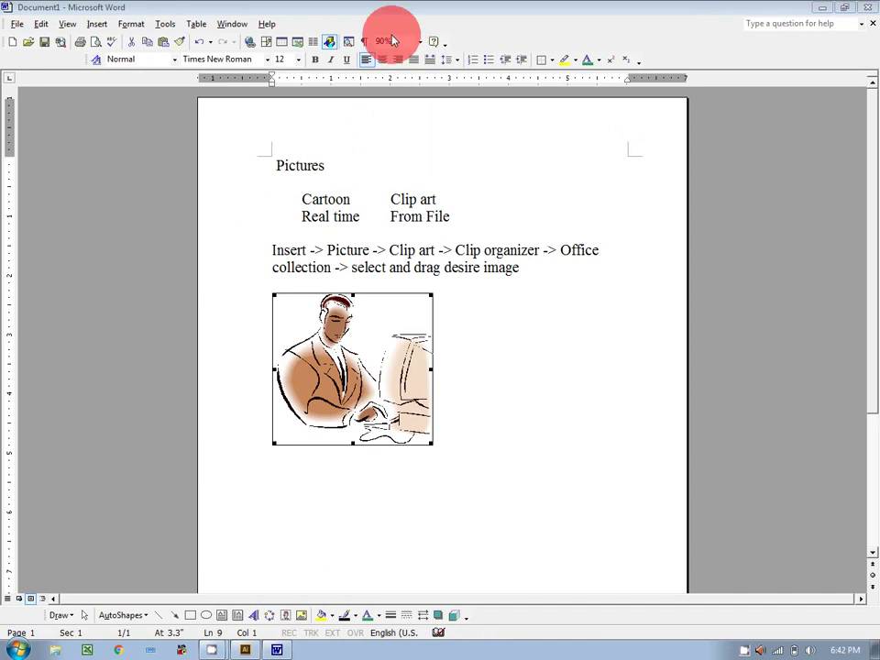
click(512, 366)
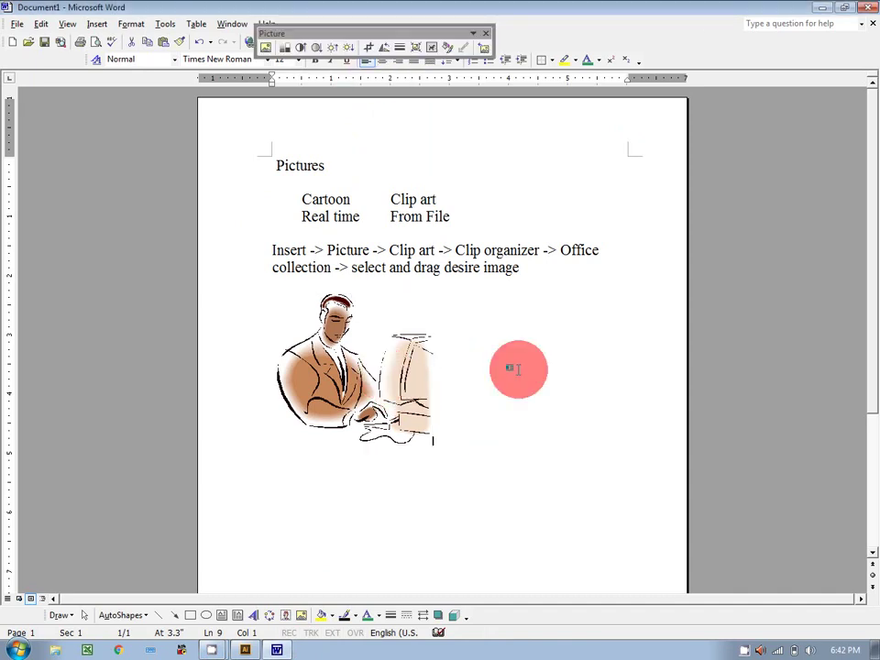
click(380, 389)
key(Delete)
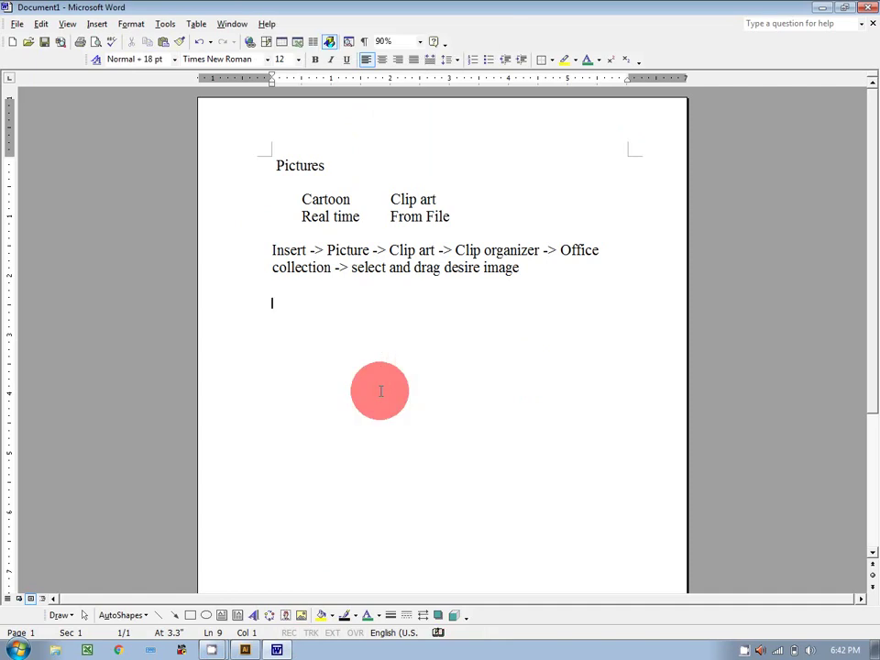
Step: Insert the orange sad-face clip from the Emotions category of Office Collections below the instruction, using the Clip Organizer
click(97, 24)
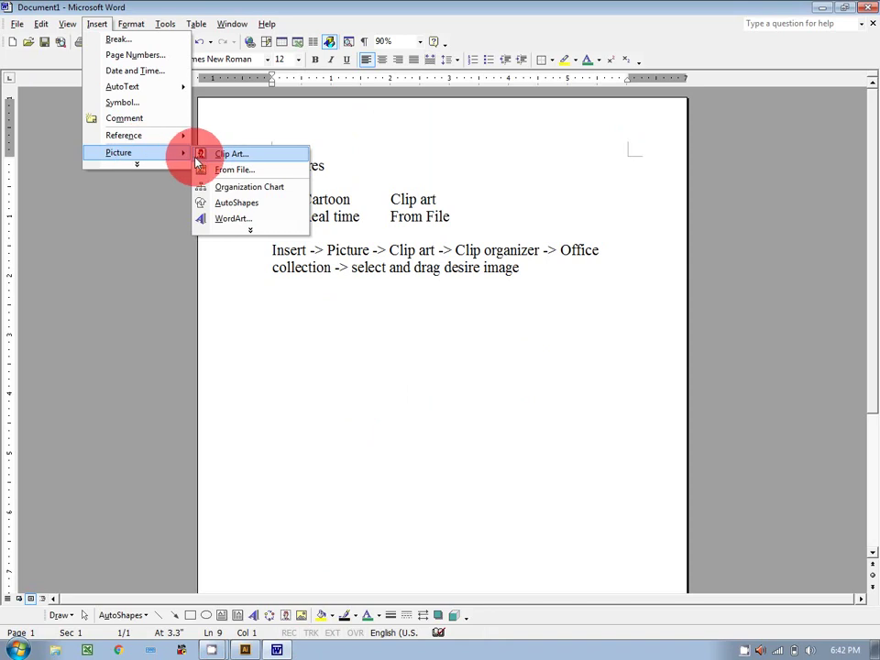
click(198, 152)
click(742, 559)
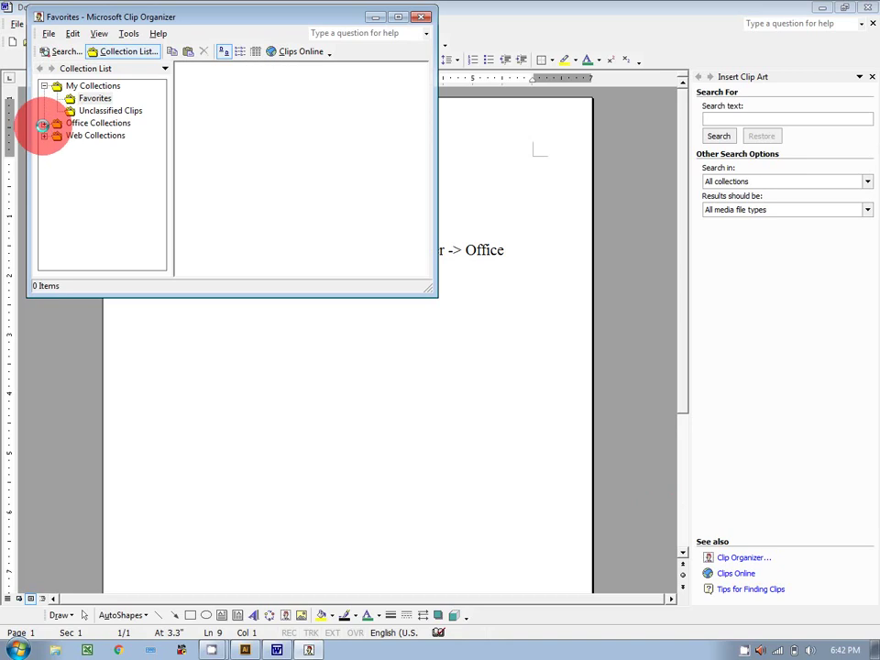
click(44, 123)
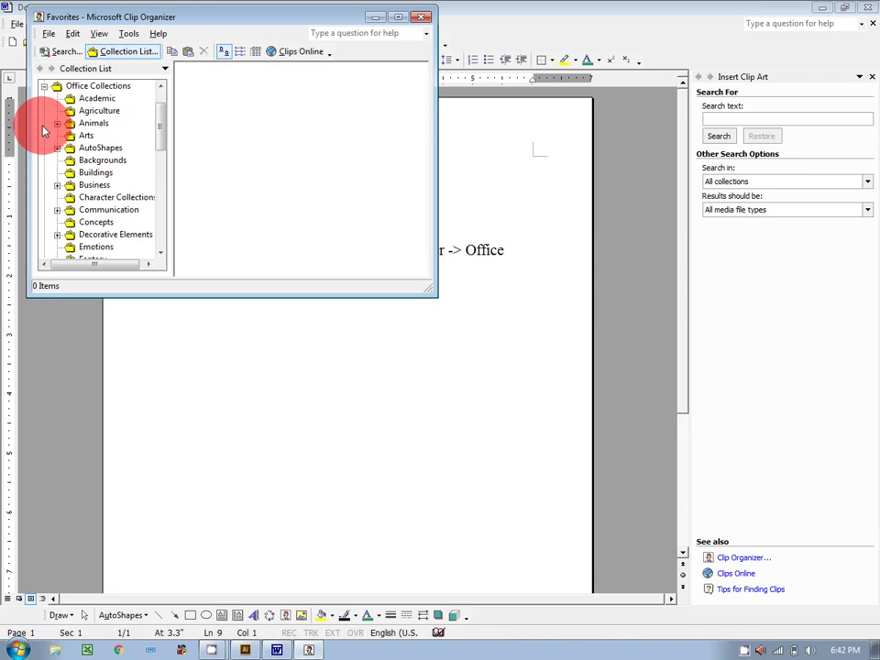
click(98, 248)
click(204, 86)
drag(258, 320, 265, 359)
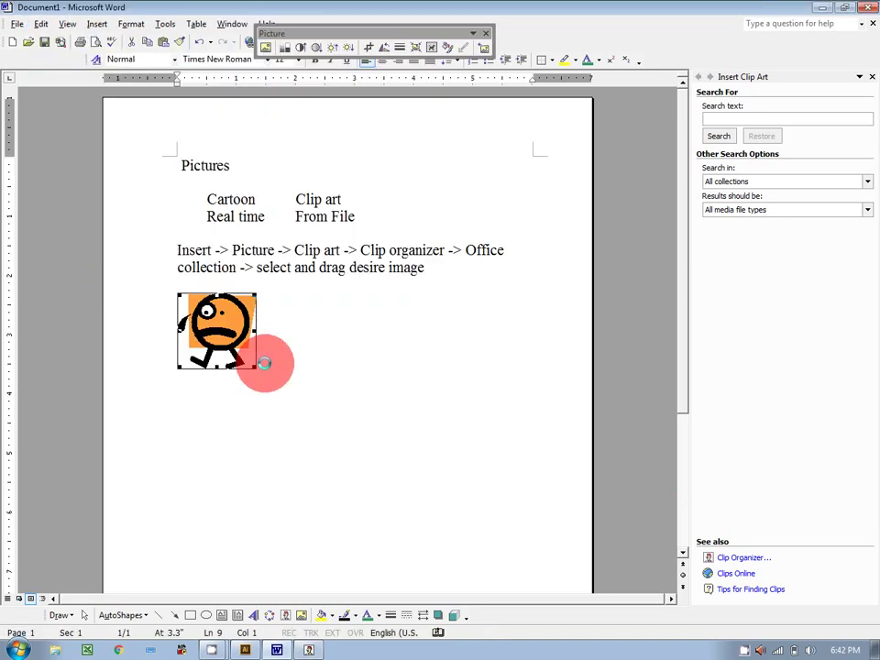
Step: Close the clip art options and Clip Organizer, and enlarge the orange face picture proportionally to about 2.4 inches wide
click(871, 77)
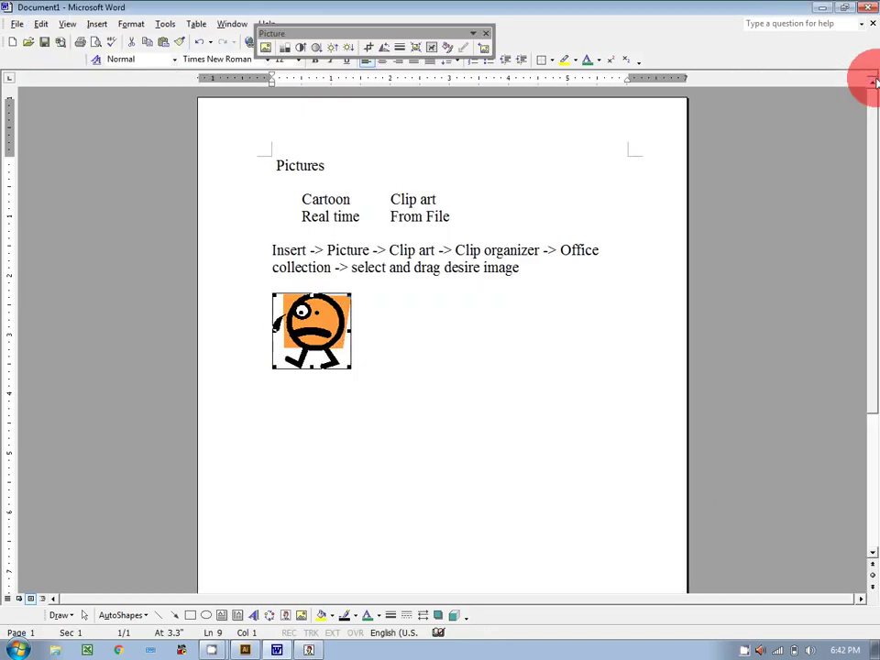
click(310, 650)
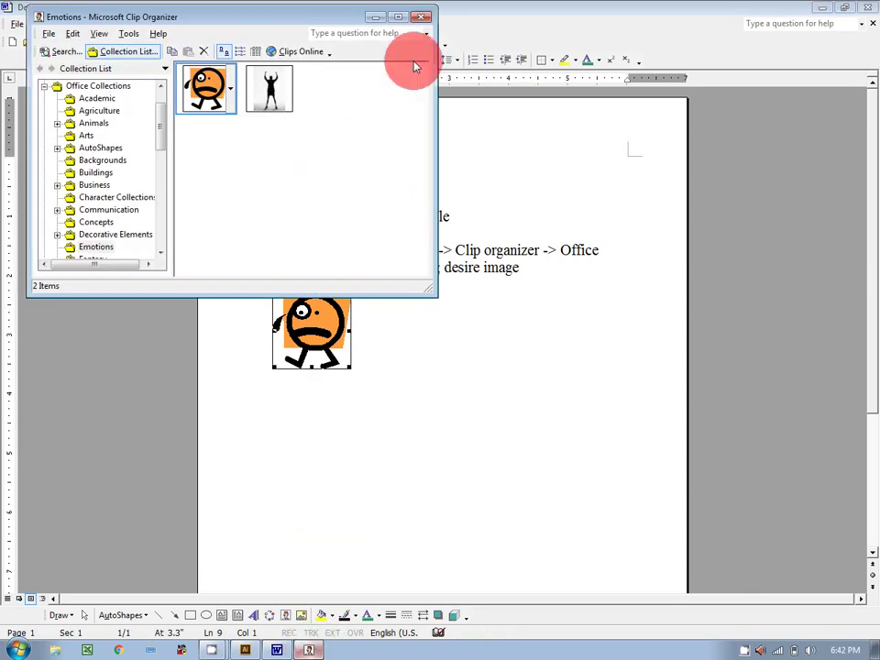
click(424, 22)
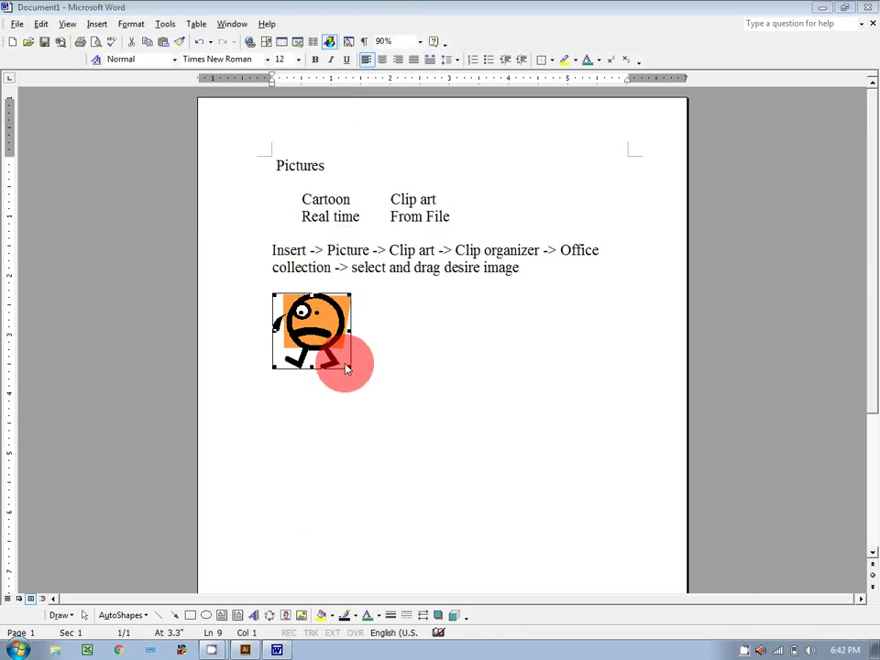
click(347, 370)
drag(348, 369, 413, 427)
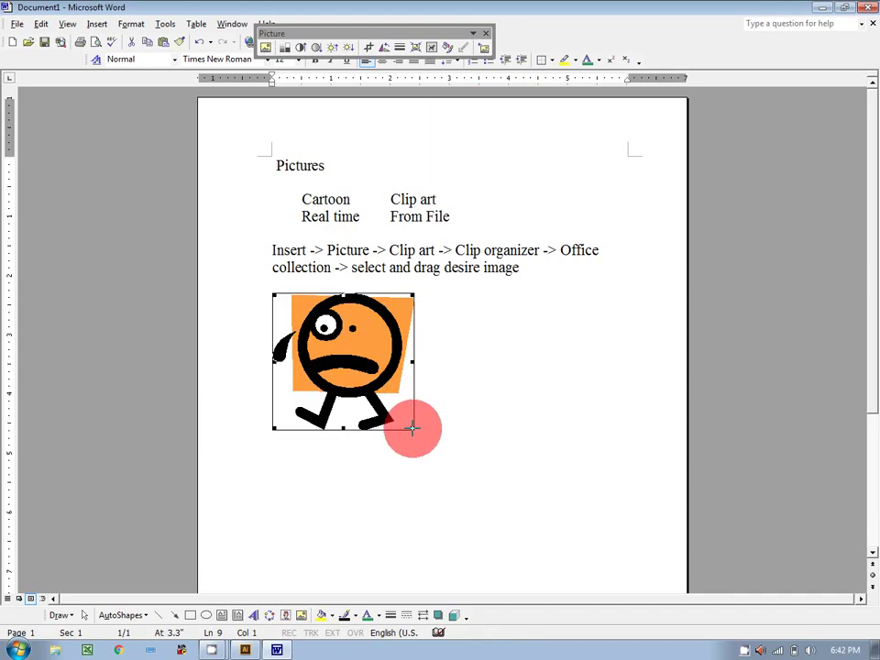
Step: Try the In front of text wrapping style in the orange face picture's format settings, and undo it
right_click(395, 345)
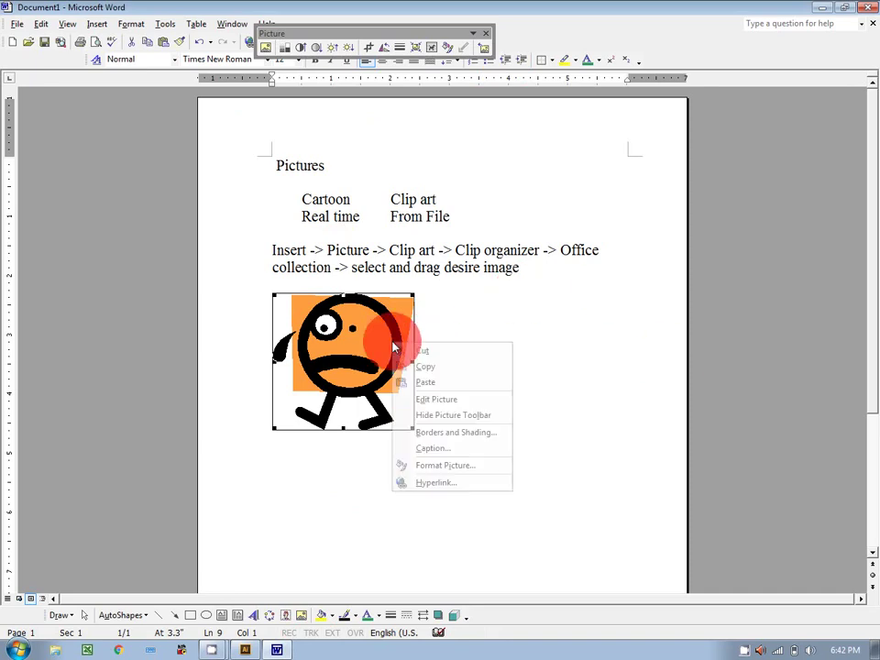
click(461, 466)
click(422, 211)
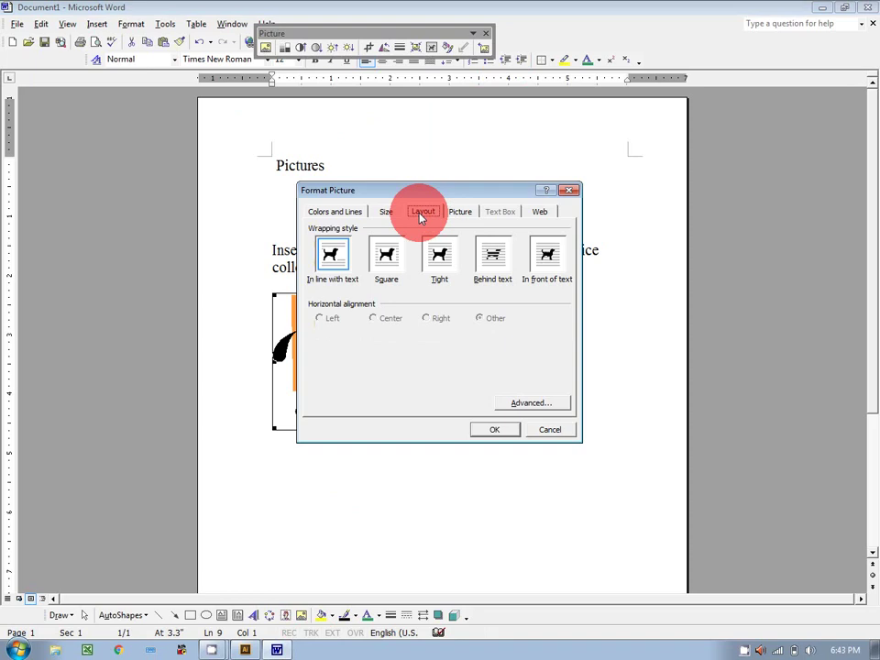
click(548, 255)
click(501, 430)
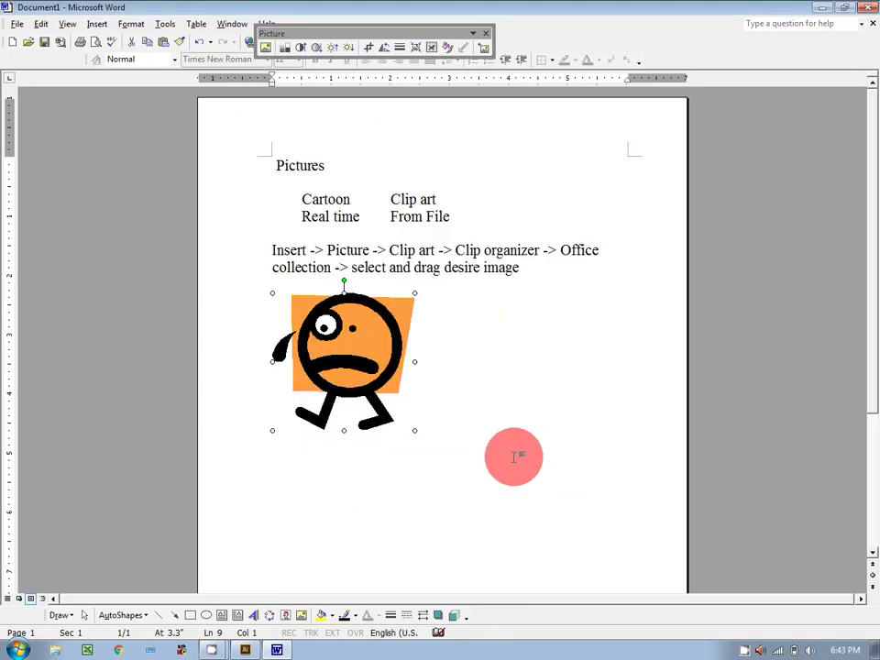
key(ctrl+z)
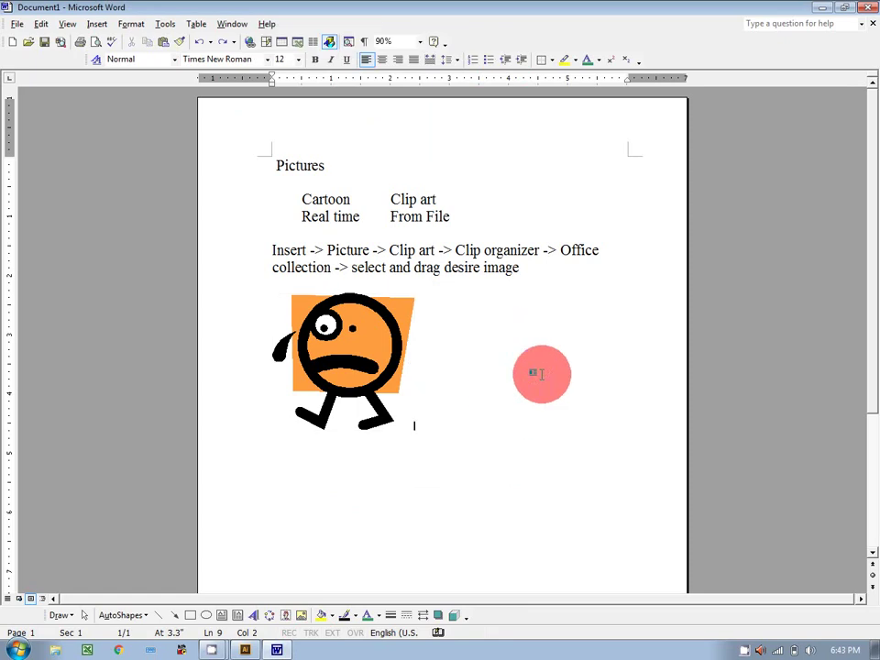
Step: Move the floating picture tools away from the document's start and set the orange face picture's wrapping to In Front of Text
drag(413, 31, 652, 165)
click(673, 182)
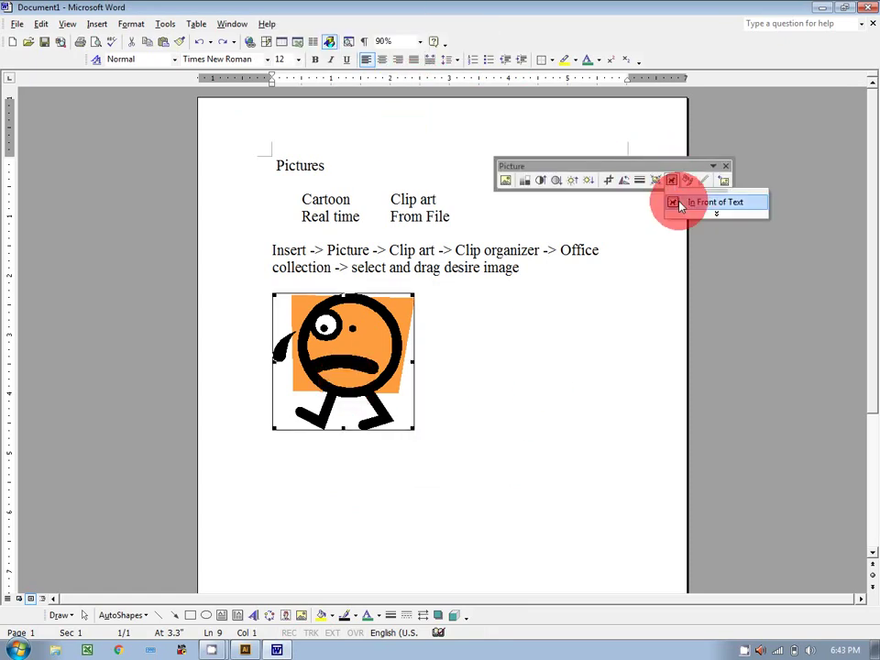
click(678, 203)
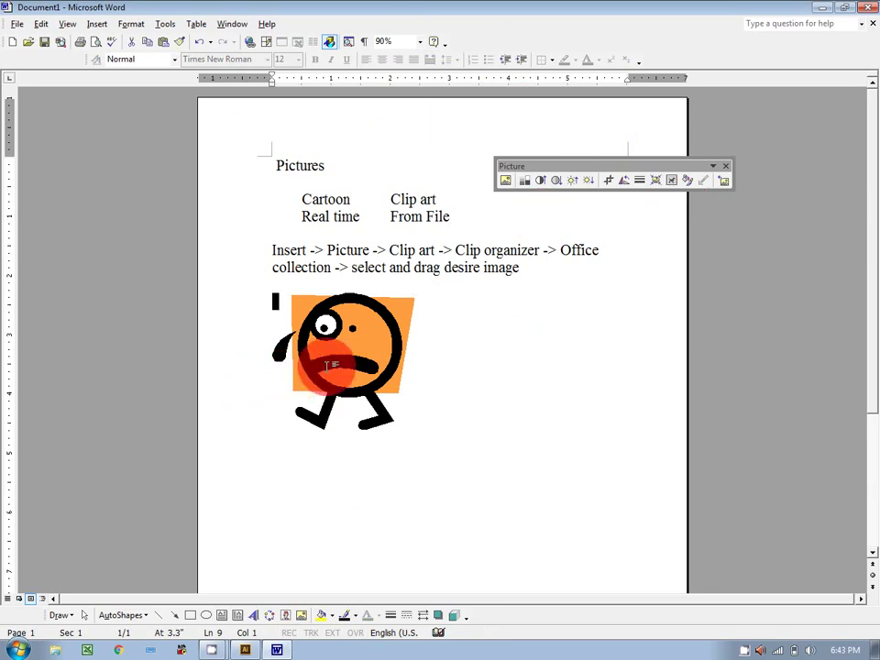
Step: Shrink the orange face picture to about 1.2 inches wide in the page's upper-left corner, and delete it
drag(414, 430, 258, 173)
drag(232, 135, 252, 142)
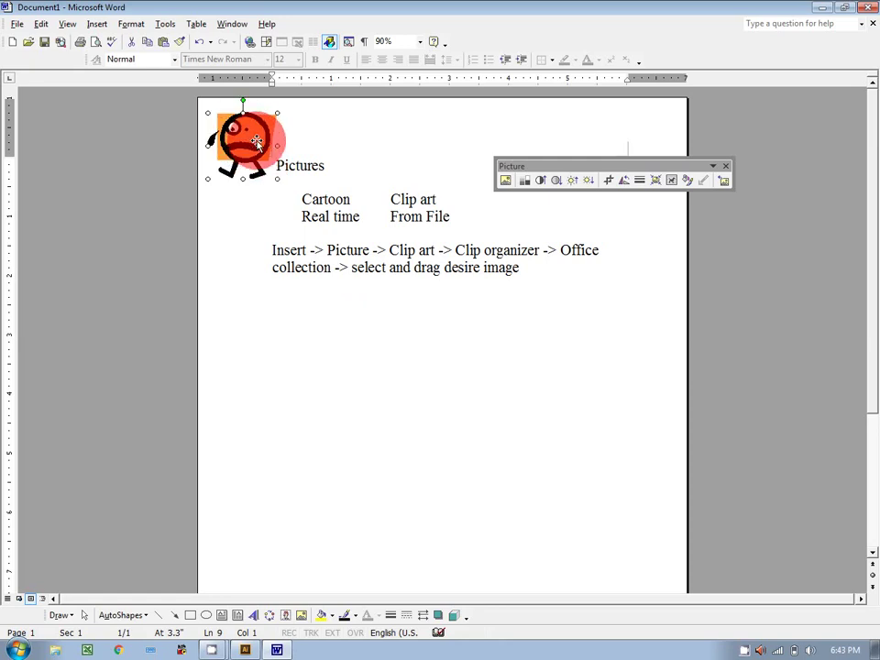
key(Delete)
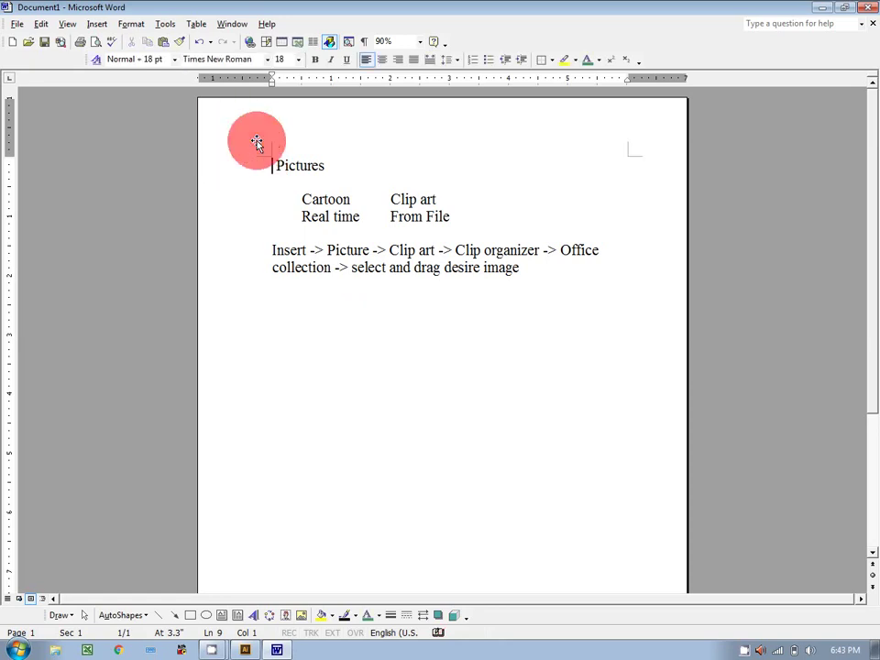
Step: Insert the Business clip of the man working at a computer from the Clip Organizer's Office Collections below the instructions
click(96, 24)
mouse_move(136, 156)
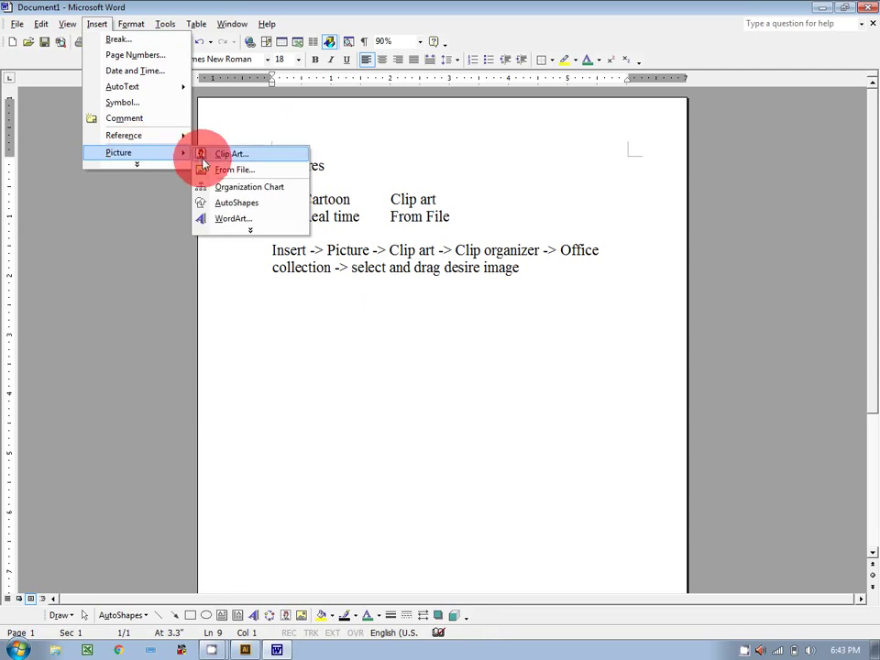
click(200, 153)
click(730, 560)
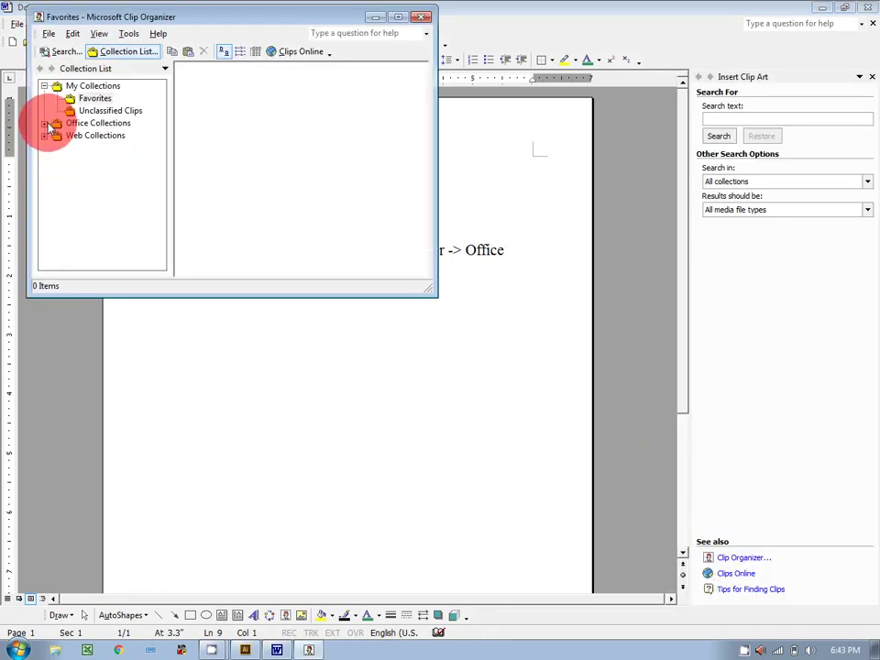
click(46, 124)
click(89, 181)
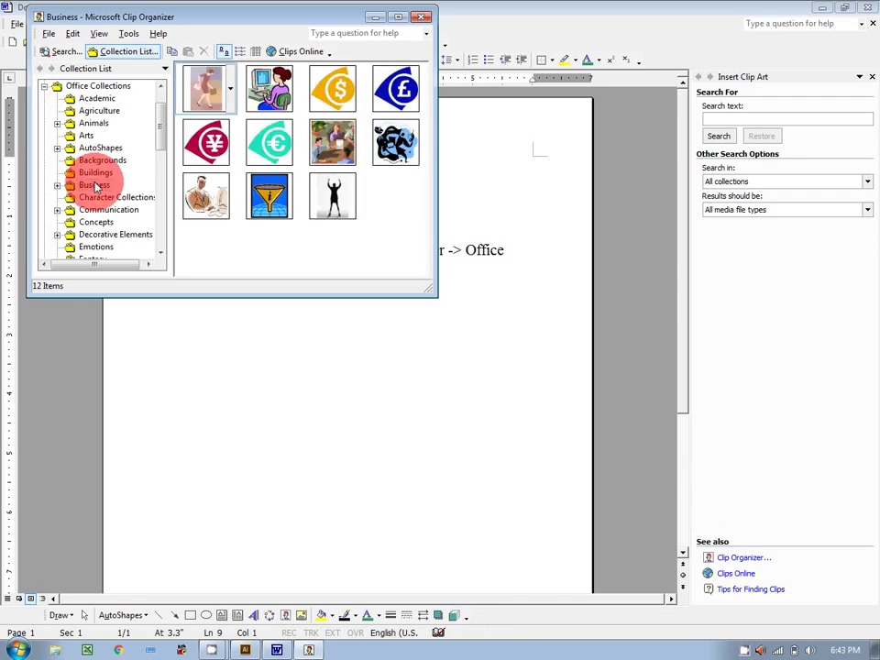
click(233, 211)
drag(233, 211, 383, 418)
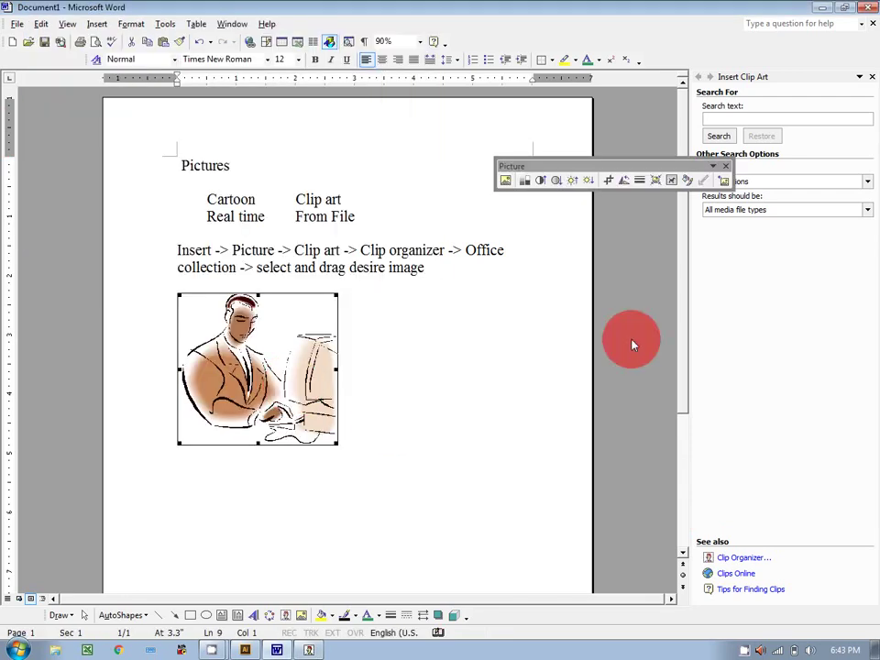
Step: Close the clip art options and the Clip Organizer
click(871, 76)
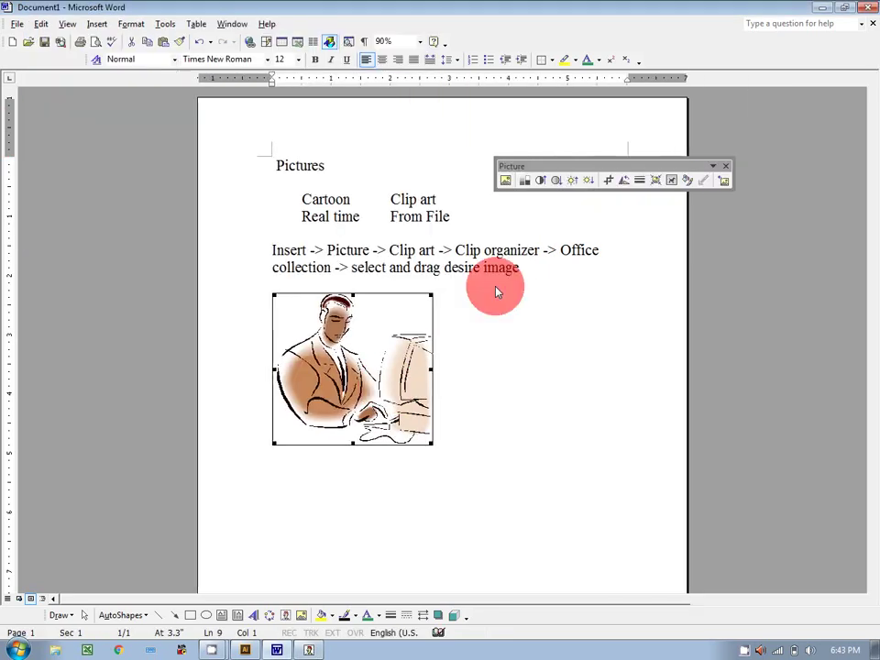
click(311, 650)
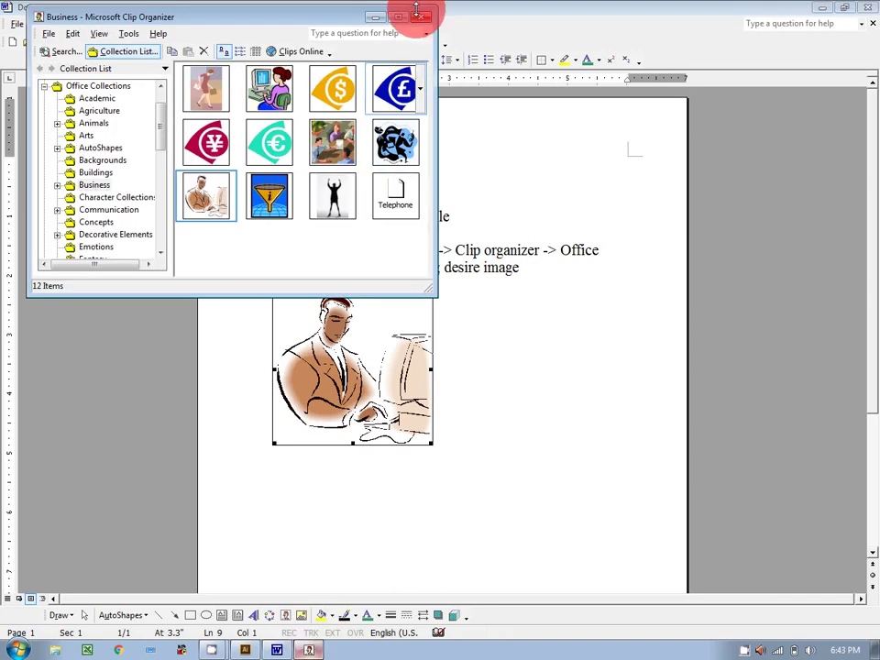
click(421, 21)
Step: Set the computer-man clip's wrapping to In Front of Text, and place it about 1.3 inches wide in the page's upper-right corner
click(356, 438)
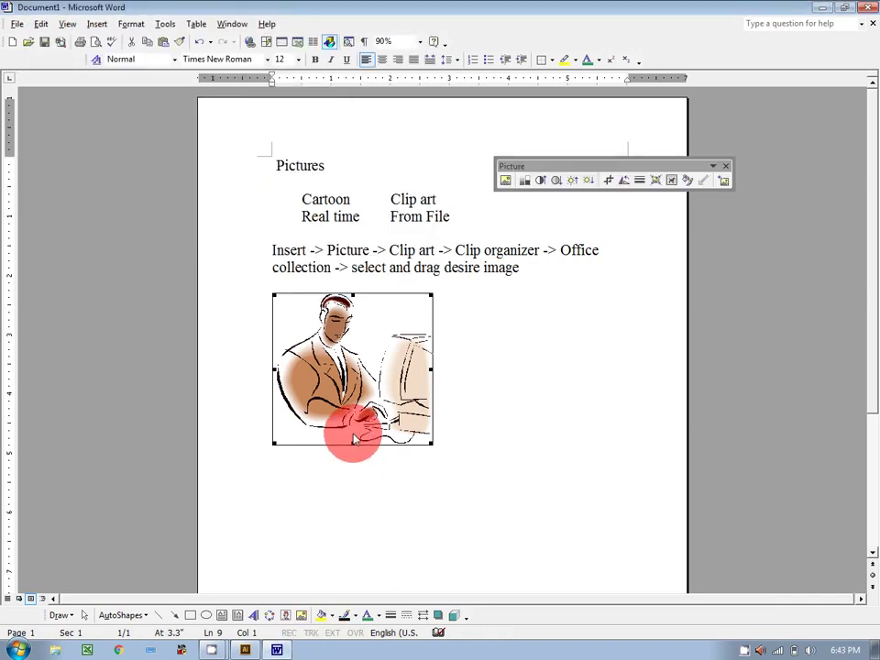
click(671, 180)
click(667, 212)
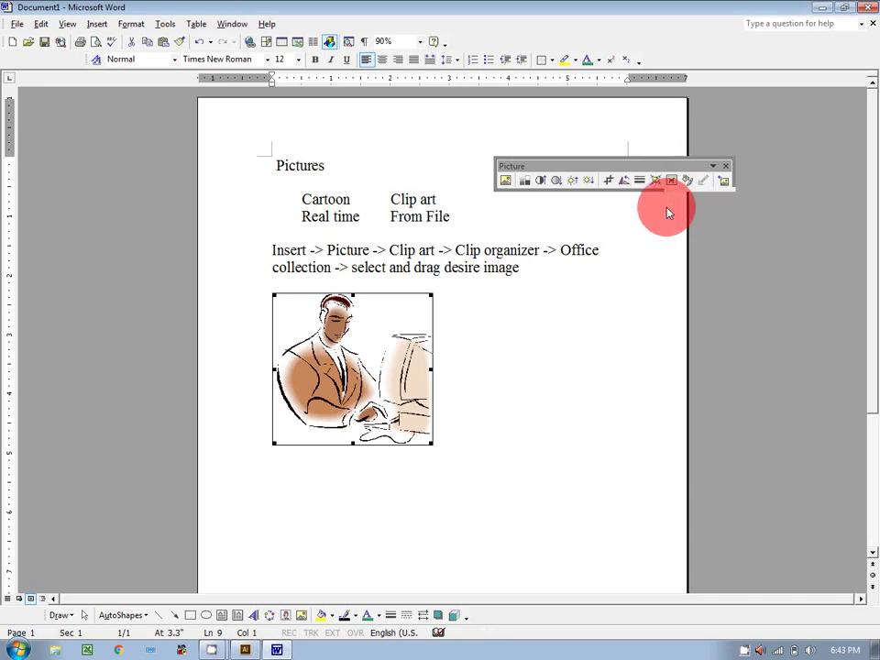
drag(432, 293, 644, 156)
click(790, 275)
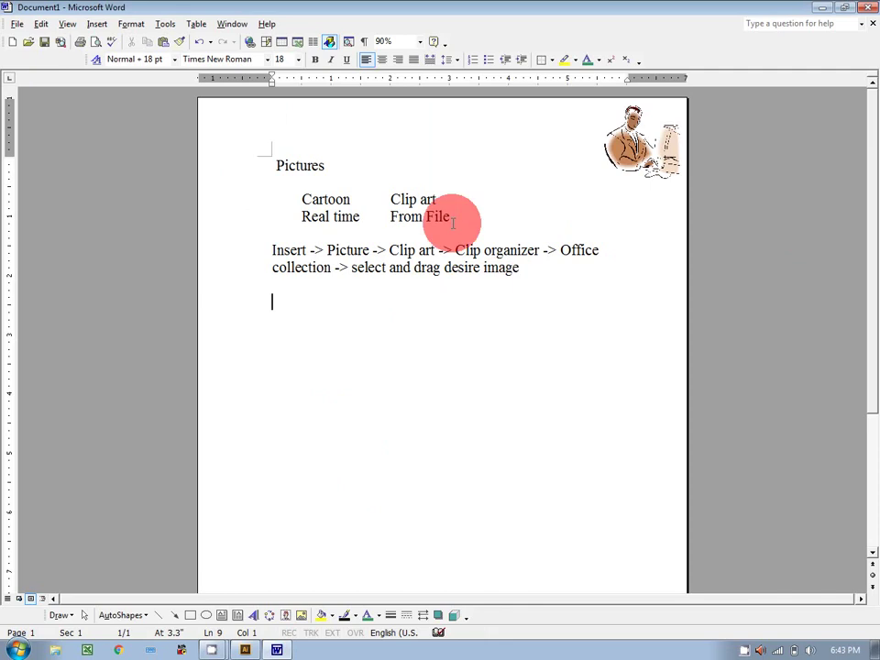
Step: Insert the portrait photo file naee from the Desktop below the instructions
click(98, 31)
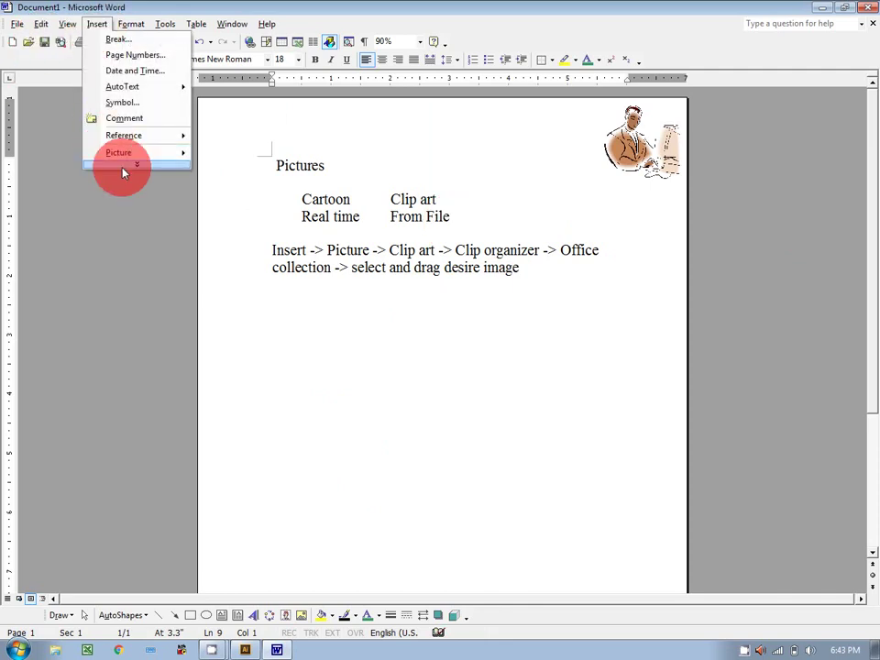
mouse_move(123, 153)
click(271, 171)
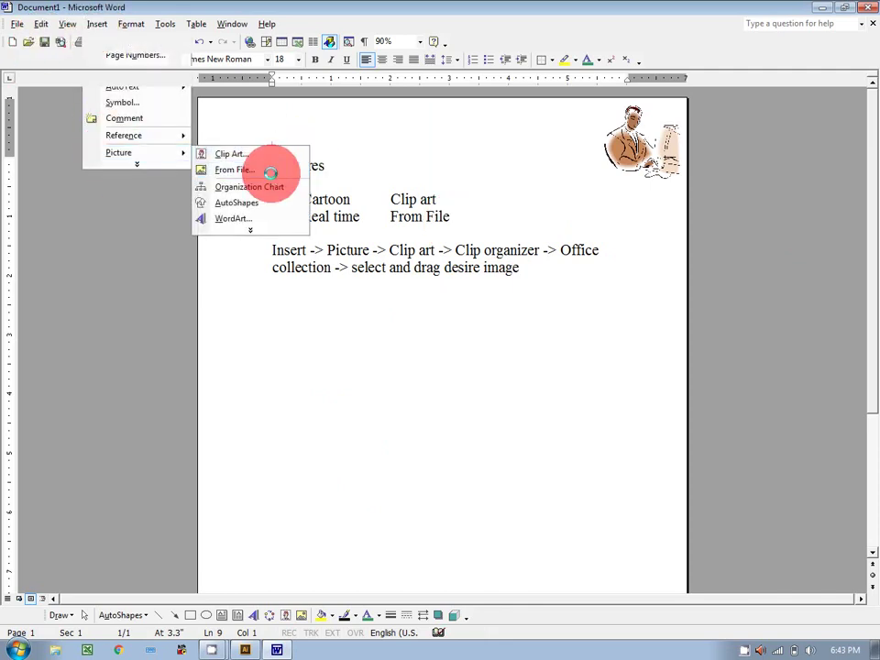
click(275, 396)
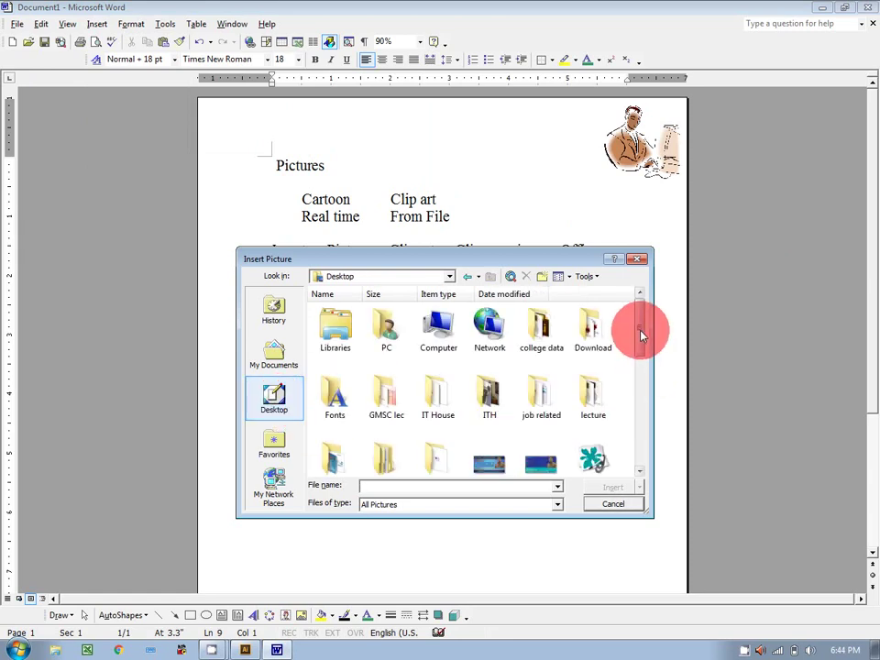
drag(639, 335, 638, 399)
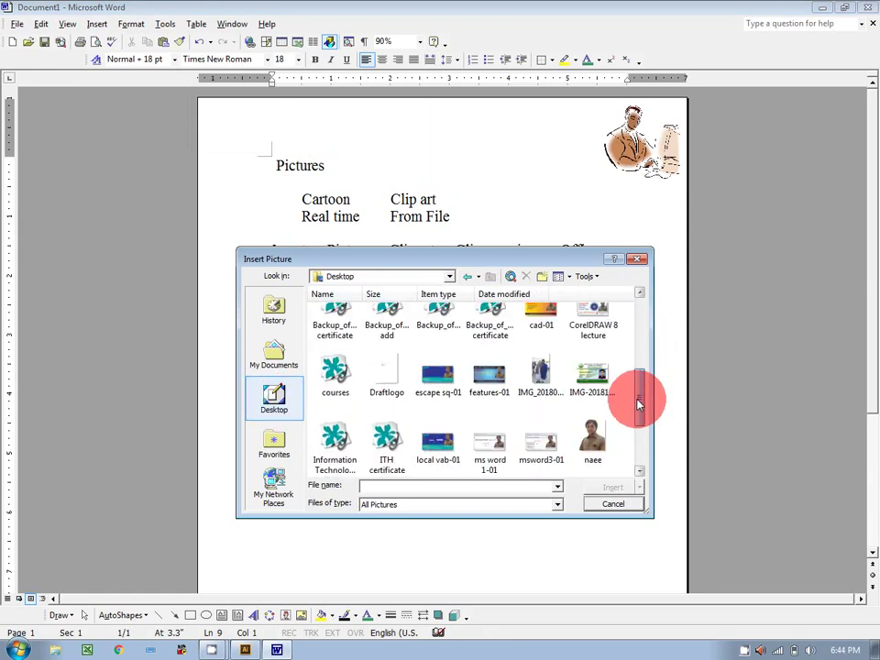
click(588, 442)
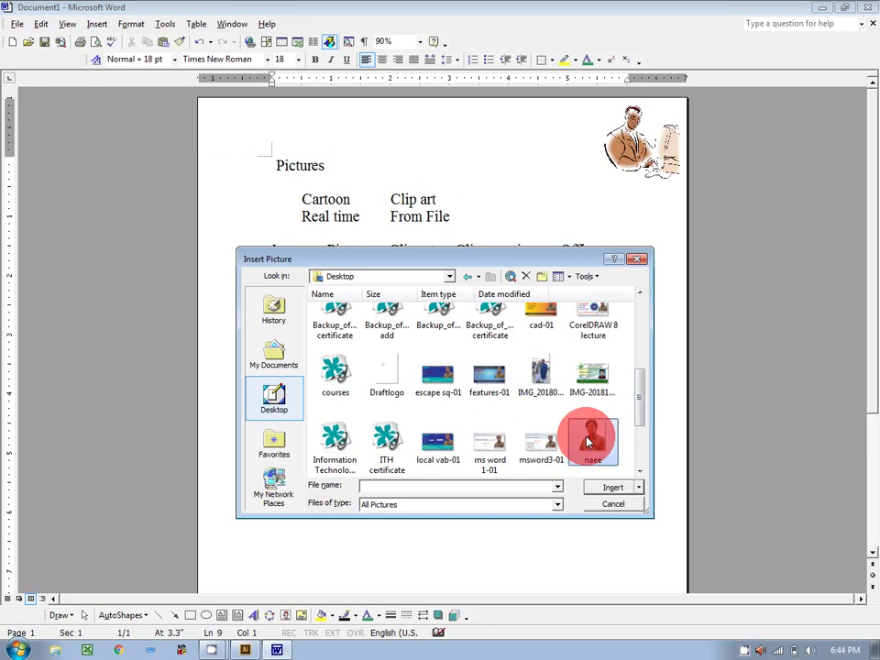
click(618, 490)
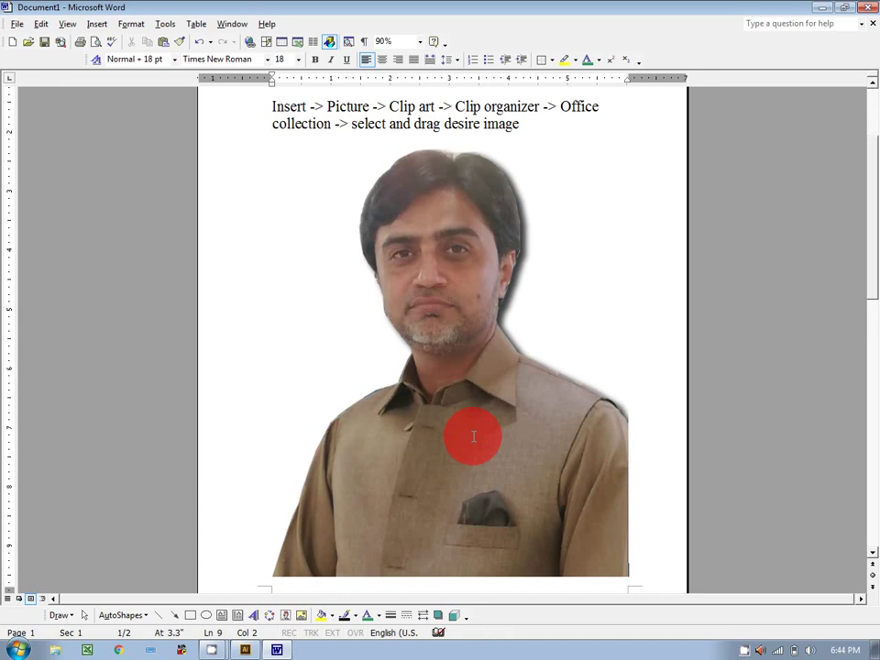
Step: Shrink the portrait photo proportionally to about 1.3 inches wide and set its wrapping to In Front of Text
click(474, 436)
drag(626, 150, 376, 469)
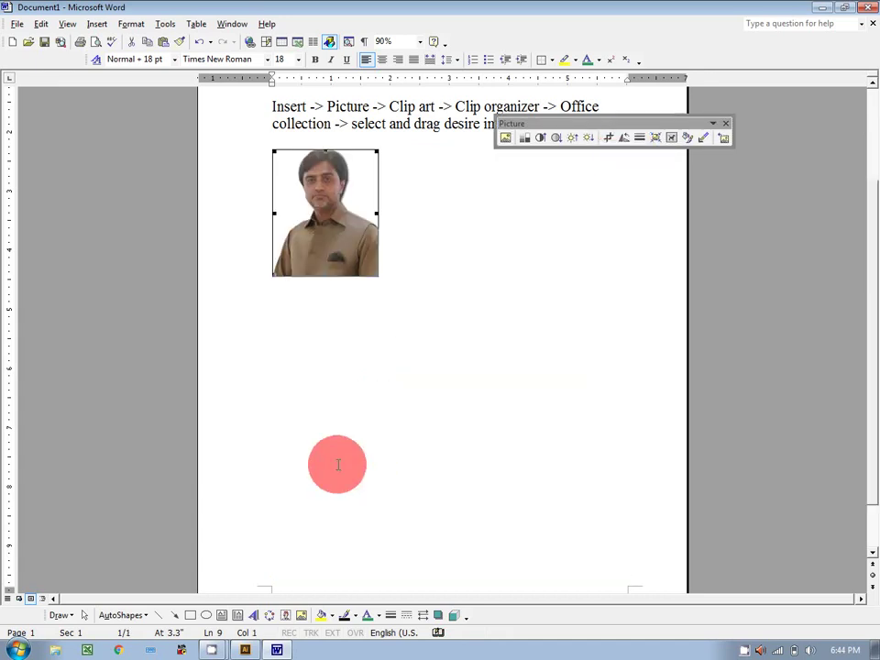
drag(373, 272, 350, 242)
click(672, 138)
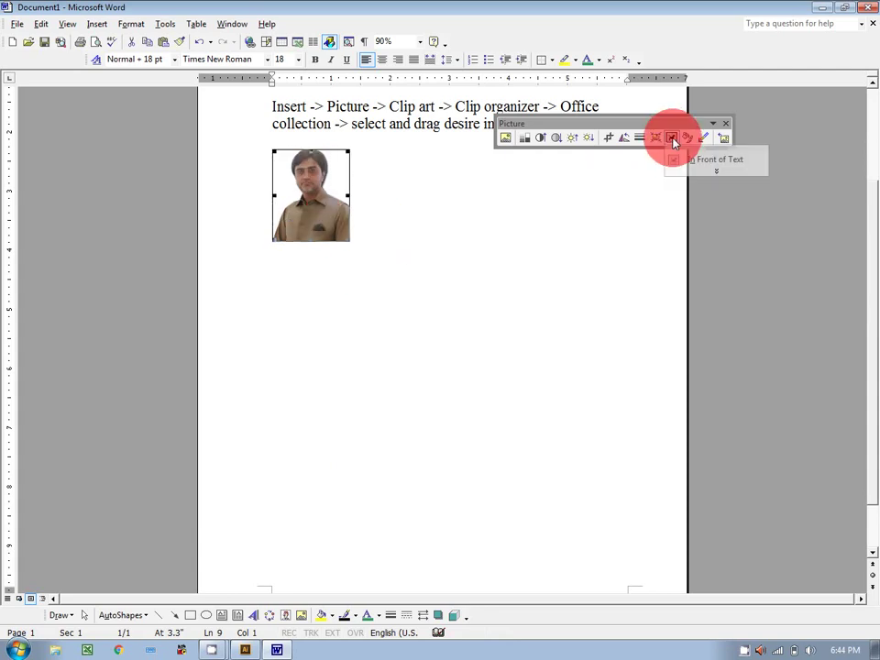
click(686, 161)
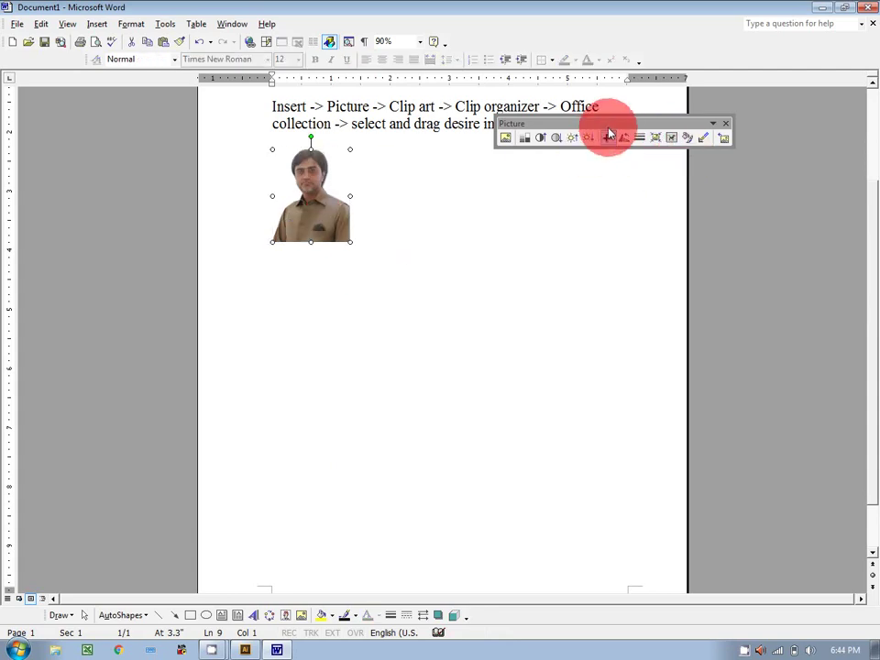
Step: Move the portrait photo up beside the Clip art and From File entries, shifting the floating picture tools out of its way
drag(615, 126, 542, 235)
drag(334, 188, 553, 163)
drag(875, 243, 876, 197)
drag(572, 286, 583, 175)
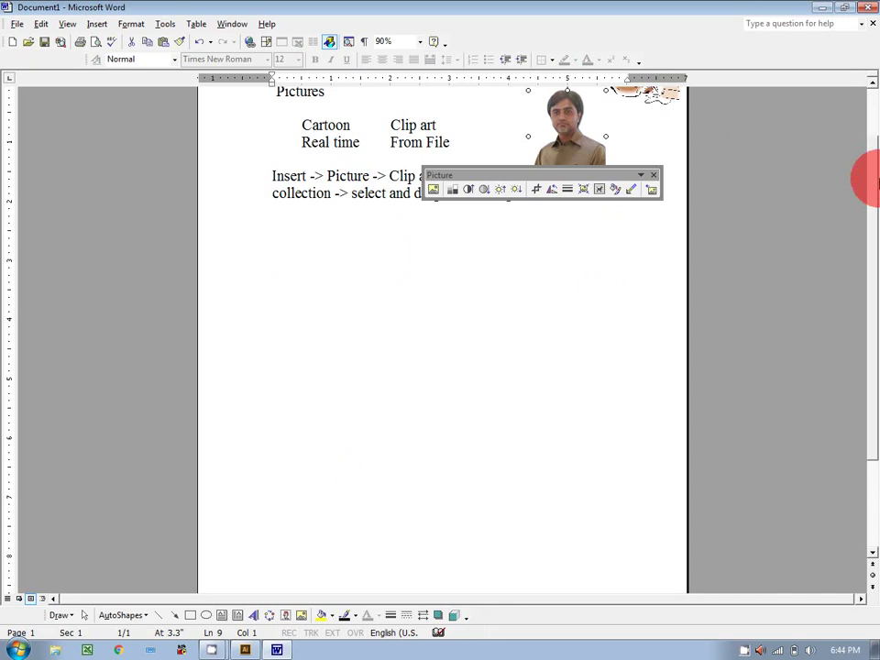
scroll(873, 186, up, 2)
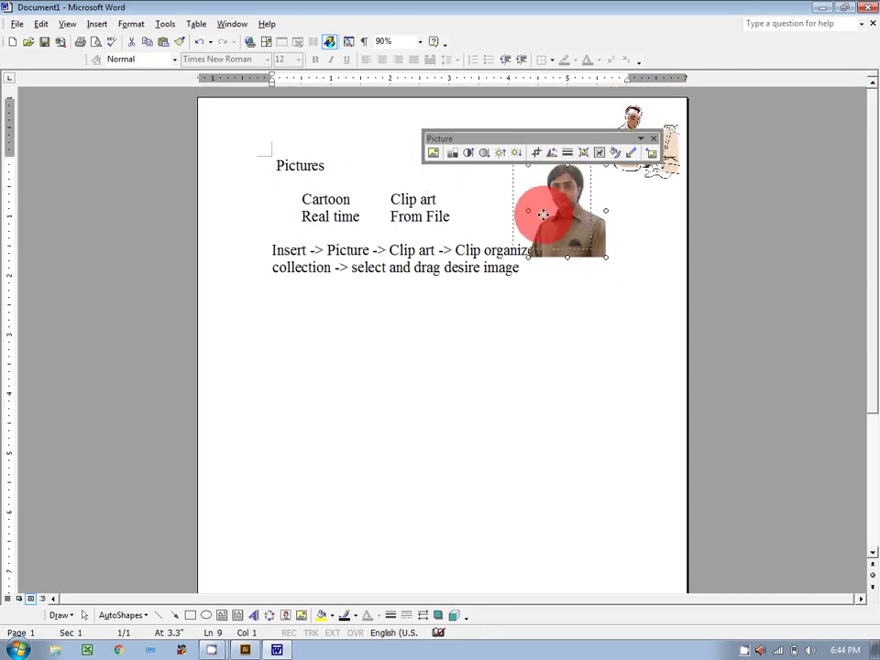
drag(543, 214, 543, 213)
click(585, 291)
click(568, 225)
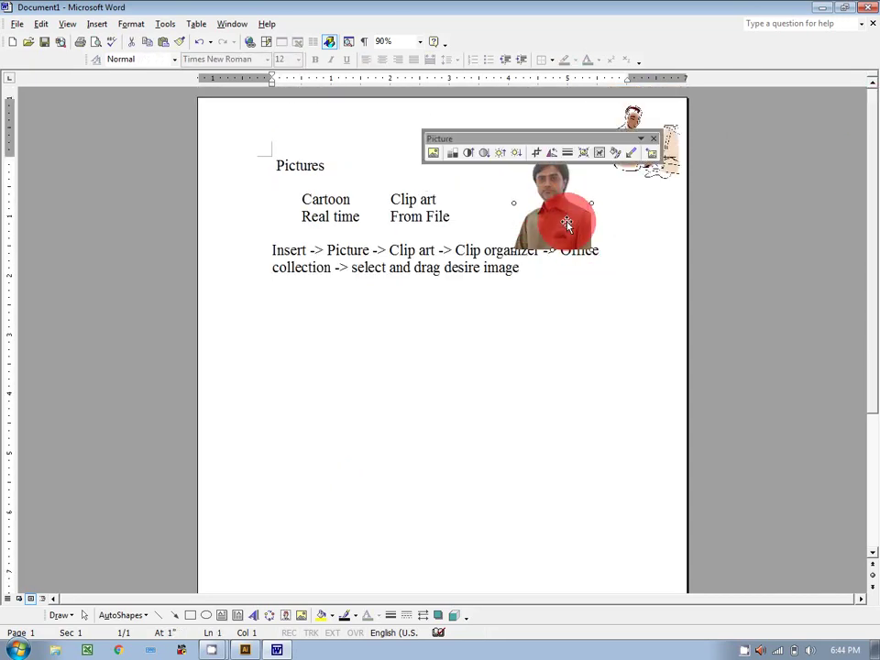
Step: Add a blank line after "From File" and nudge the portrait photo slightly up and left, clear of the instructions
click(470, 218)
key(Return)
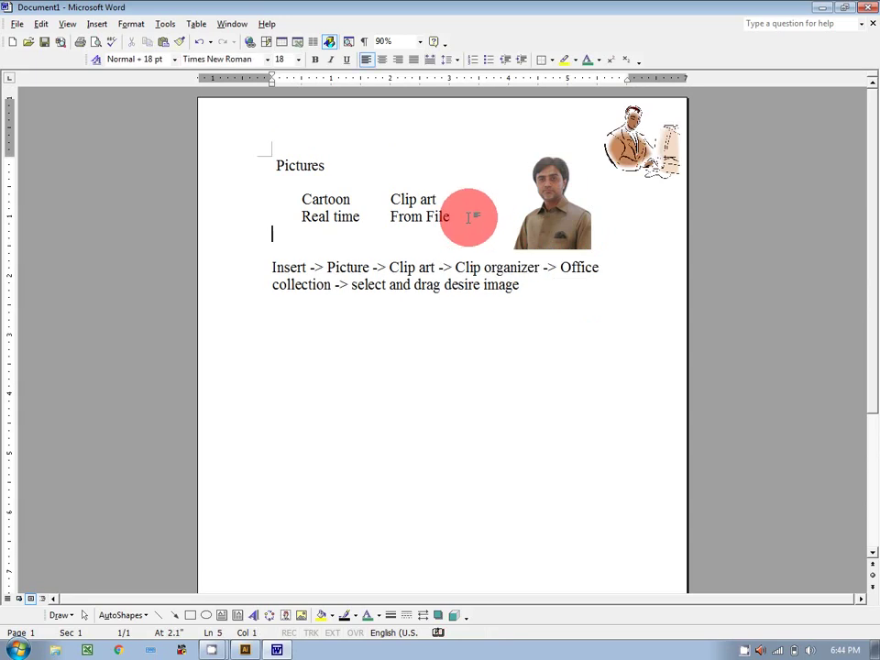
click(555, 216)
drag(546, 209, 540, 202)
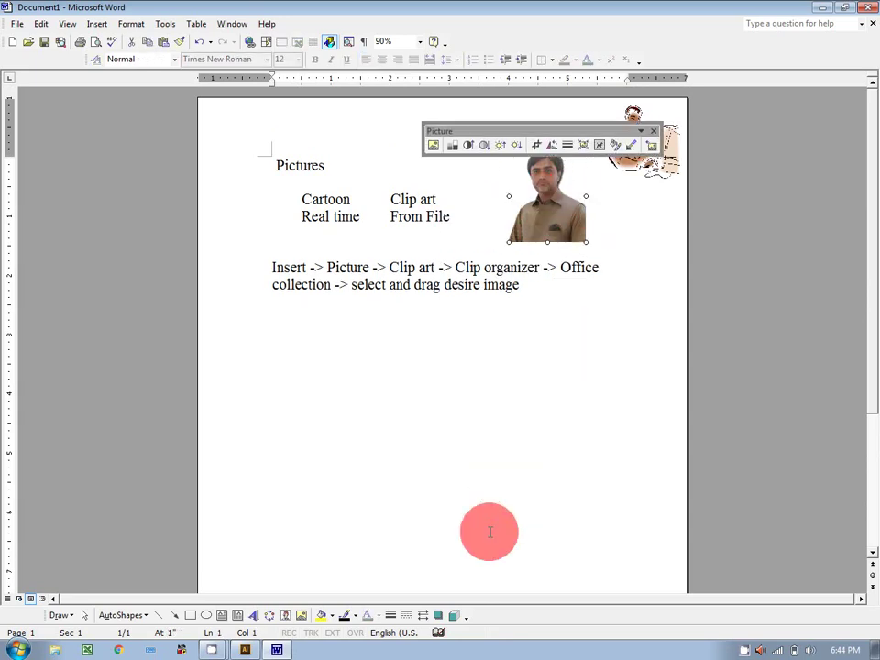
Step: Give the portrait photo a thick black multi-line border
click(391, 615)
click(417, 567)
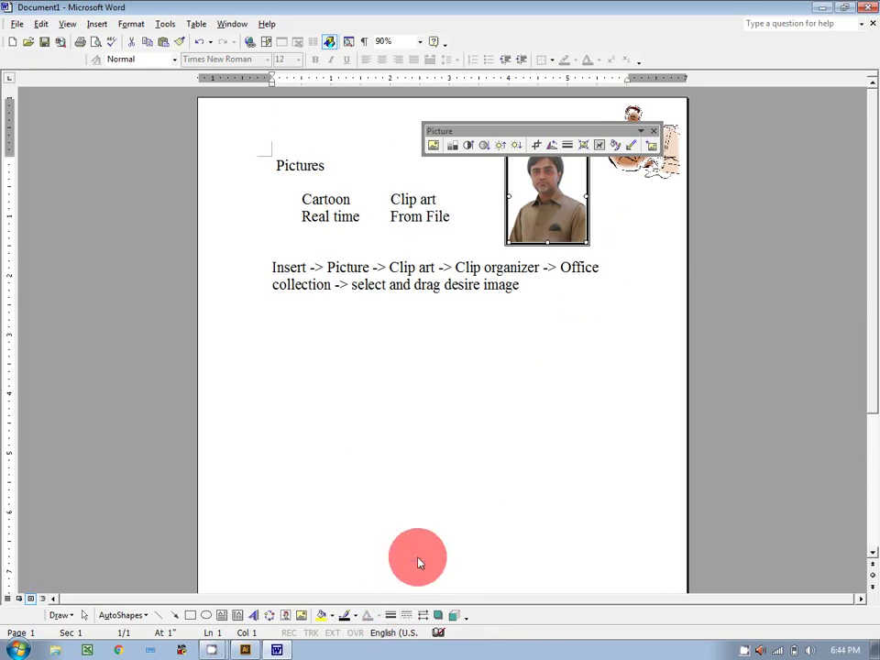
click(589, 439)
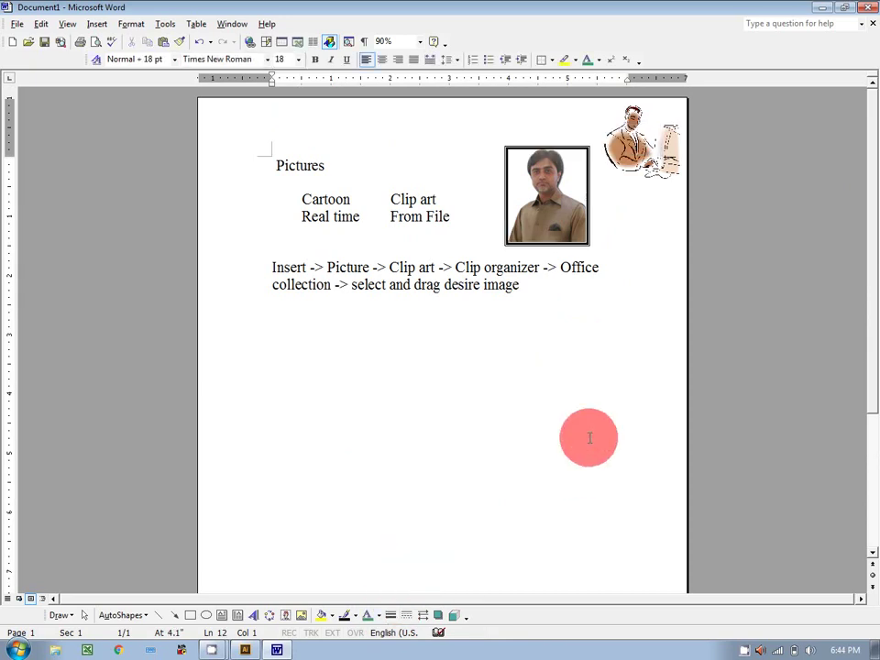
Step: Apply the second shadow style of the first row to the bordered portrait photo
click(557, 168)
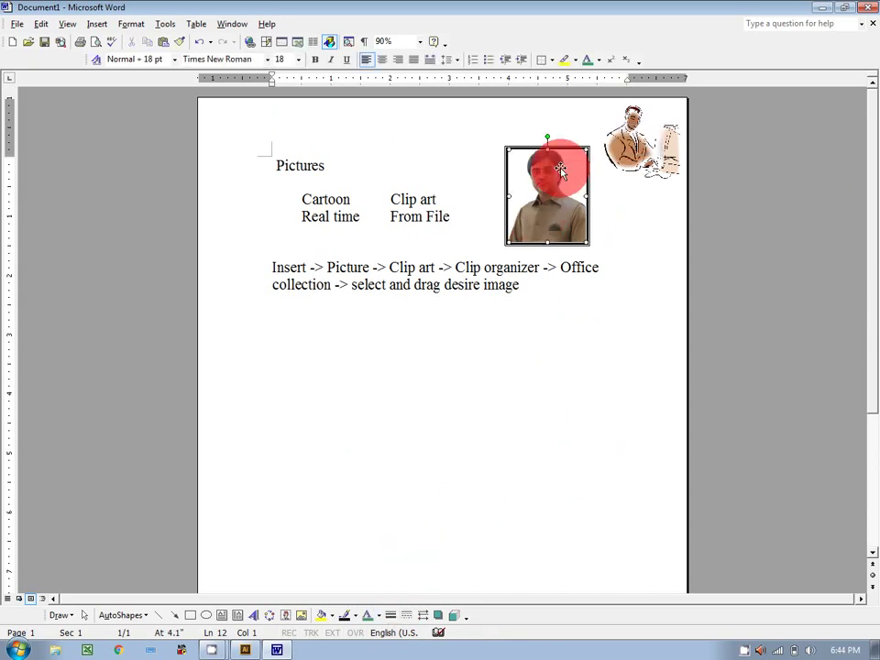
click(438, 615)
click(456, 505)
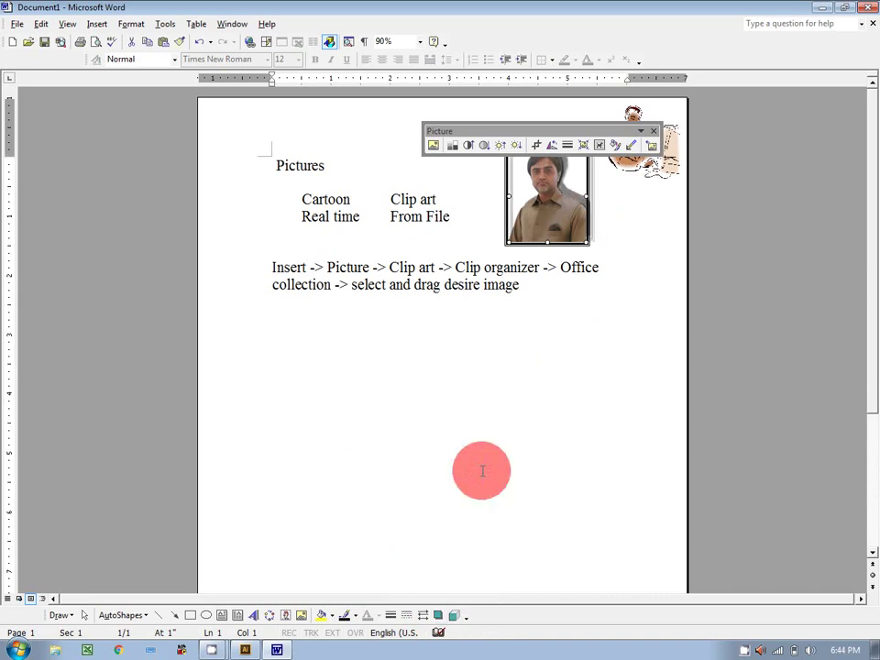
click(591, 373)
Step: Reselect the portrait photo and open its shadow style choices
click(563, 165)
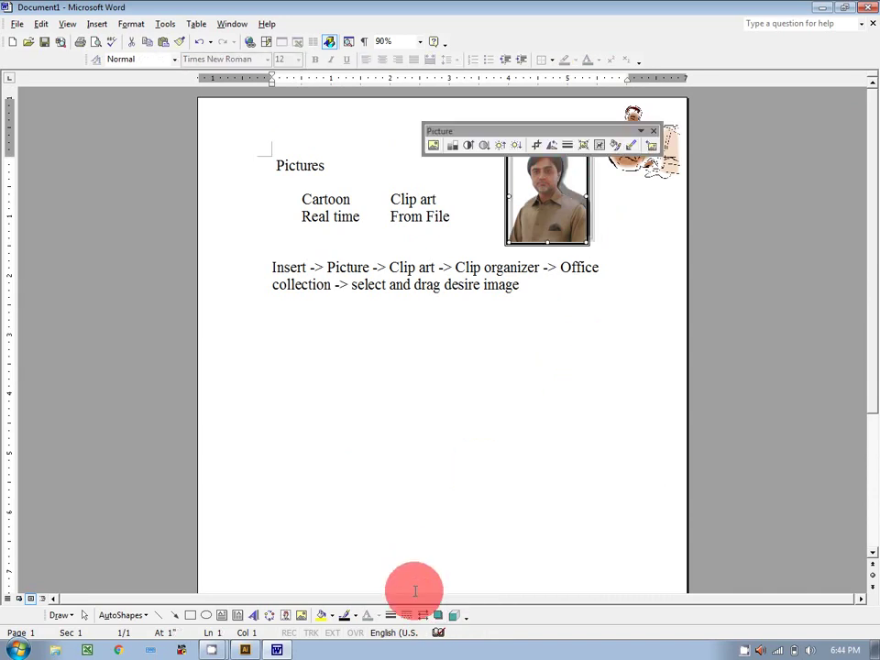
click(437, 616)
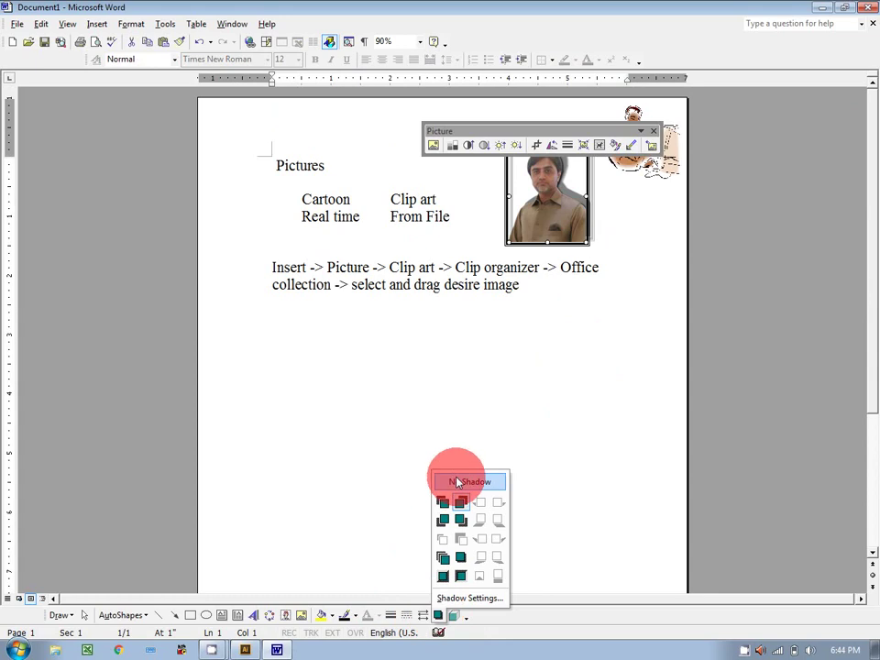